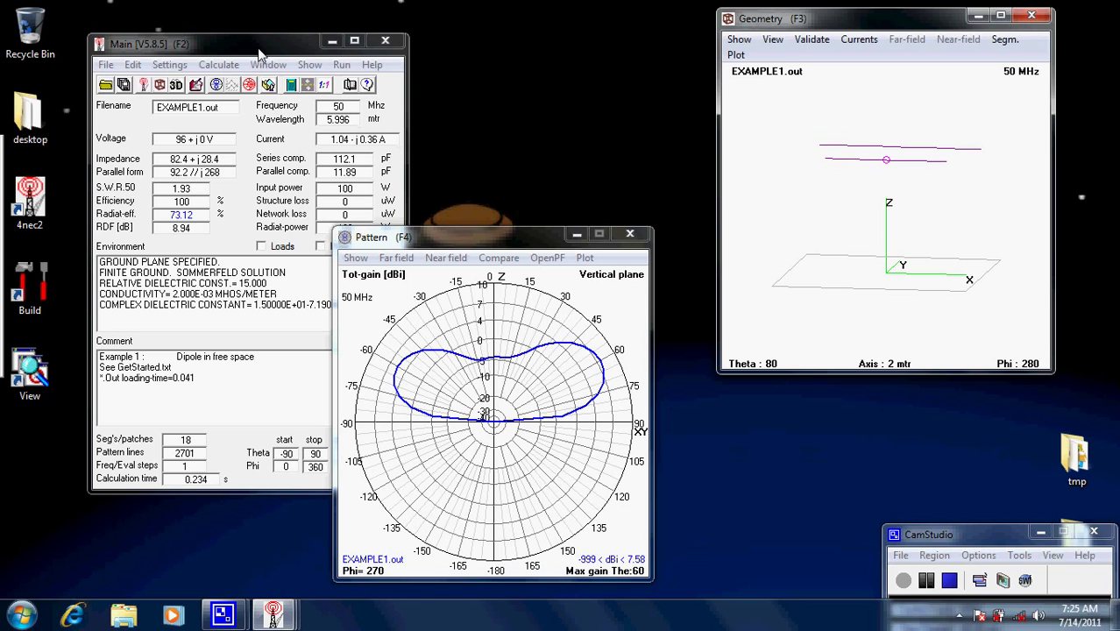
# Step: Orbit the antenna geometry and view the far-field pattern in both the horizontal and vertical planes
pyautogui.moveTo(938, 204); pyautogui.dragTo(902, 243)
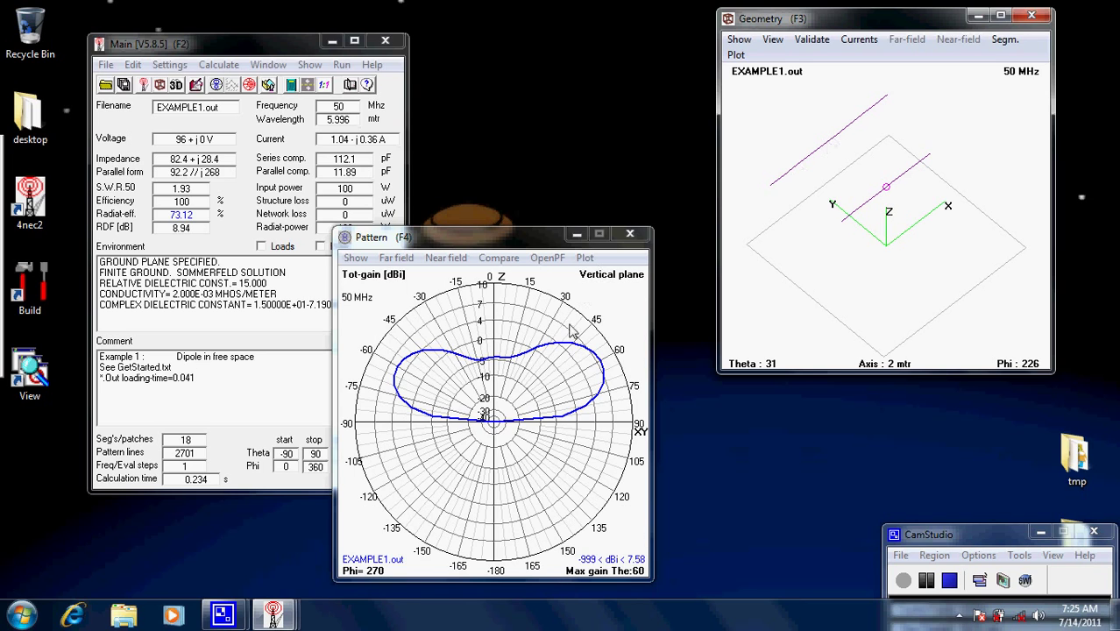
pyautogui.click(517, 424)
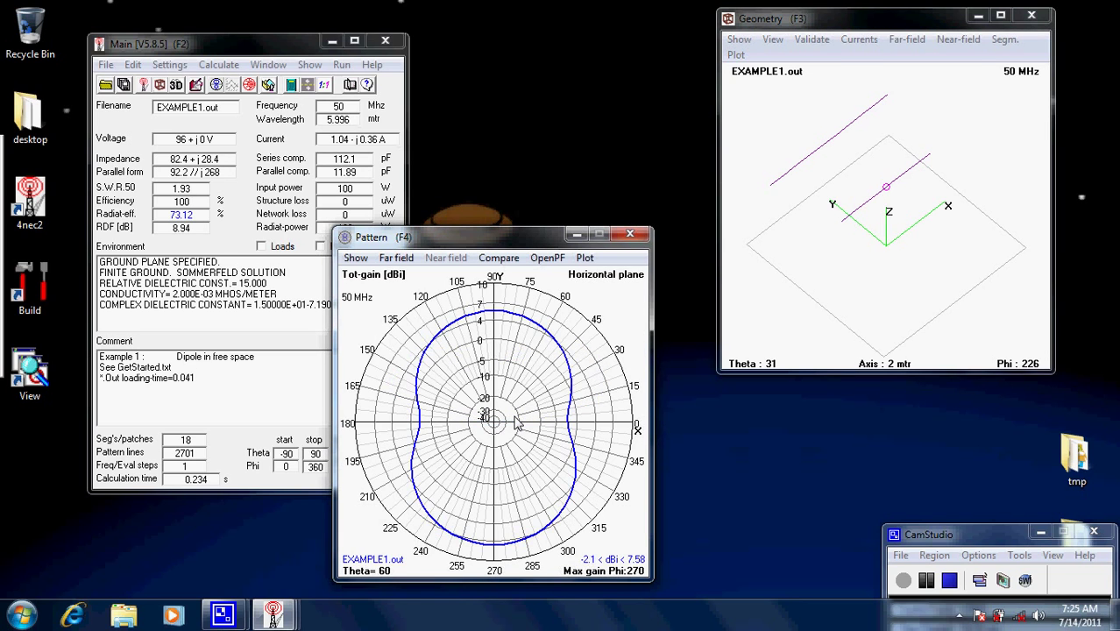
pyautogui.click(517, 423)
pyautogui.click(518, 423)
pyautogui.click(471, 405)
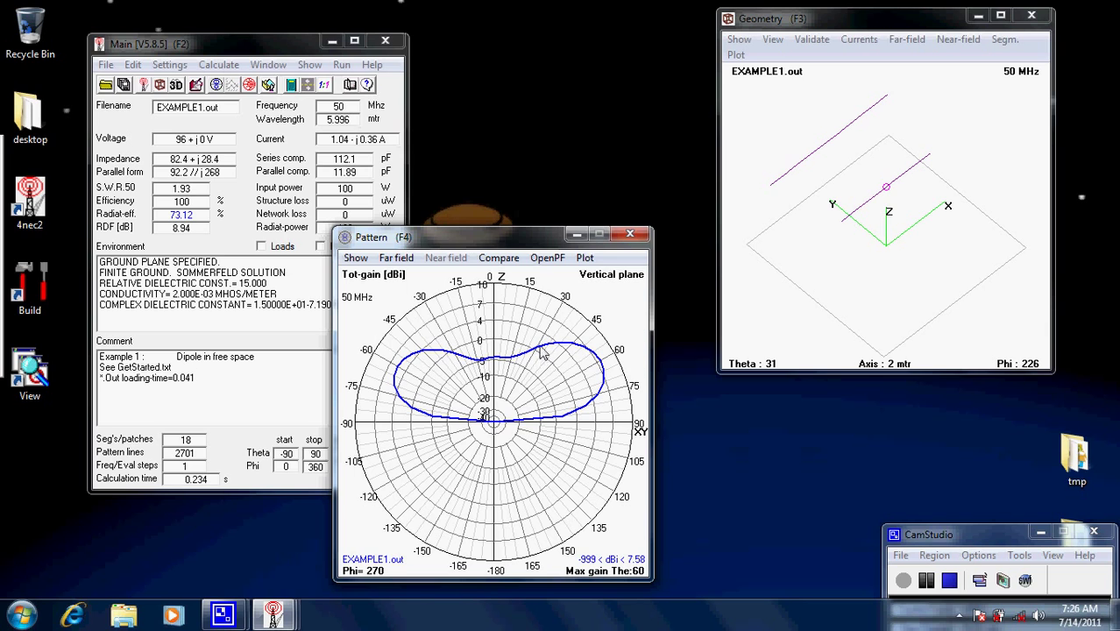
# Step: Open the EXAMPLE1.NEC model in the geometry editor, keeping the 3D geometry view beside it
pyautogui.click(230, 49)
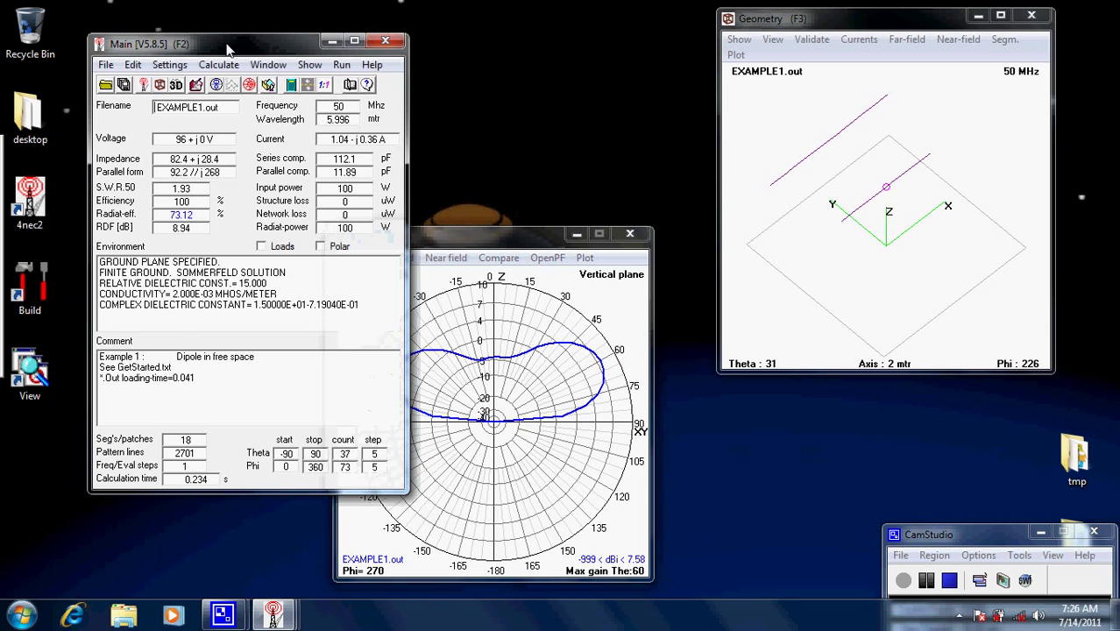
pyautogui.click(219, 65)
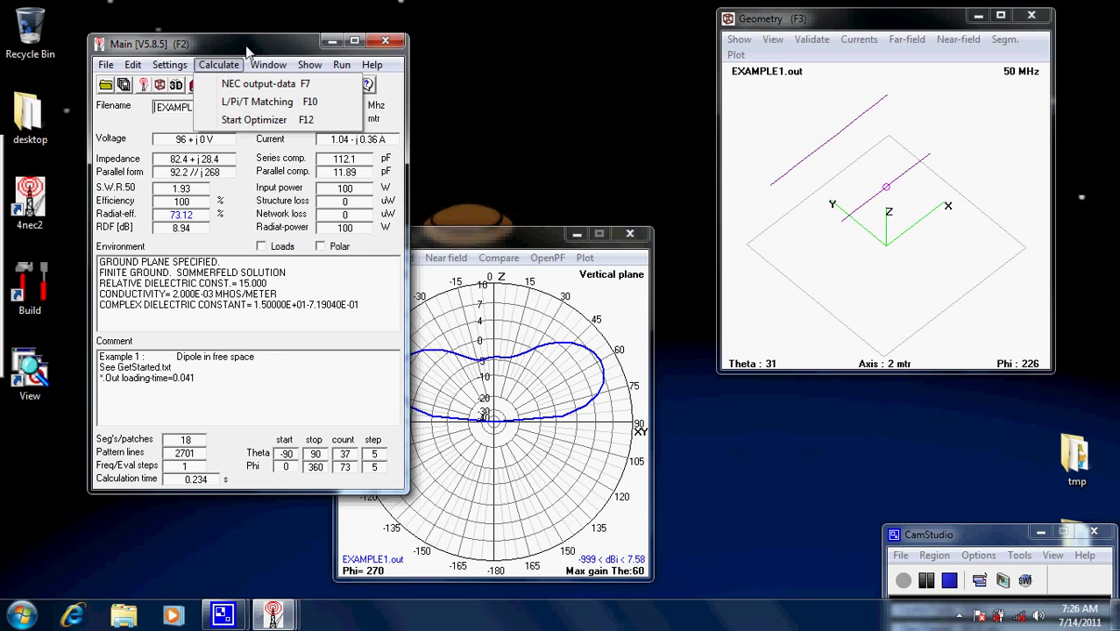
pyautogui.click(220, 67)
pyautogui.click(196, 85)
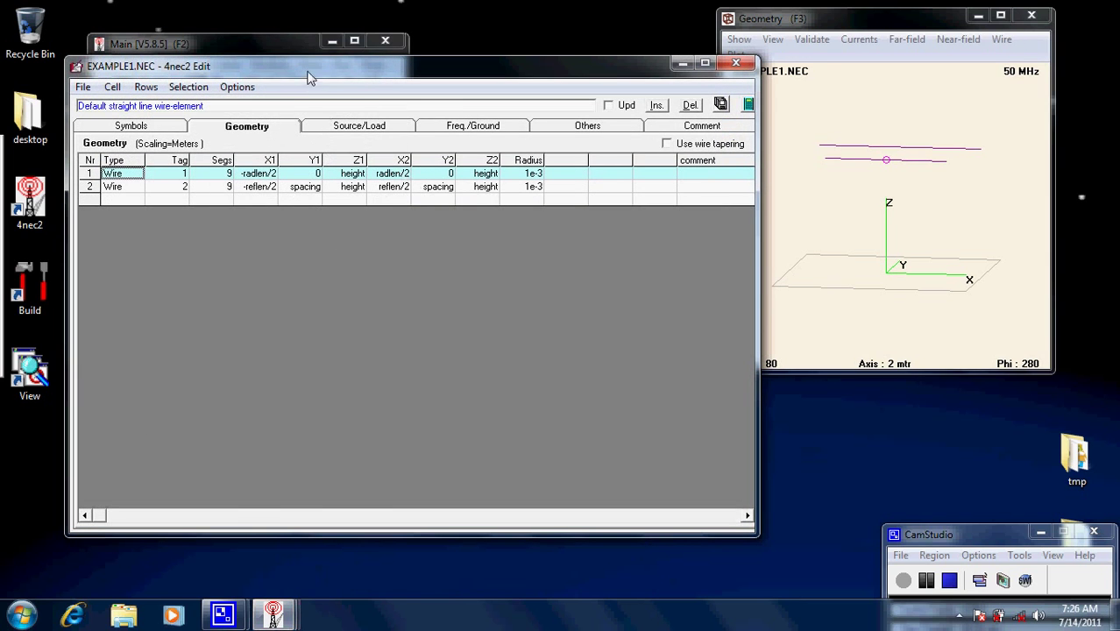
pyautogui.moveTo(308, 69); pyautogui.dragTo(329, 93)
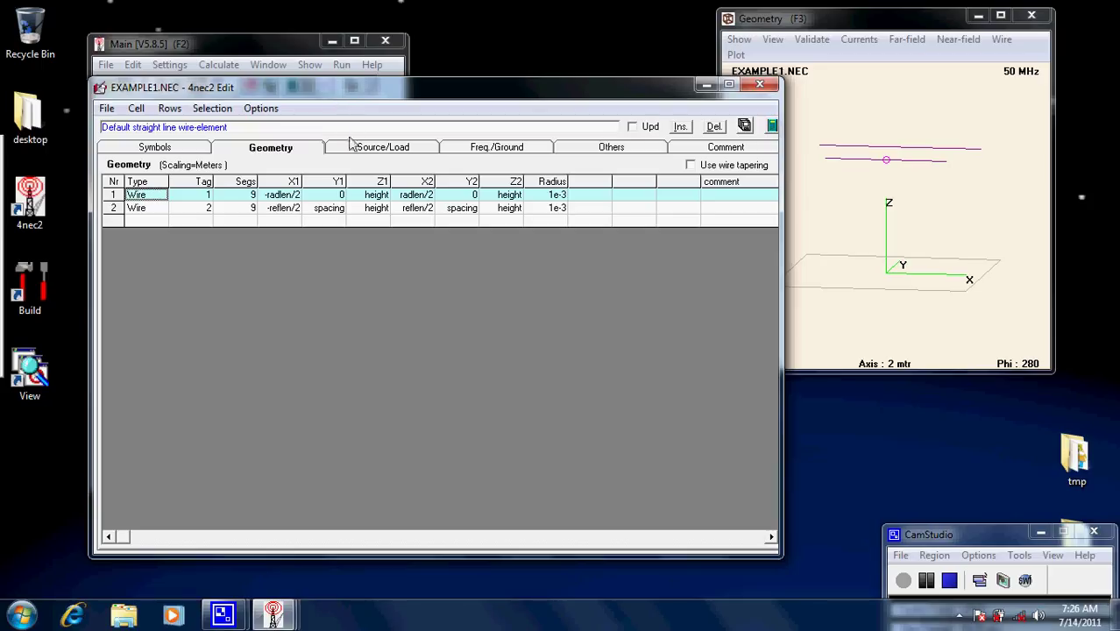
# Step: Replace the Y1 coordinate of the second wire with the fixed value 2
pyautogui.click(330, 210)
pyautogui.press('BackSpace')
pyautogui.press('BackSpace')
pyautogui.press('BackSpace')
pyautogui.press('BackSpace')
pyautogui.press('BackSpace')
pyautogui.press('BackSpace')
pyautogui.press('BackSpace')
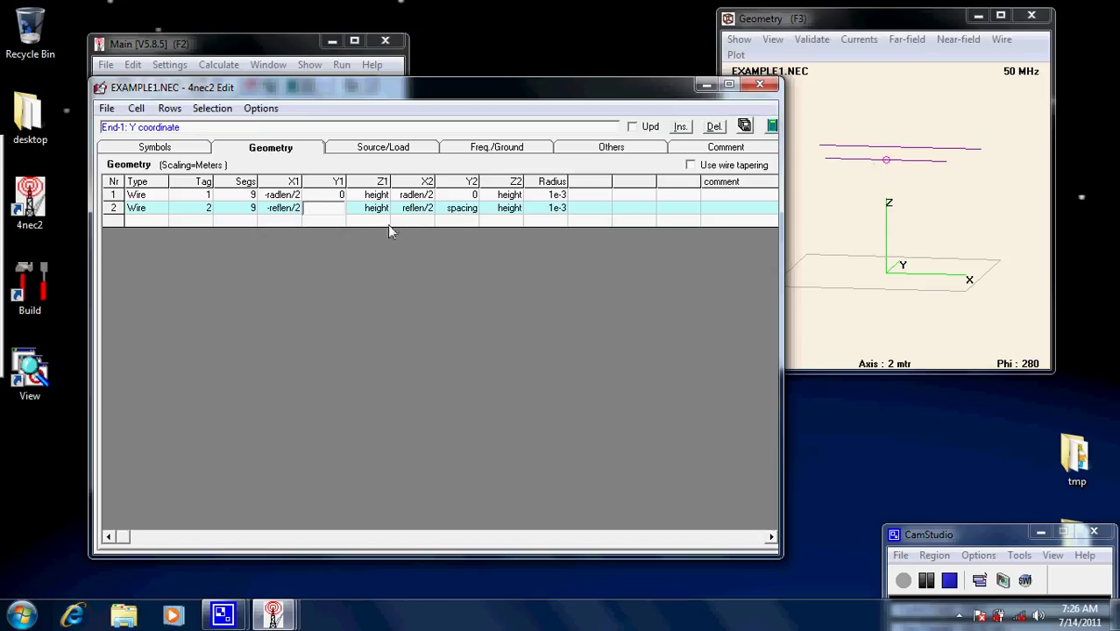
pyautogui.write('2')
pyautogui.press('Return')
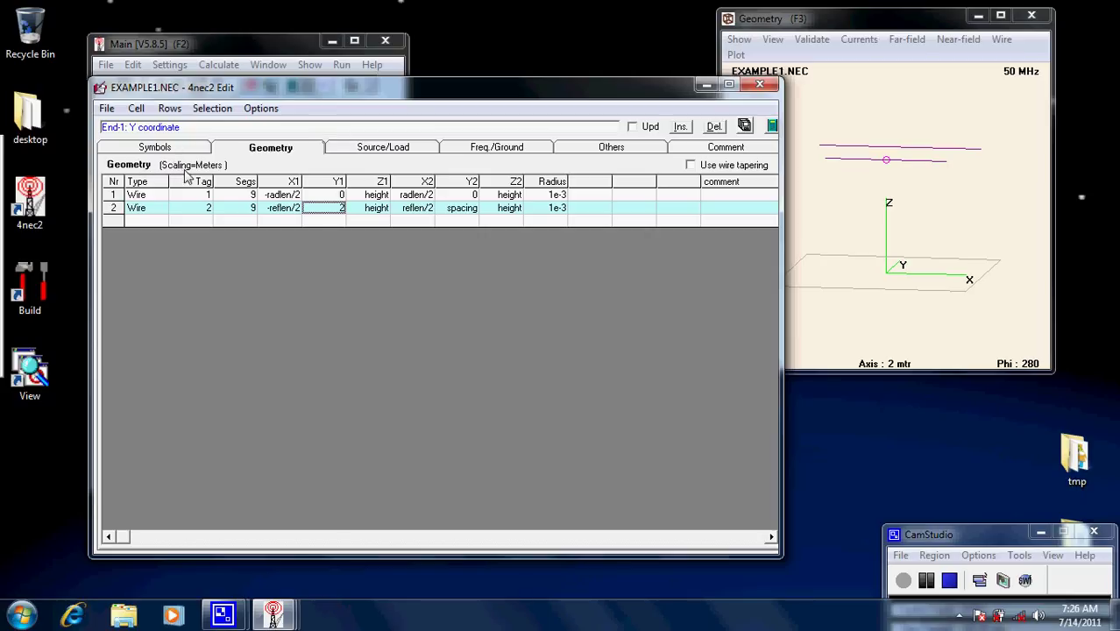
# Step: Set the second wire's Y1 coordinate to the variable spacing
pyautogui.doubleClick(343, 213)
pyautogui.press('BackSpace')
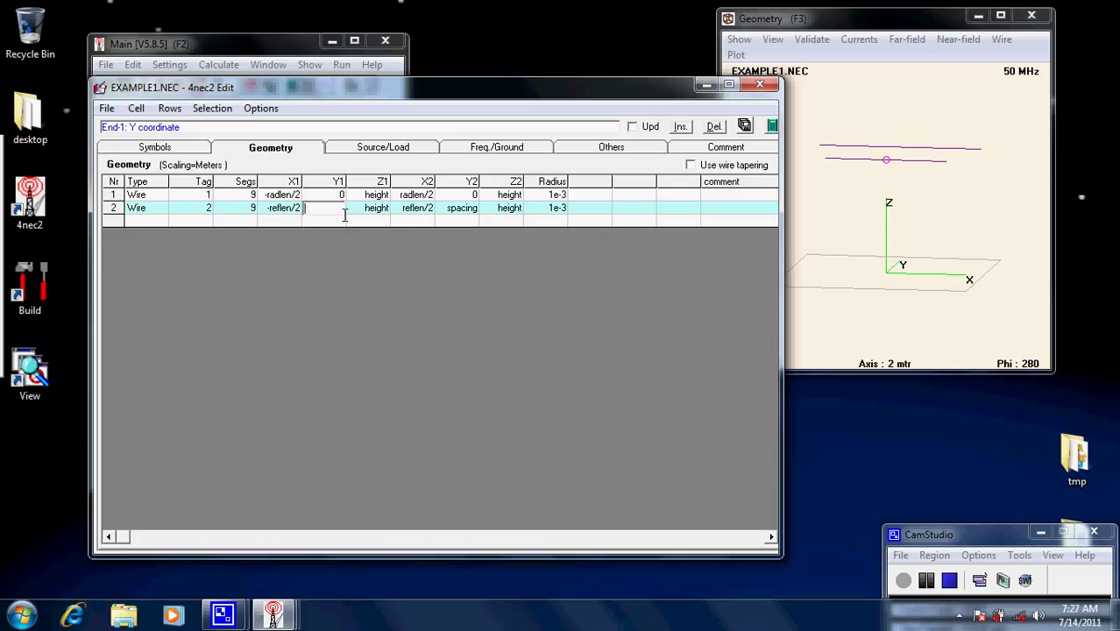
pyautogui.write('spacing')
pyautogui.press('Return')
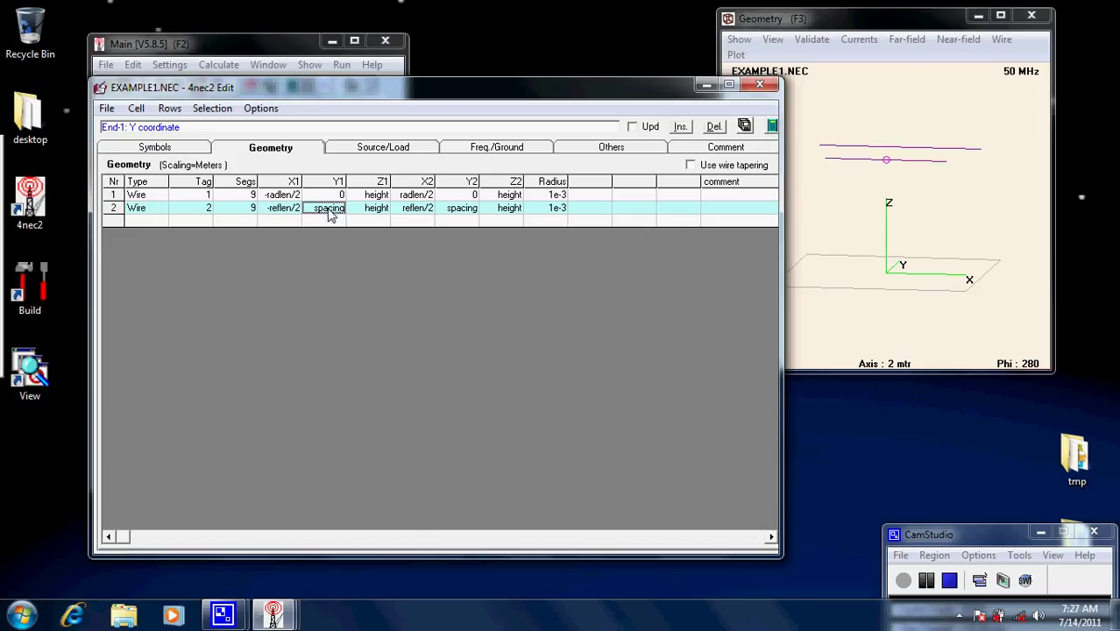
# Step: Add a fifth symbol row defining height1=5 with the comment "test"
pyautogui.click(167, 151)
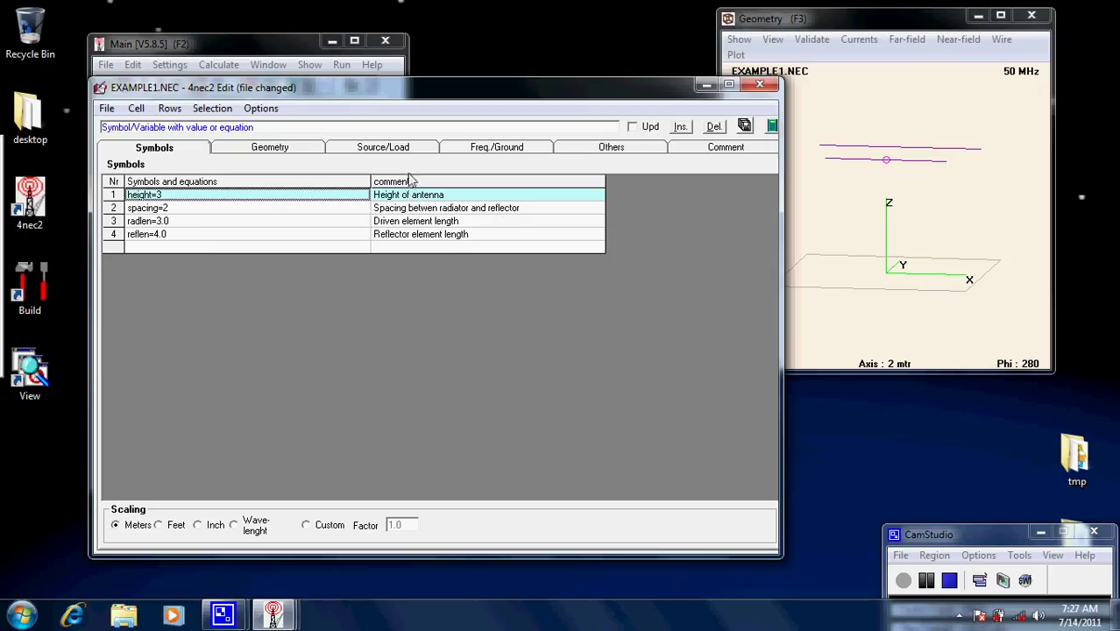
pyautogui.click(144, 247)
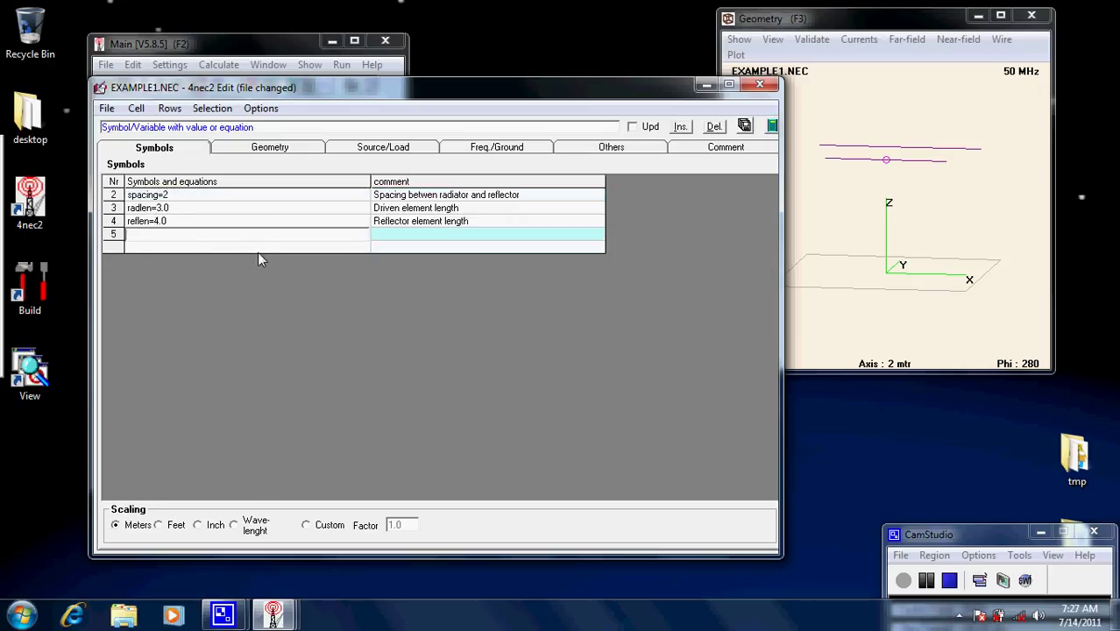
pyautogui.write('sym')
pyautogui.press('BackSpace')
pyautogui.press('BackSpace')
pyautogui.press('BackSpace')
pyautogui.write('hel')
pyautogui.write('ght1')
pyautogui.write('=')
pyautogui.write('5')
pyautogui.press('Return')
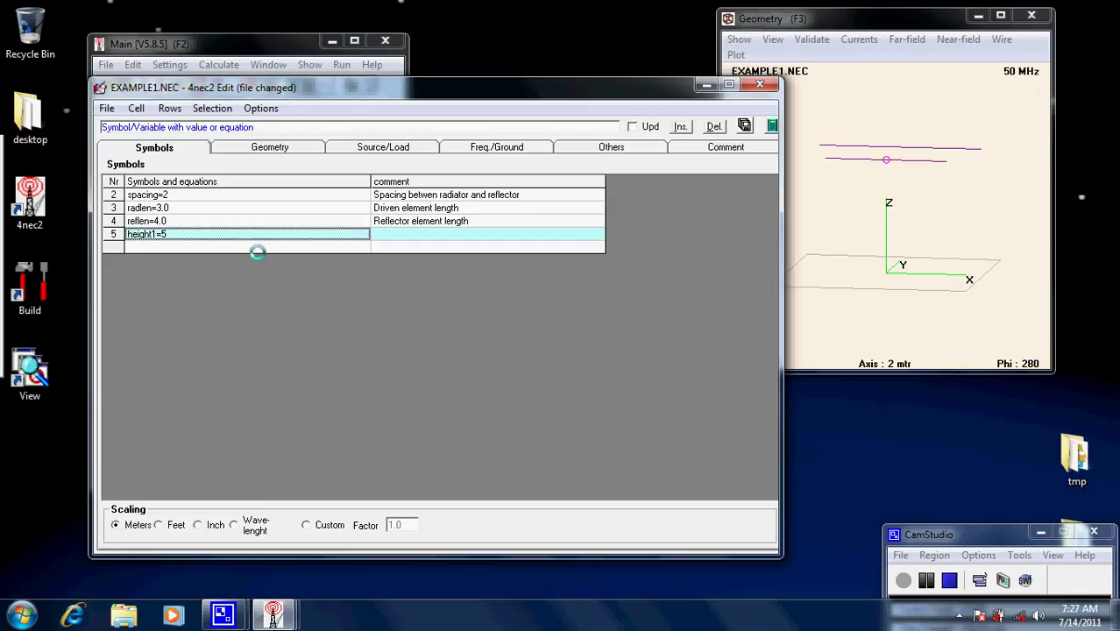
pyautogui.click(376, 234)
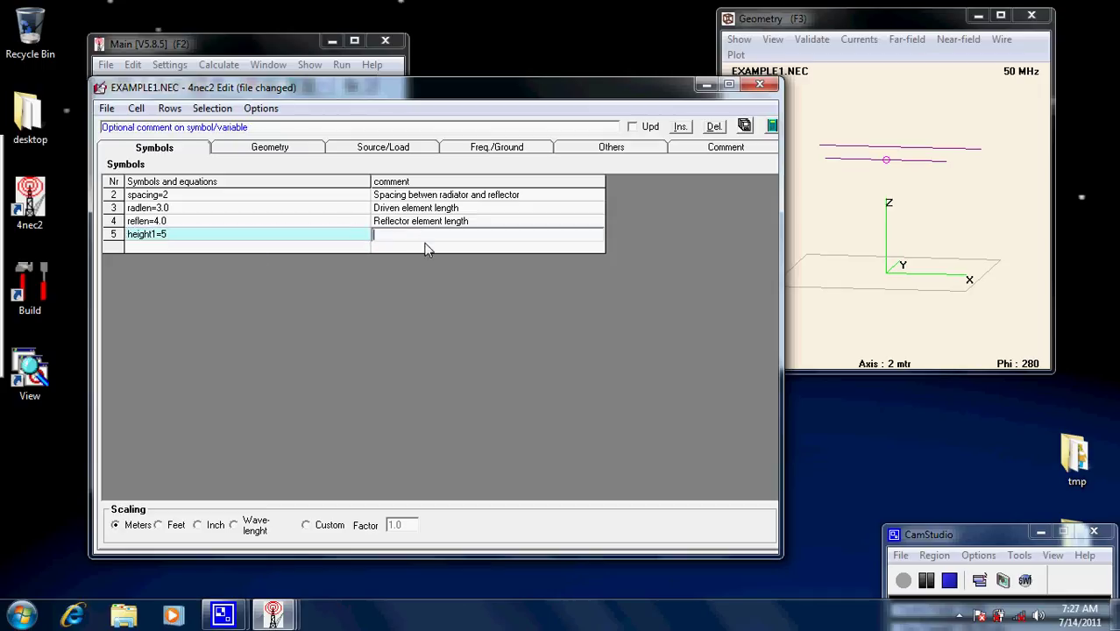
pyautogui.write('test')
pyautogui.press('Return')
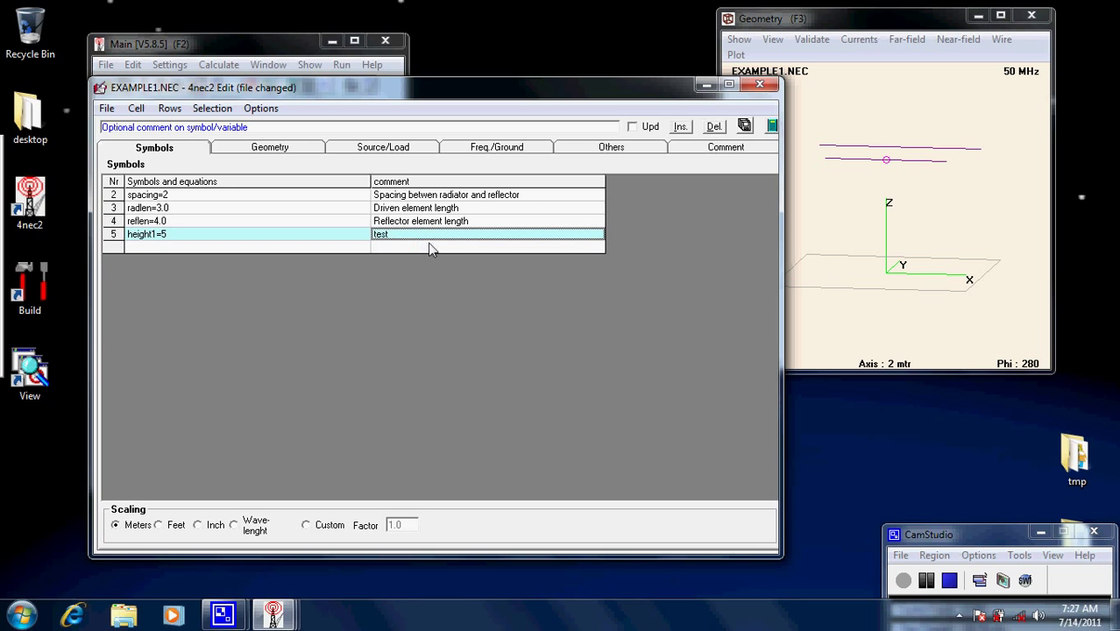
# Step: Delete the height1 symbol row and save the model file
pyautogui.click(113, 238)
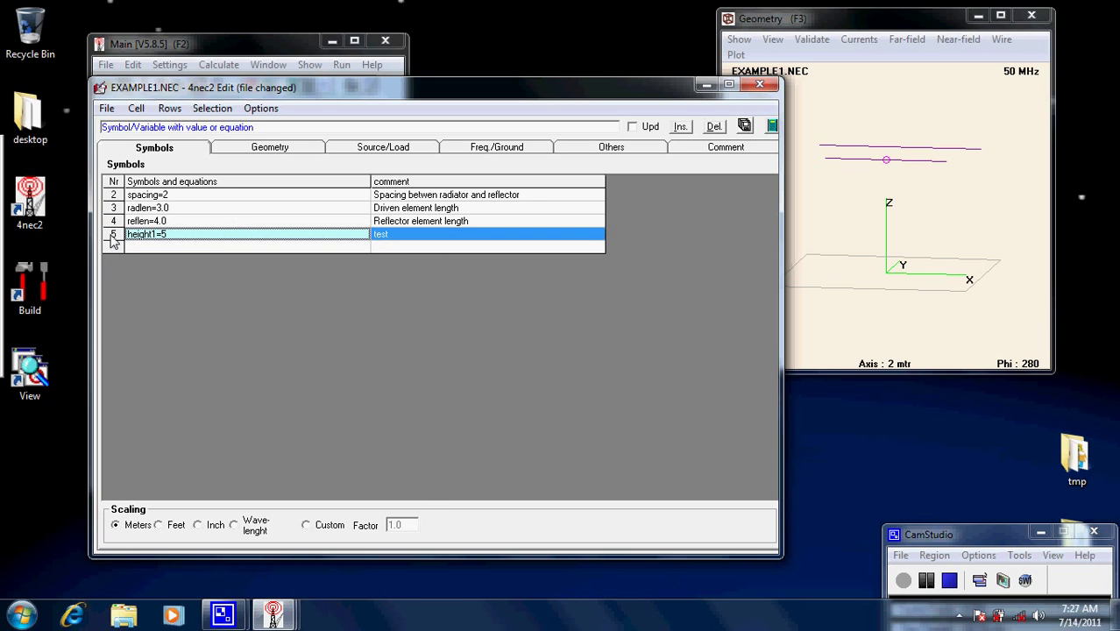
pyautogui.press('Delete')
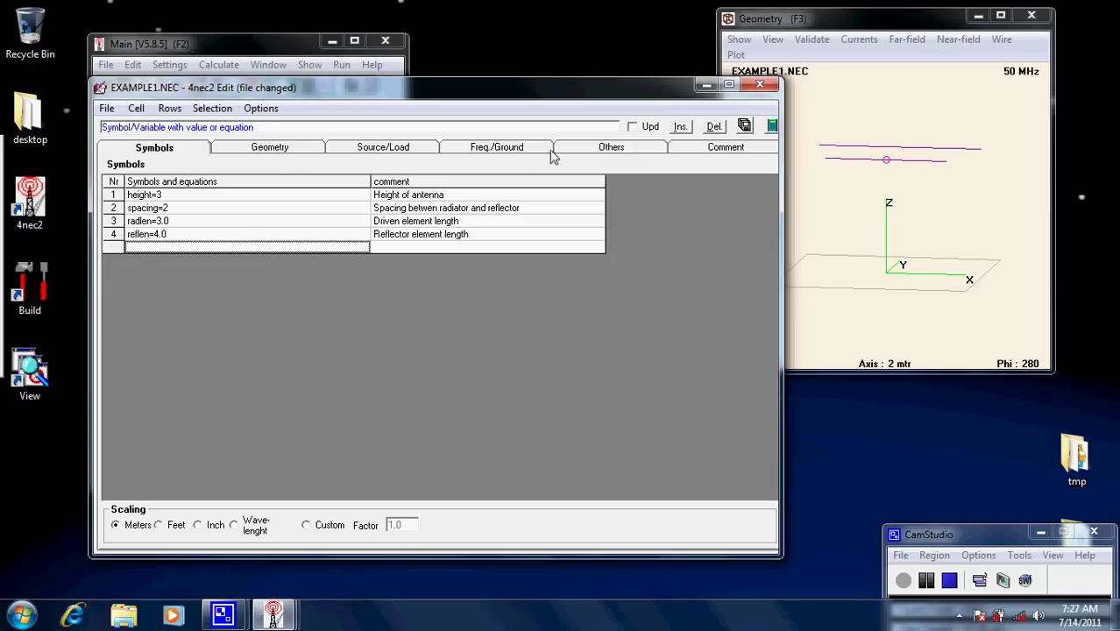
pyautogui.click(766, 127)
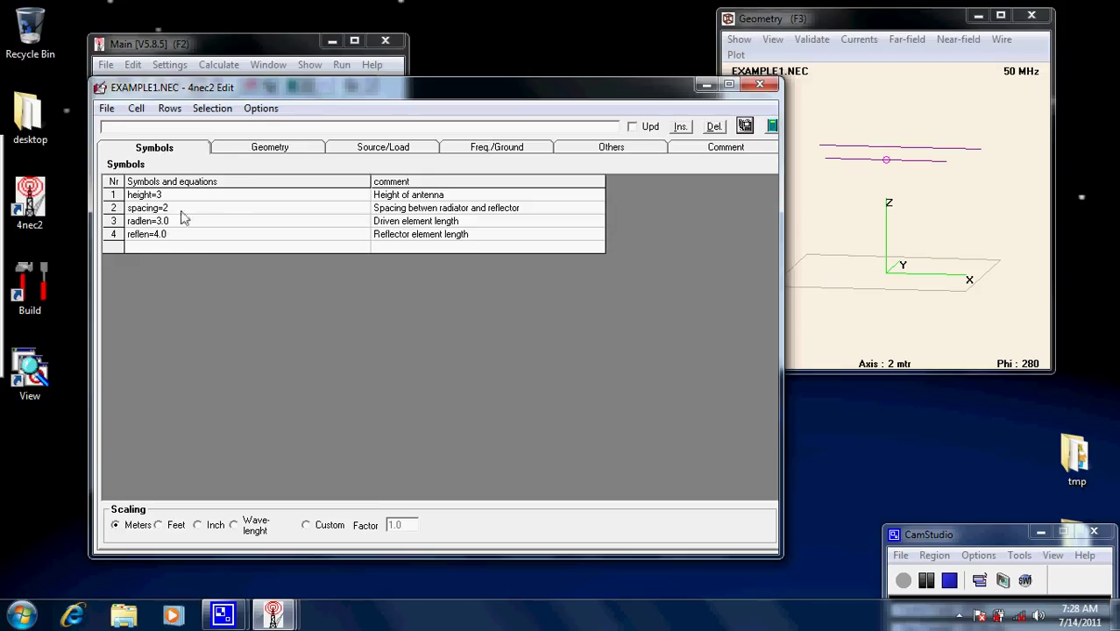
# Step: Examine the wires' end coordinates against the 3D geometry, viewing the antenna from above and at an angle
pyautogui.click(263, 147)
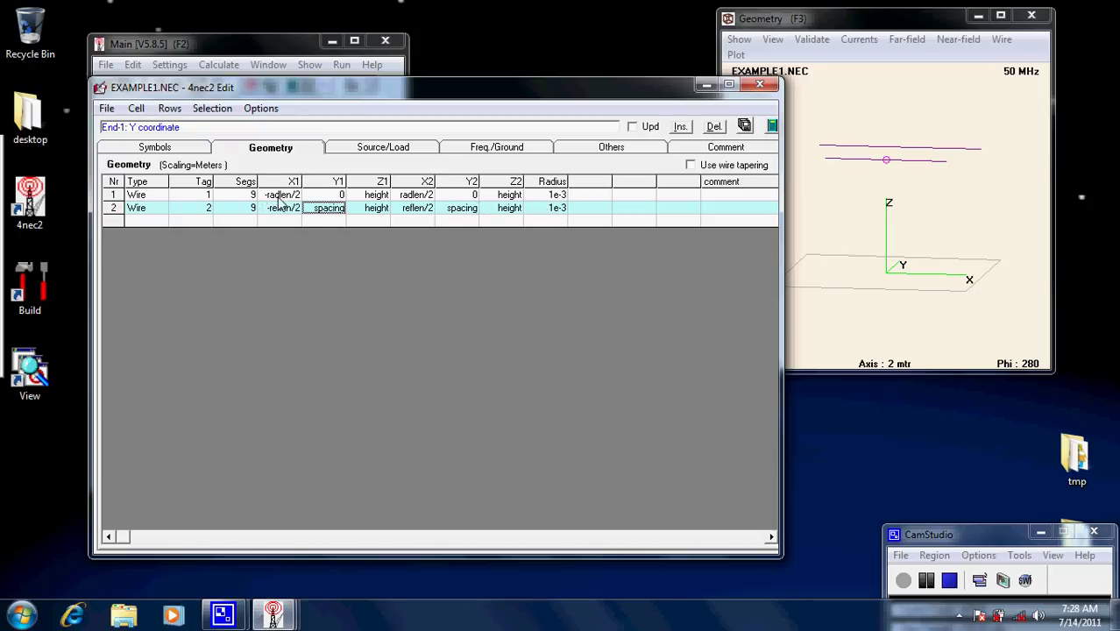
pyautogui.click(277, 198)
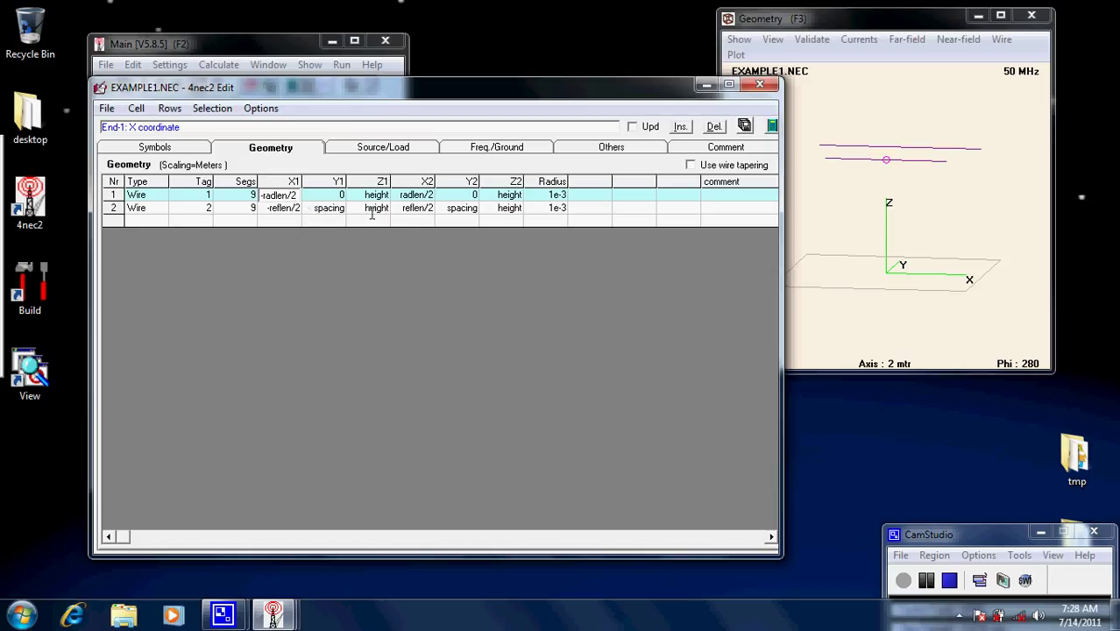
pyautogui.moveTo(899, 122); pyautogui.dragTo(902, 169)
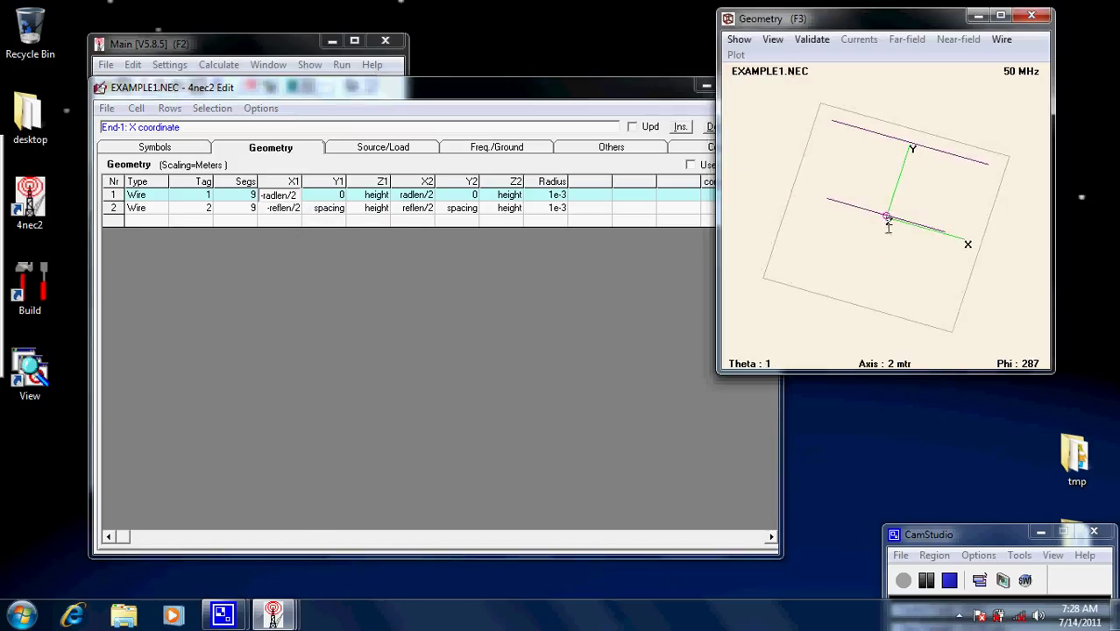
pyautogui.moveTo(847, 257); pyautogui.dragTo(916, 267)
pyautogui.moveTo(849, 232)
pyautogui.mouseDown()
pyautogui.moveTo(833, 238)
pyautogui.moveTo(840, 224)
pyautogui.mouseUp()
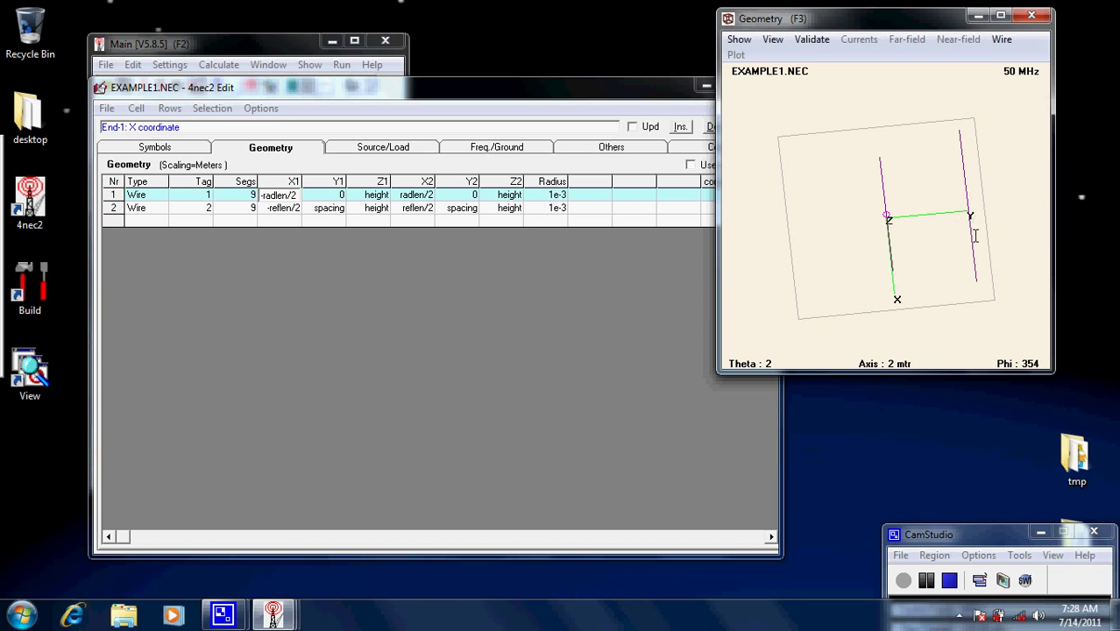
pyautogui.moveTo(954, 248)
pyautogui.mouseDown()
pyautogui.moveTo(937, 216)
pyautogui.moveTo(958, 234)
pyautogui.mouseUp()
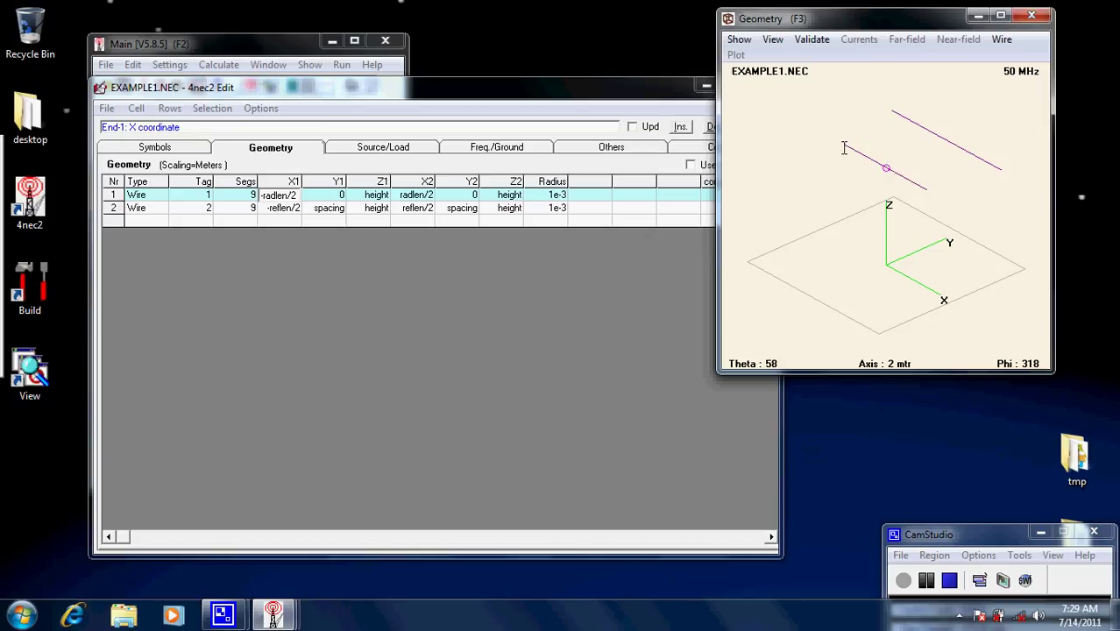
# Step: Compare the radlen, reflen, spacing and height symbols with the expressions used in the wire coordinates
pyautogui.click(298, 194)
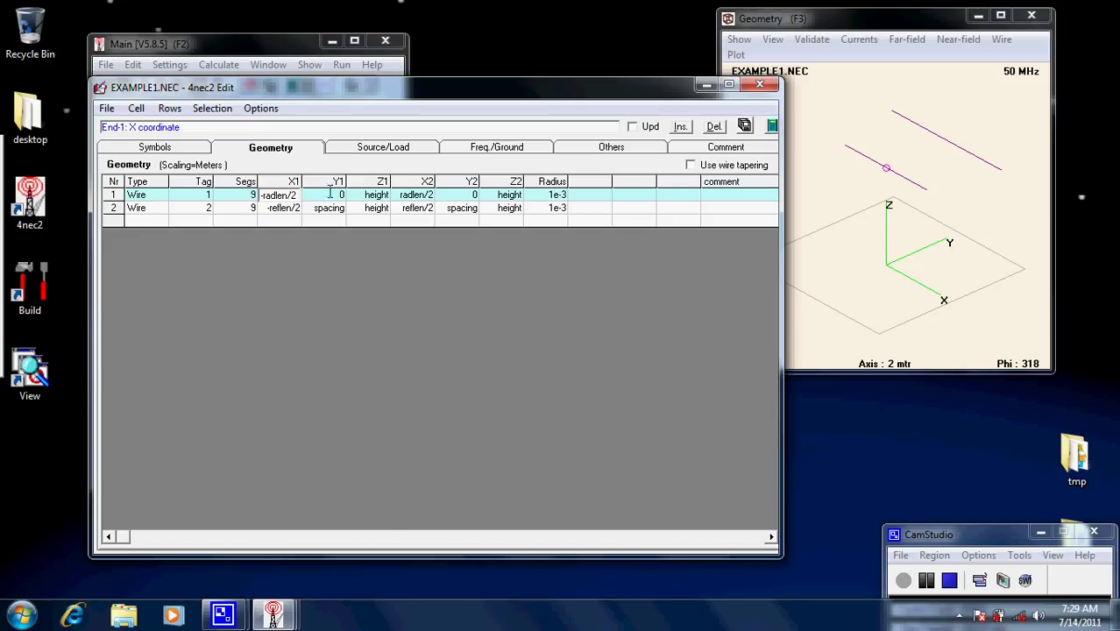
pyautogui.click(179, 147)
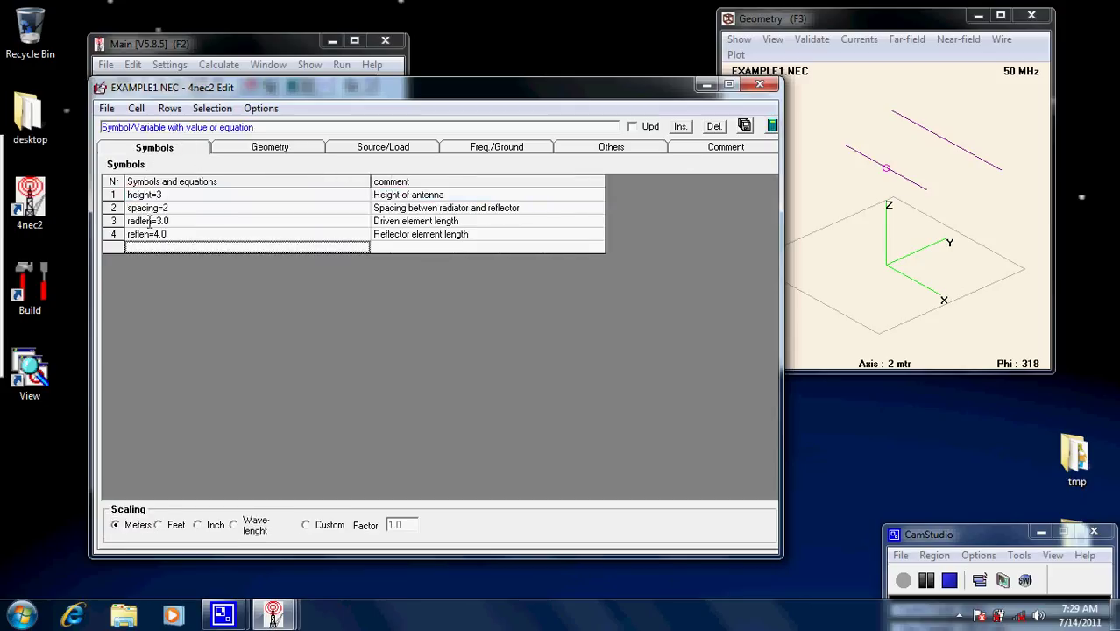
pyautogui.click(265, 147)
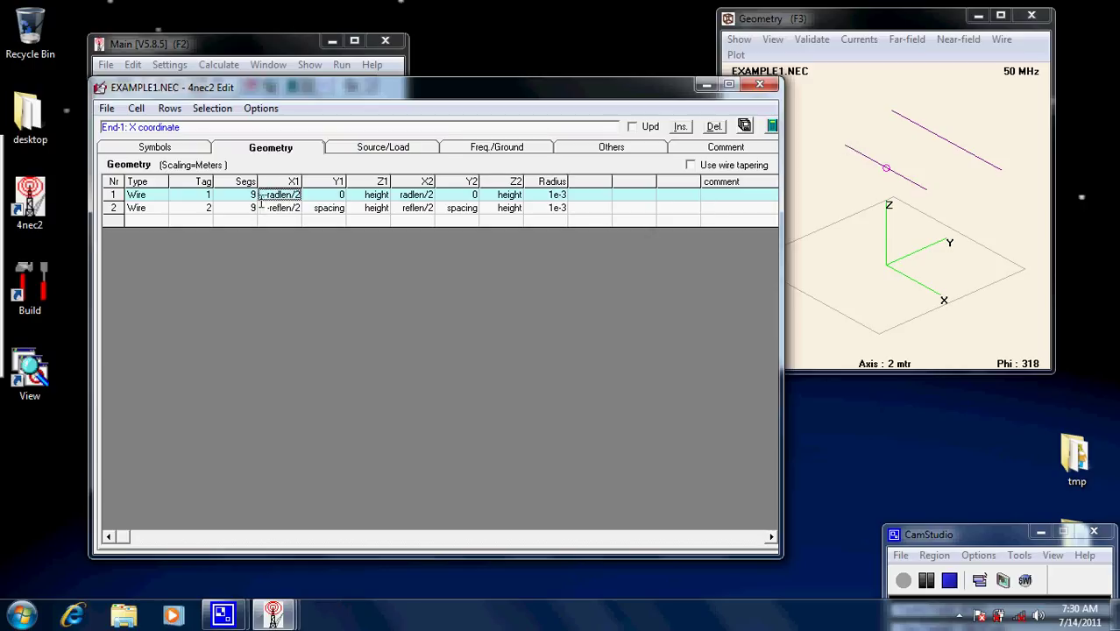
pyautogui.write('-')
pyautogui.click(200, 148)
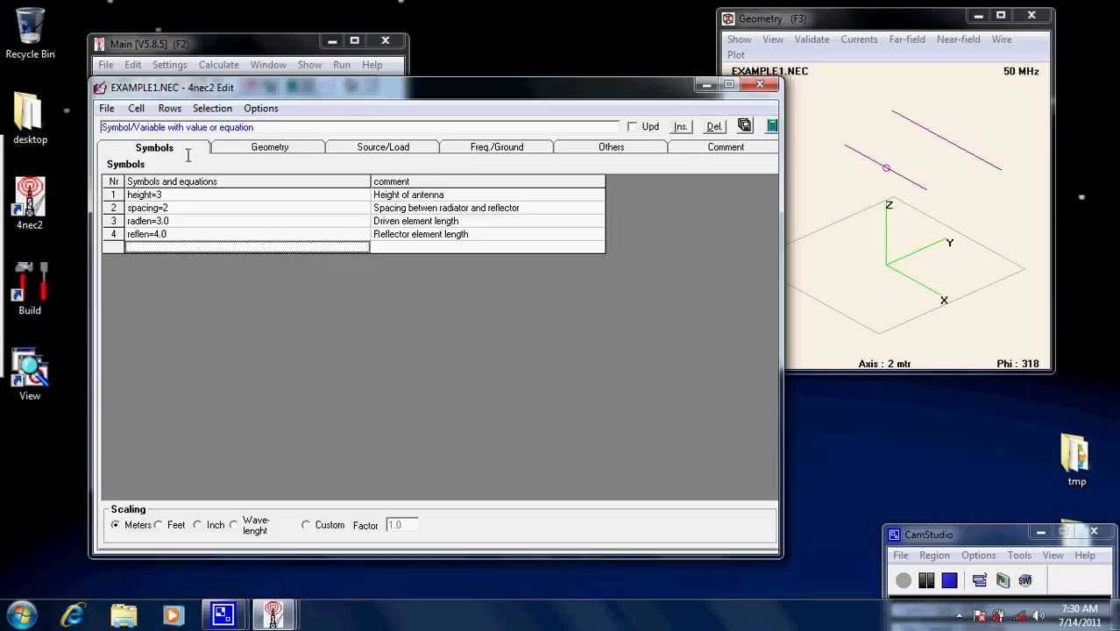
pyautogui.click(252, 147)
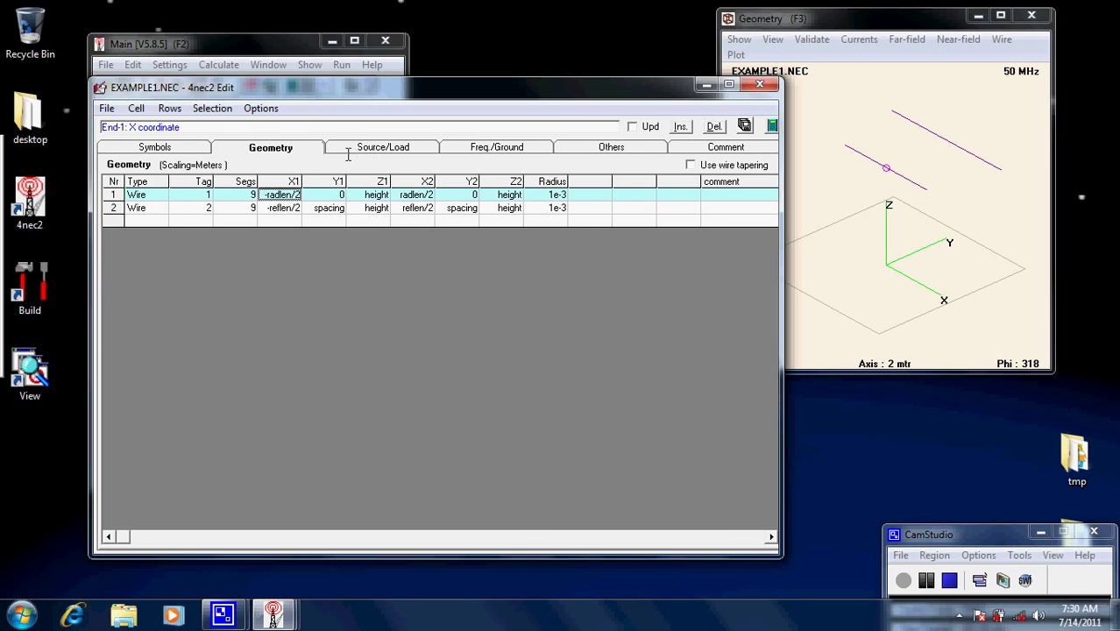
pyautogui.click(162, 147)
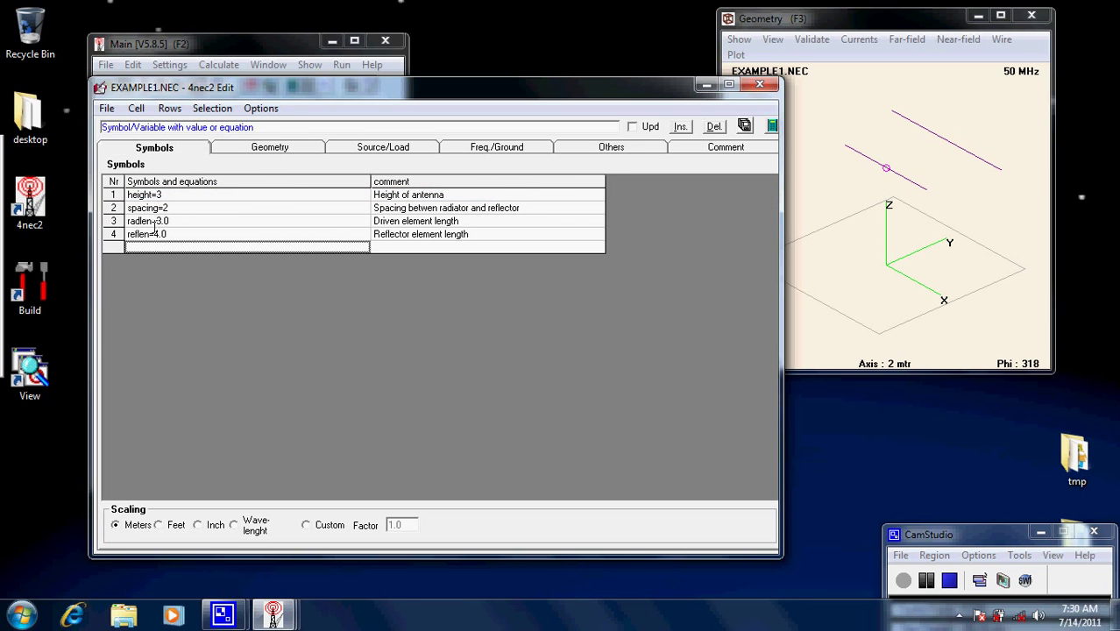
pyautogui.click(261, 146)
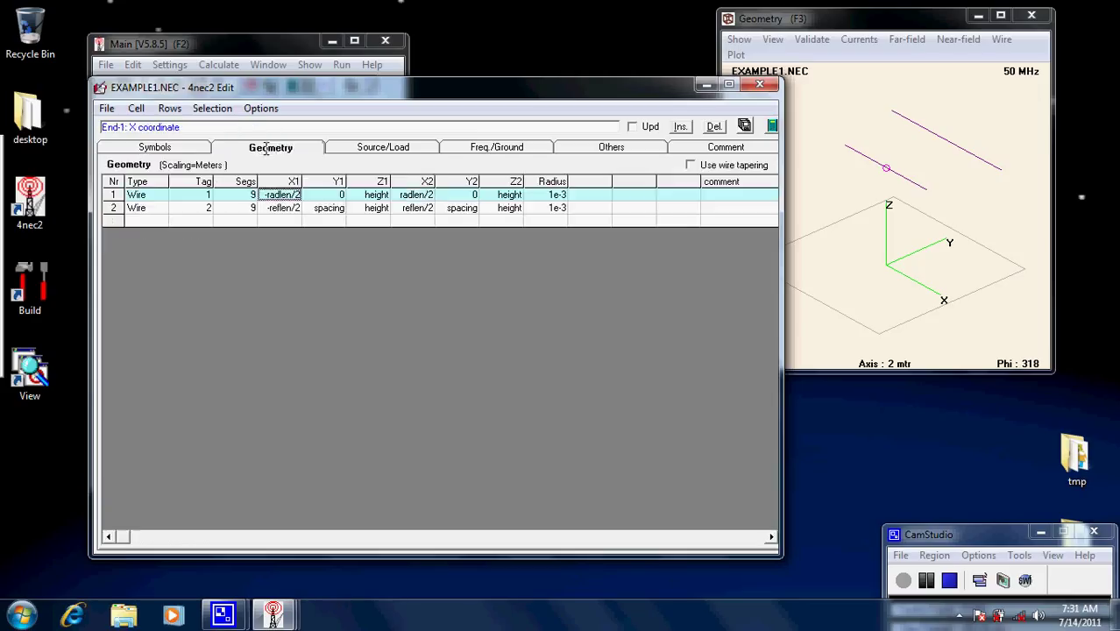
# Step: Check the frequency and ground settings, review the geometry and symbols again, and close the EXAMPLE1.NEC editor
pyautogui.click(522, 148)
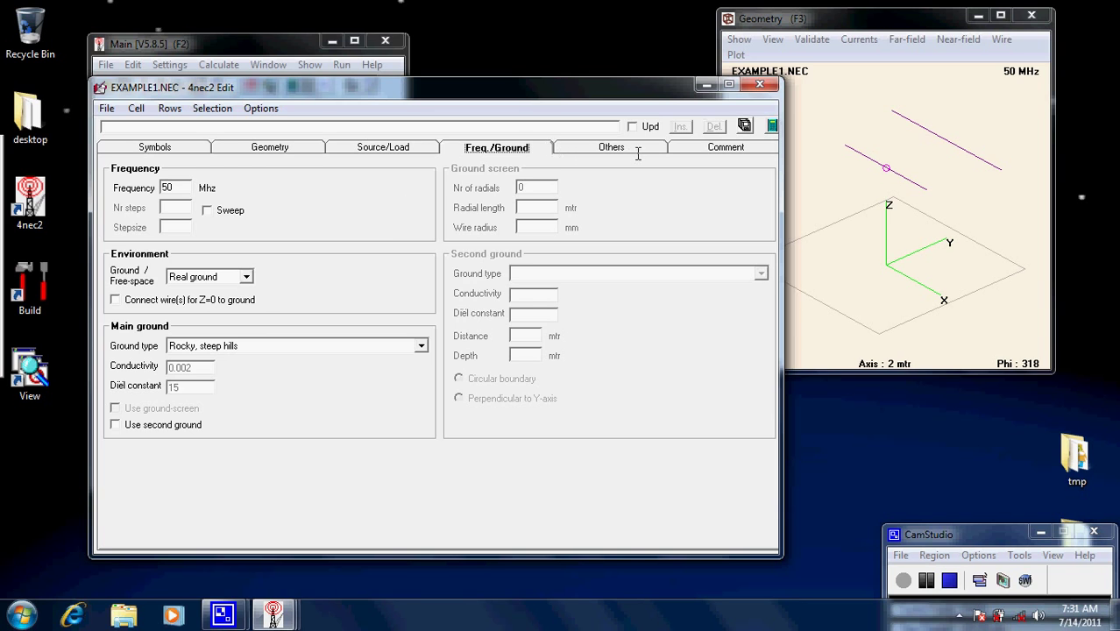
pyautogui.click(272, 148)
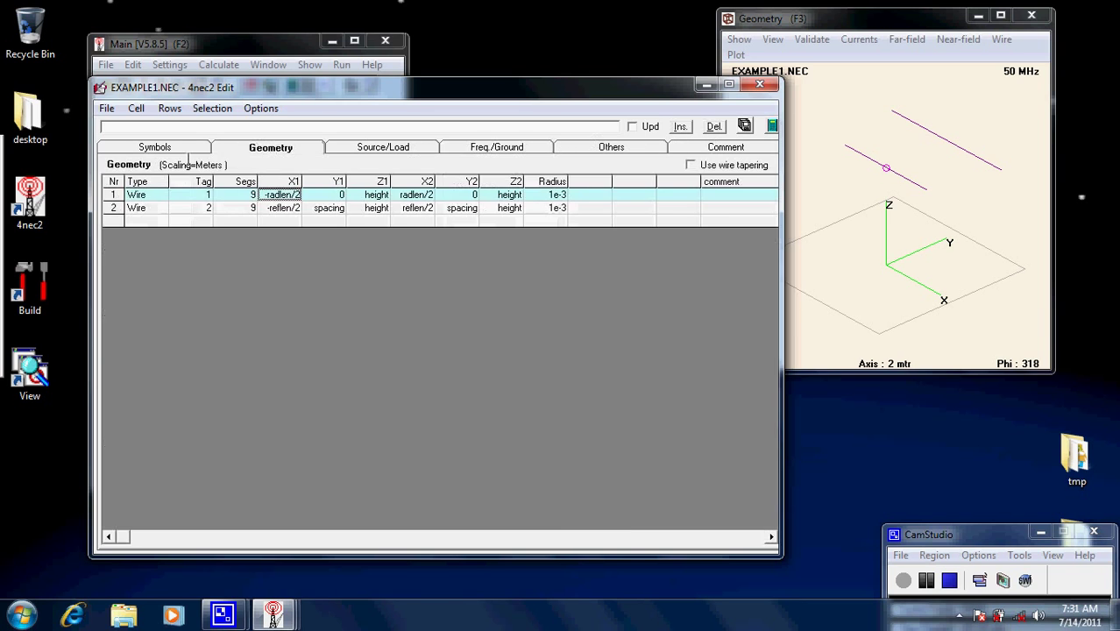
pyautogui.click(169, 149)
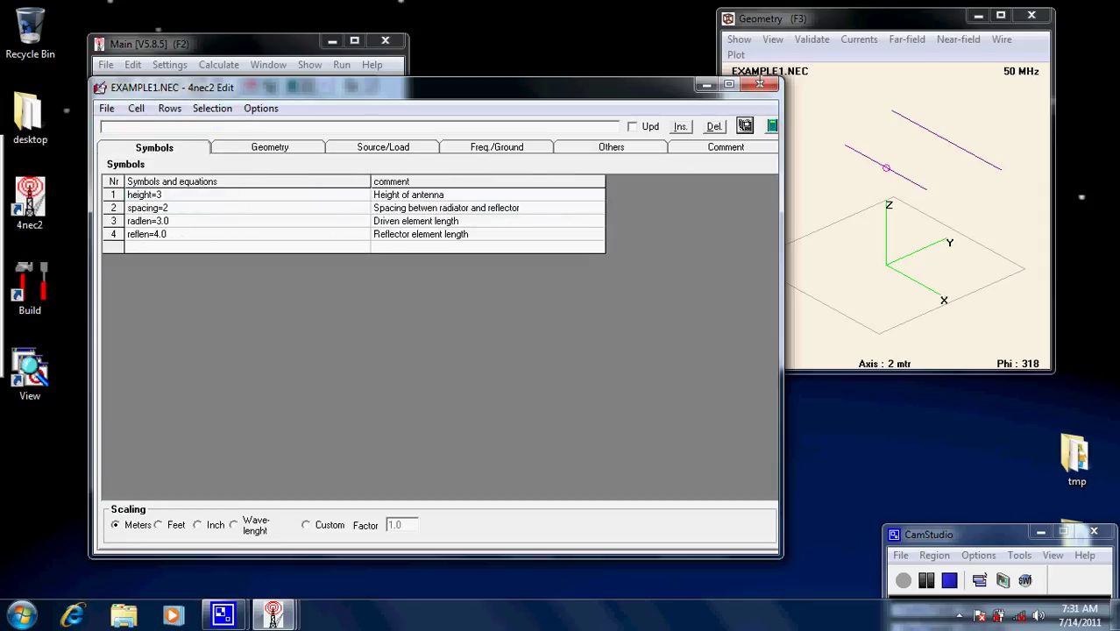
pyautogui.click(763, 81)
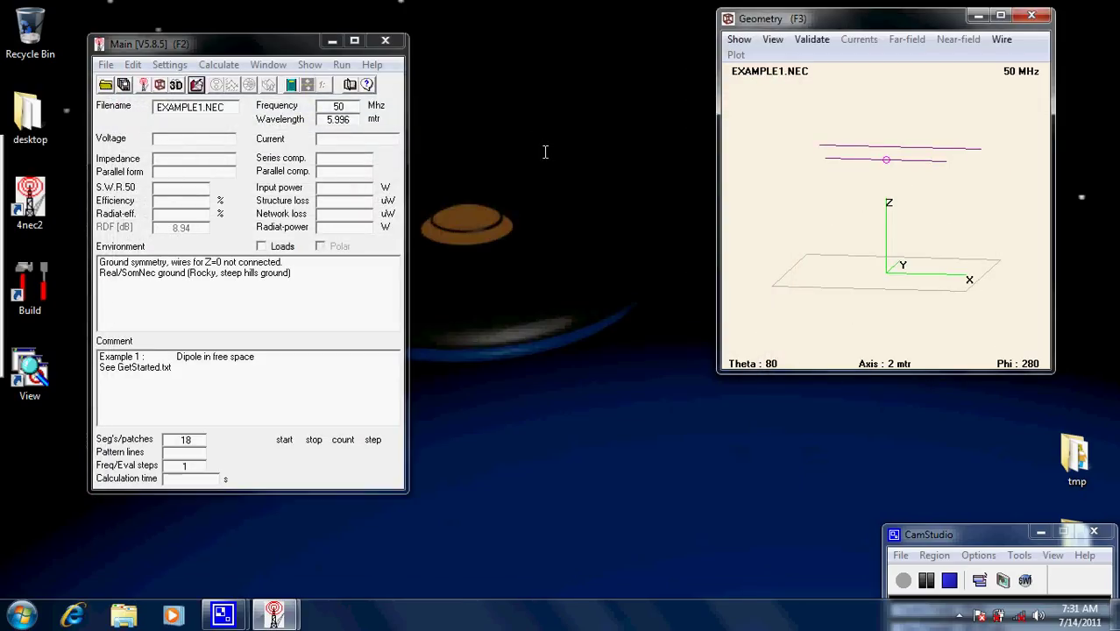
# Step: Open the optimizer for EXAMPLE1.NEC and review the functions it offers
pyautogui.click(219, 65)
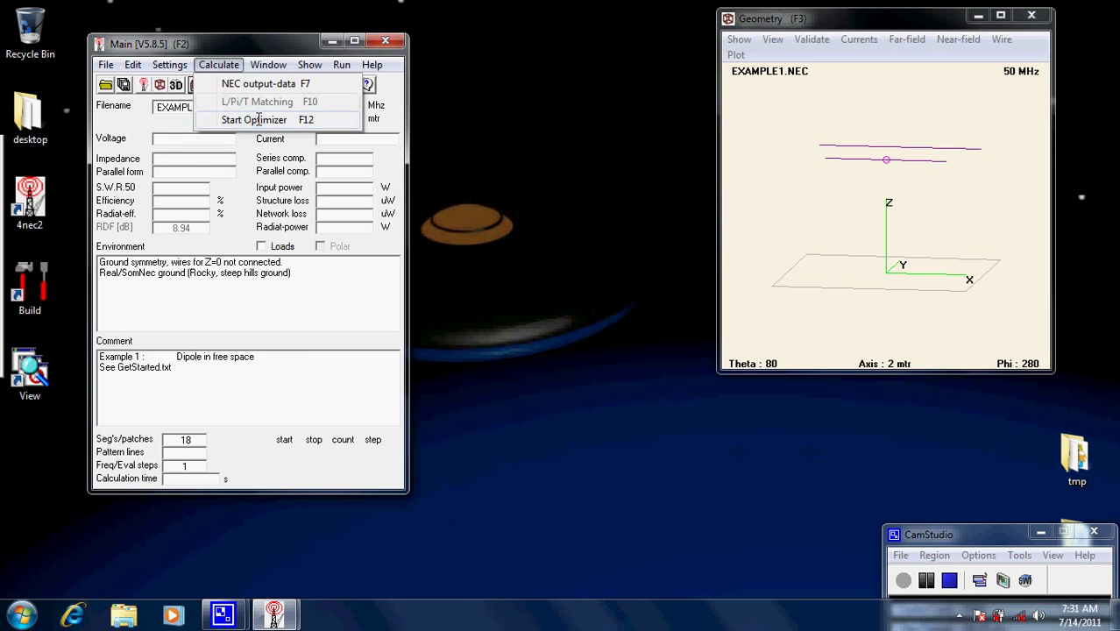
pyautogui.click(298, 120)
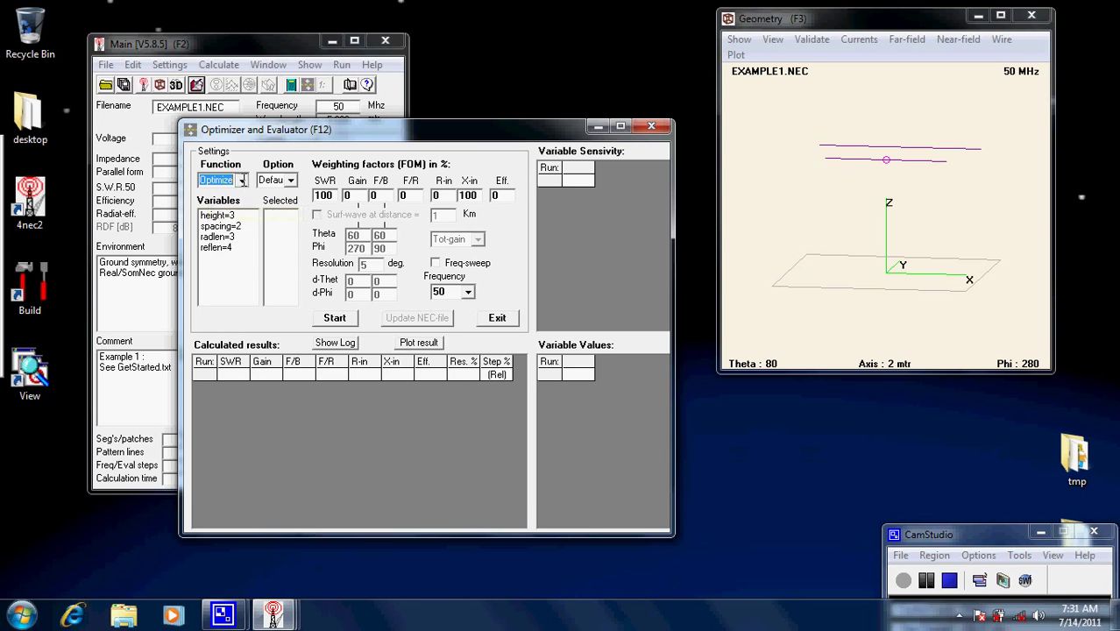
pyautogui.click(240, 180)
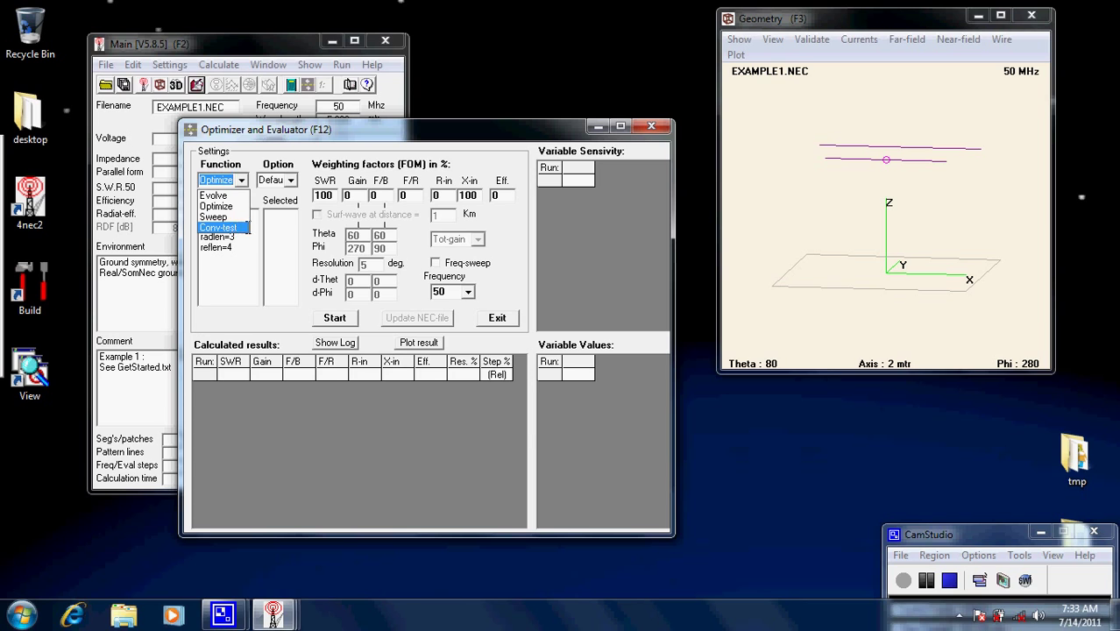
pyautogui.click(293, 235)
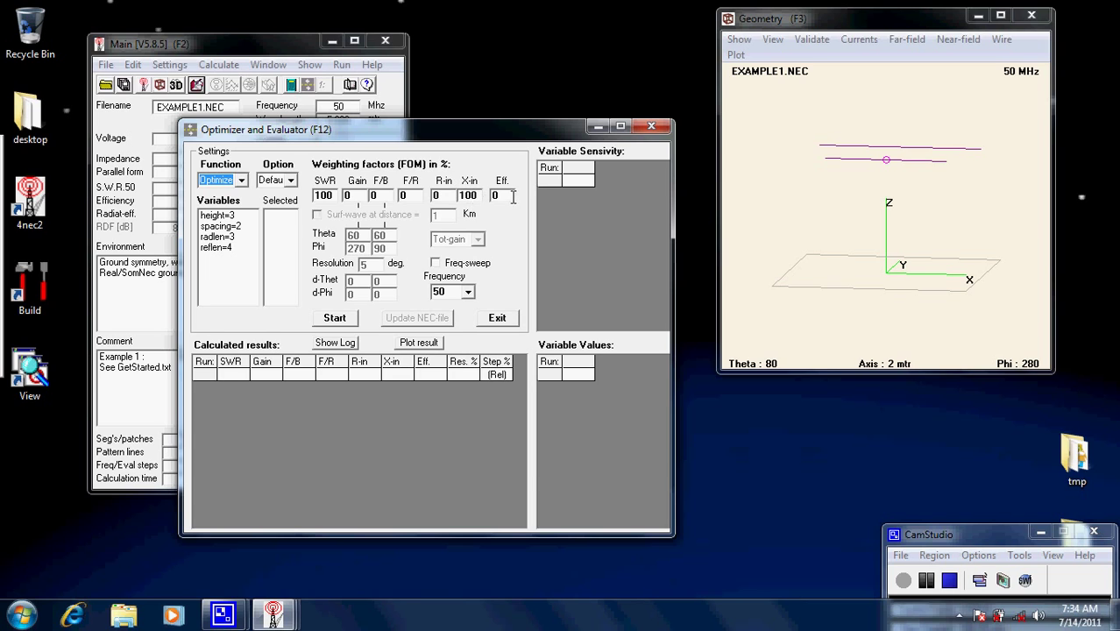
# Step: Set the optimizer's X-in and SWR weighting factors to 0
pyautogui.doubleClick(469, 195)
pyautogui.write('0')
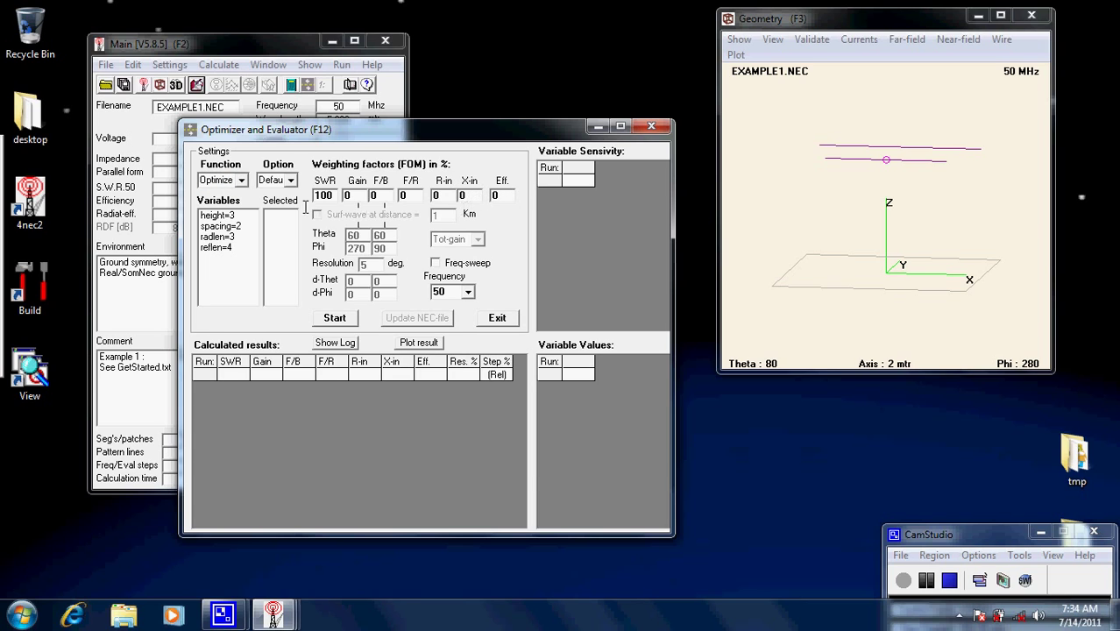
pyautogui.doubleClick(331, 195)
pyautogui.write('0')
# Step: Switch the optimizer function to Evolve and set the F/B weighting factor to 100
pyautogui.click(241, 180)
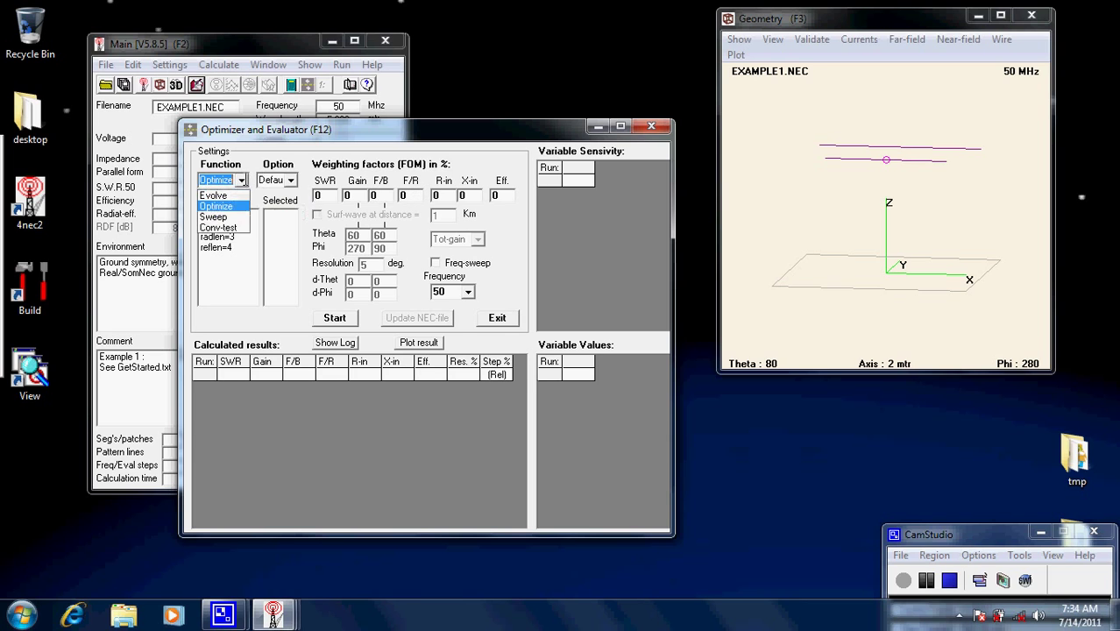
pyautogui.click(226, 196)
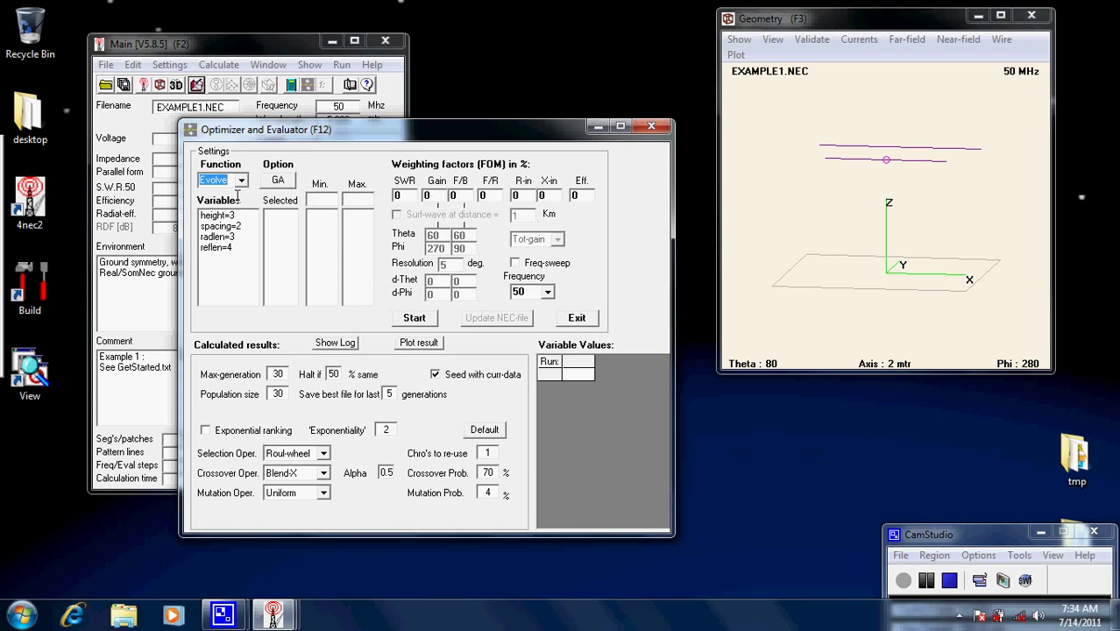
pyautogui.click(460, 195)
pyautogui.write('100')
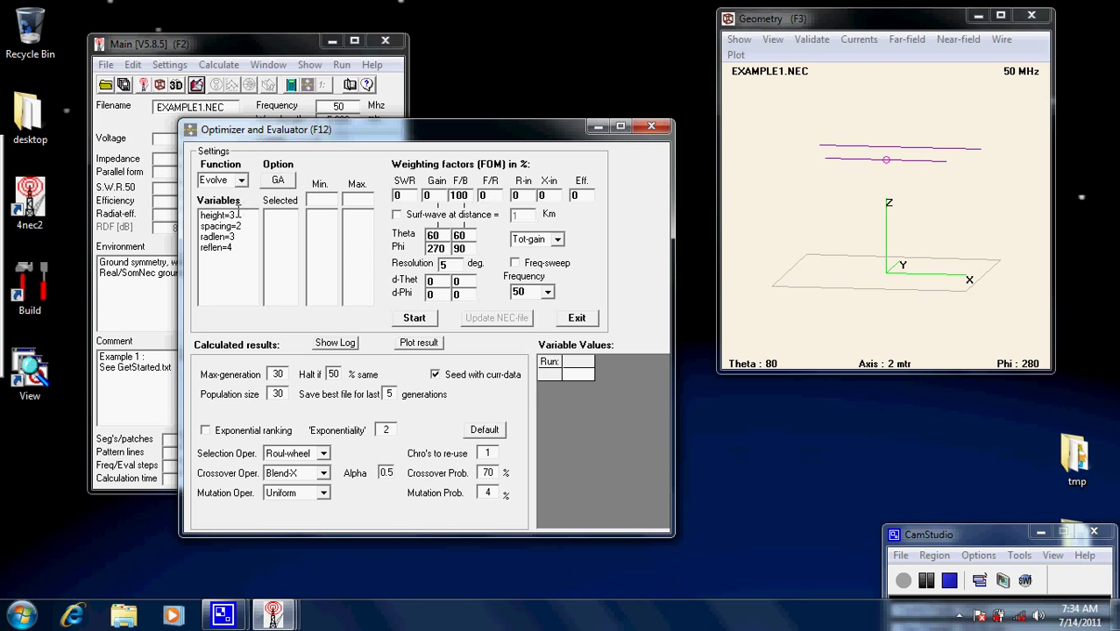
# Step: Select reflen as the variable to evolve and set its maximum to 5
pyautogui.click(218, 248)
pyautogui.doubleClick(218, 249)
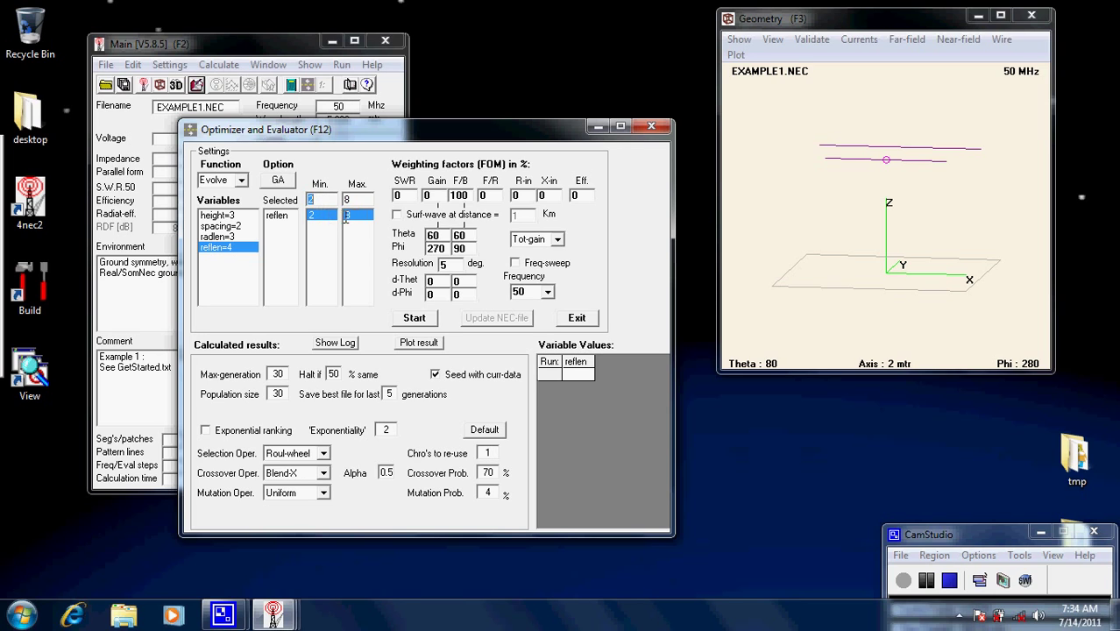
pyautogui.press('Tab')
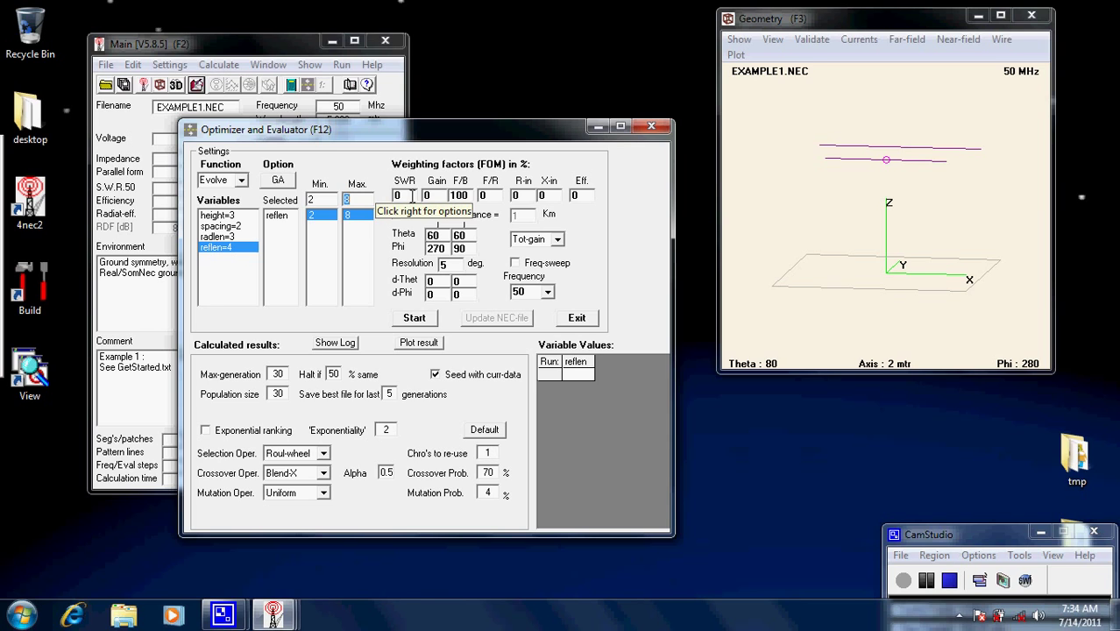
pyautogui.write('5')
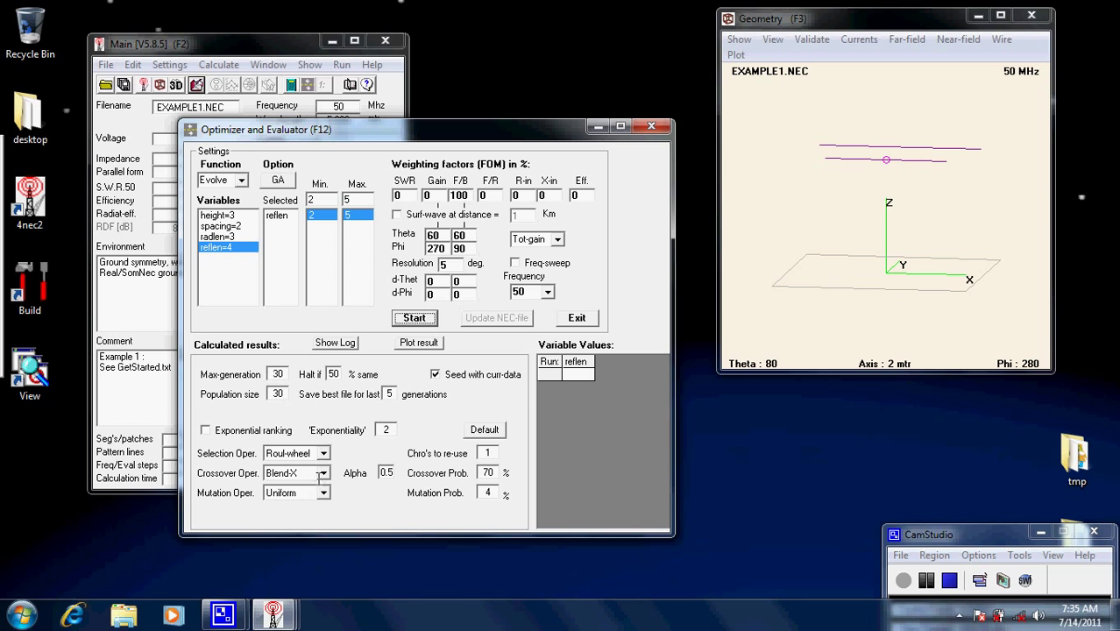
# Step: Review the selection operators, keep Roul-wheel, and start the evolver run
pyautogui.click(324, 453)
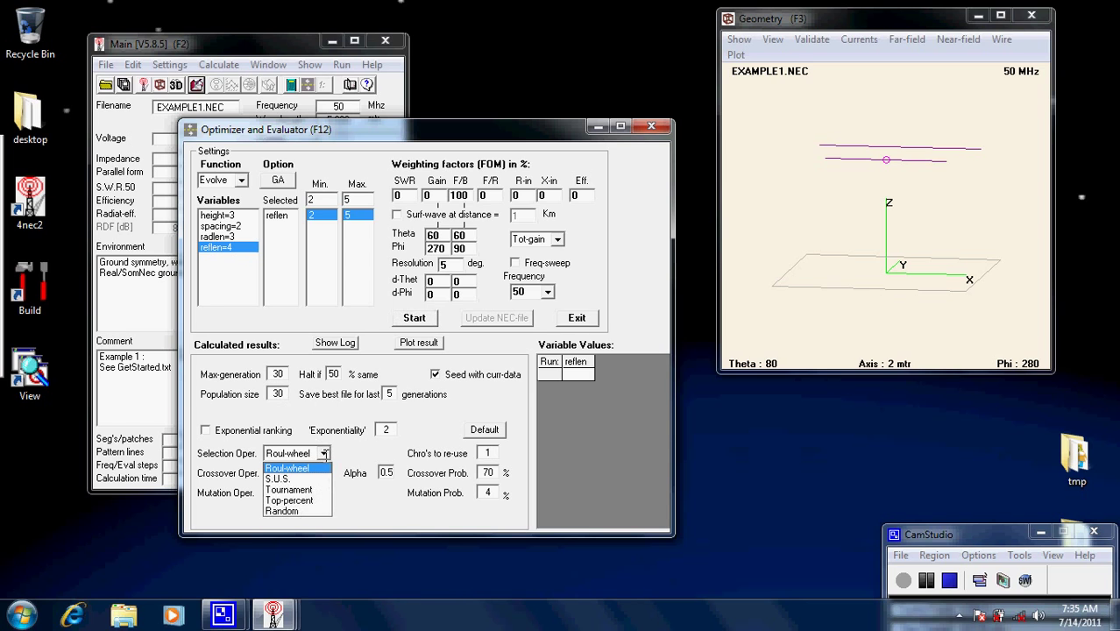
pyautogui.click(323, 453)
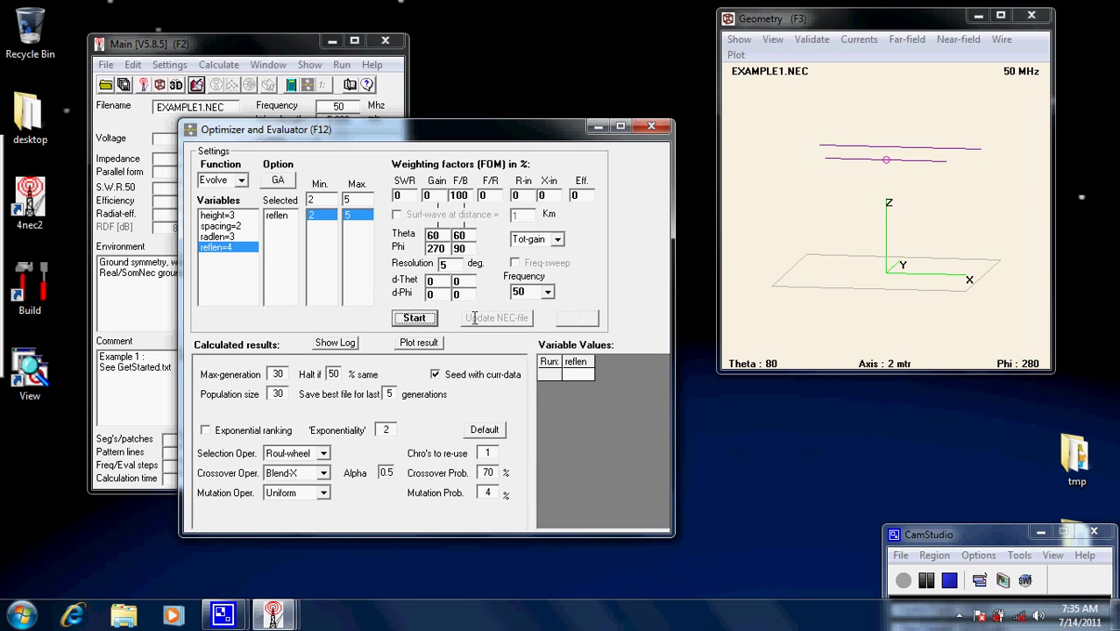
pyautogui.click(414, 317)
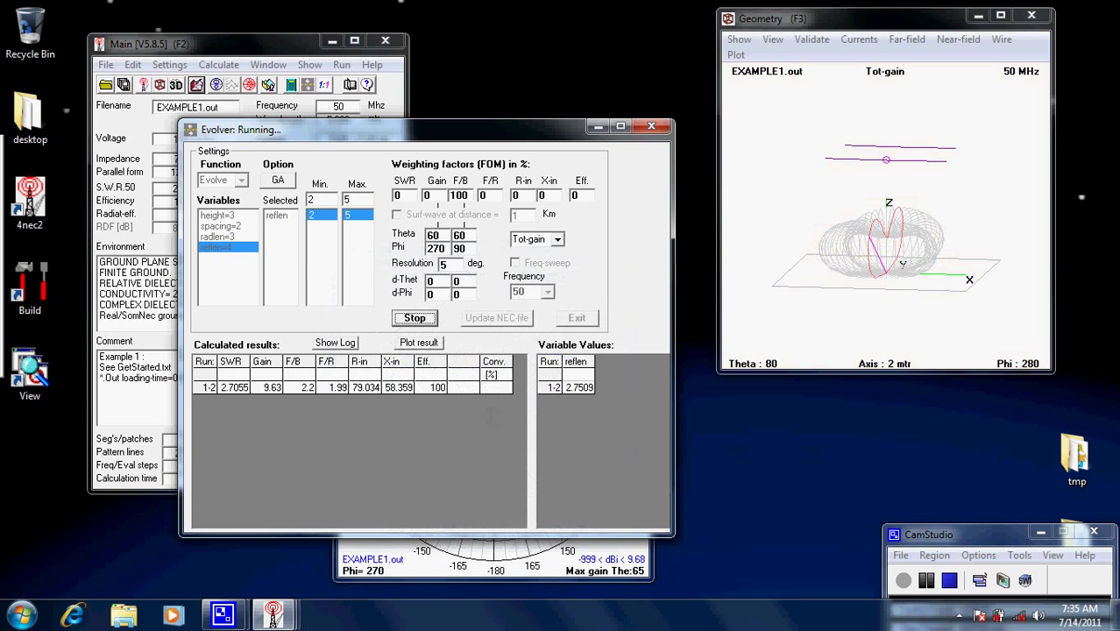
# Step: Place the Pattern and Geometry windows beside the running evolver, with the radiation pattern in front
pyautogui.click(430, 576)
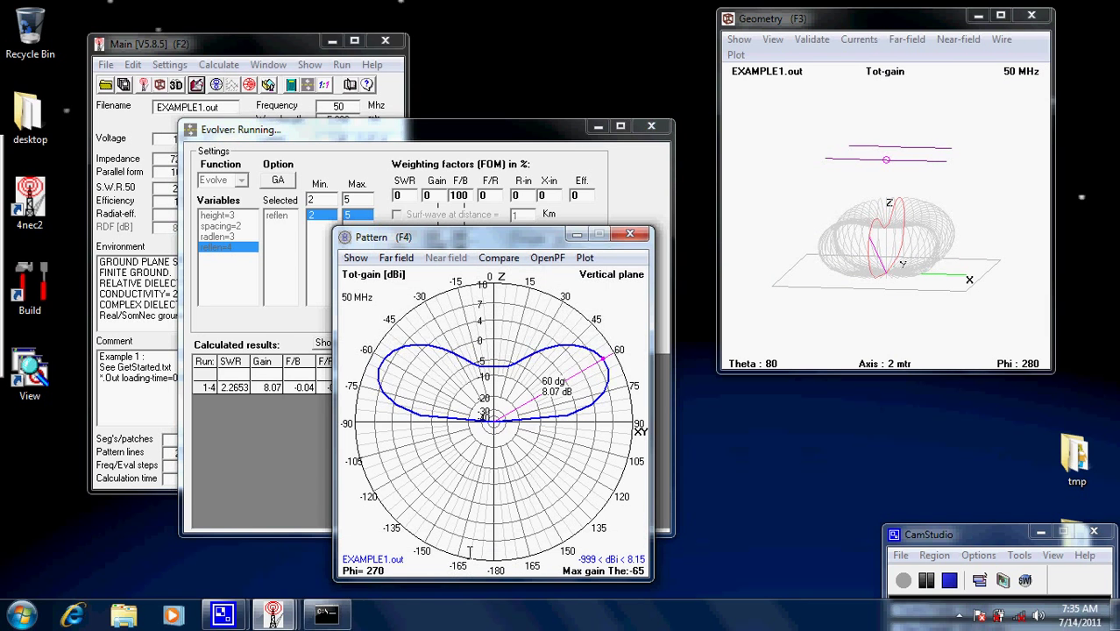
pyautogui.moveTo(504, 241); pyautogui.dragTo(889, 263)
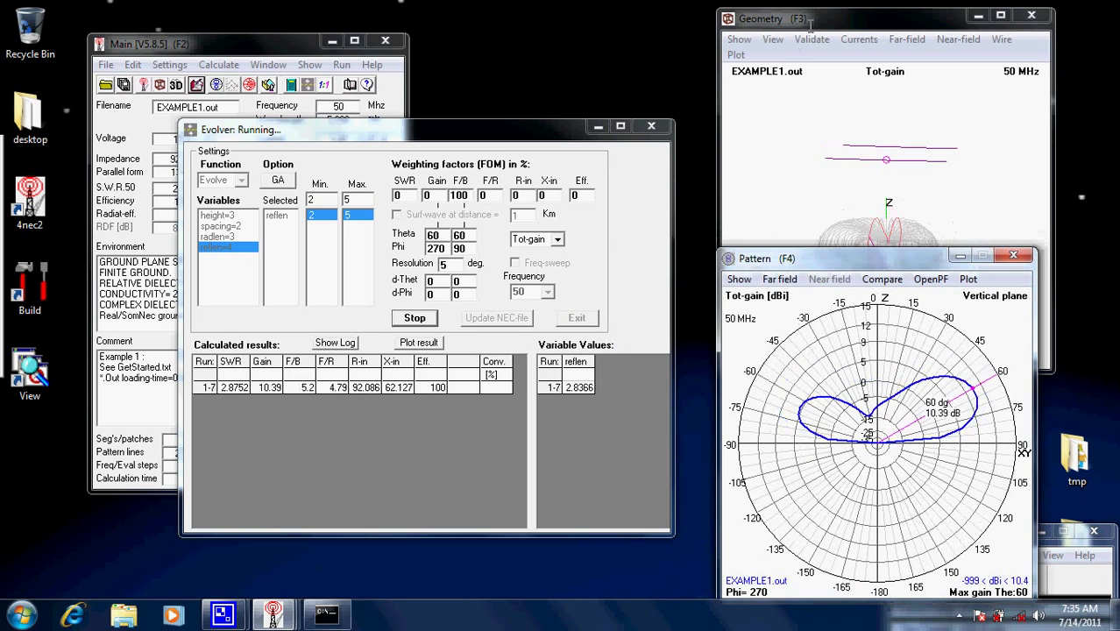
pyautogui.moveTo(847, 22); pyautogui.dragTo(833, 10)
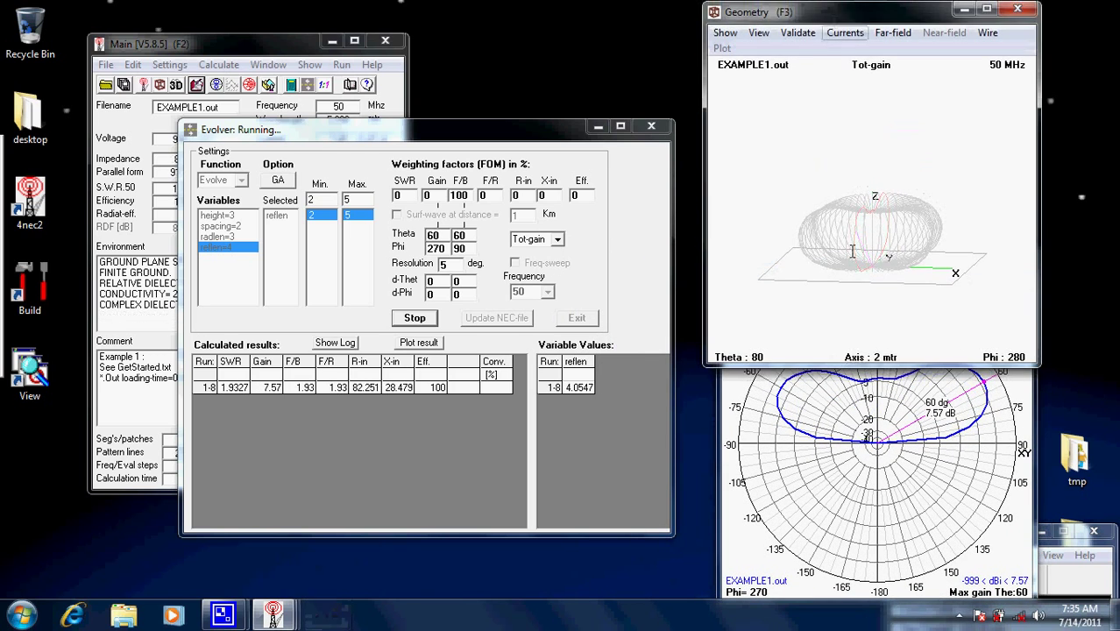
pyautogui.click(783, 497)
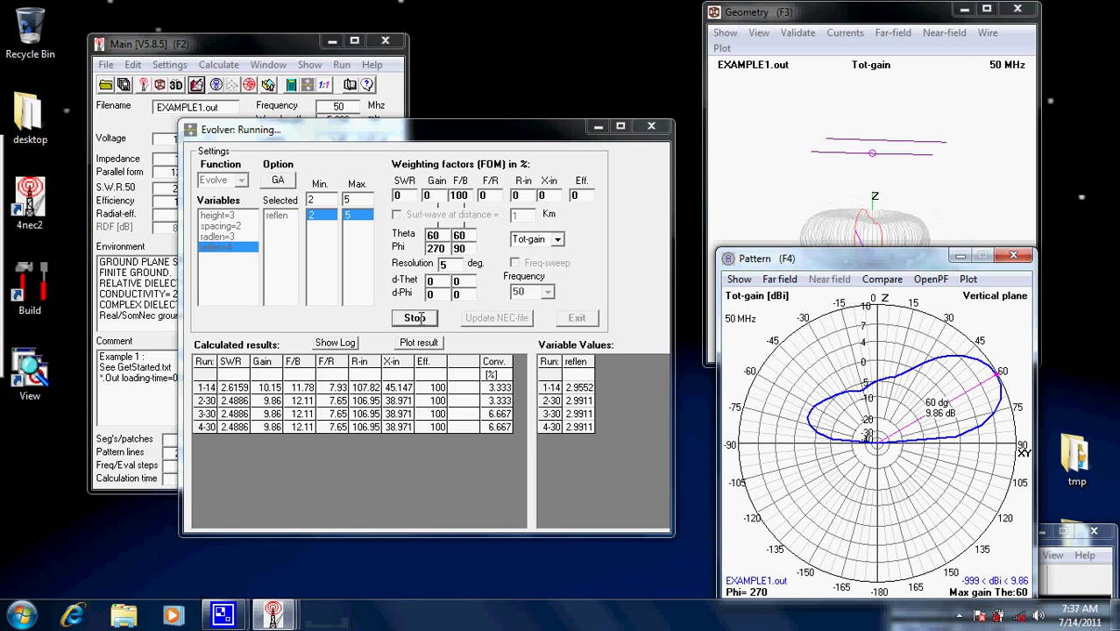
# Step: Halt the evolver run and inspect the gain pattern in the vertical and horizontal planes, including its beamwidth markers
pyautogui.click(419, 318)
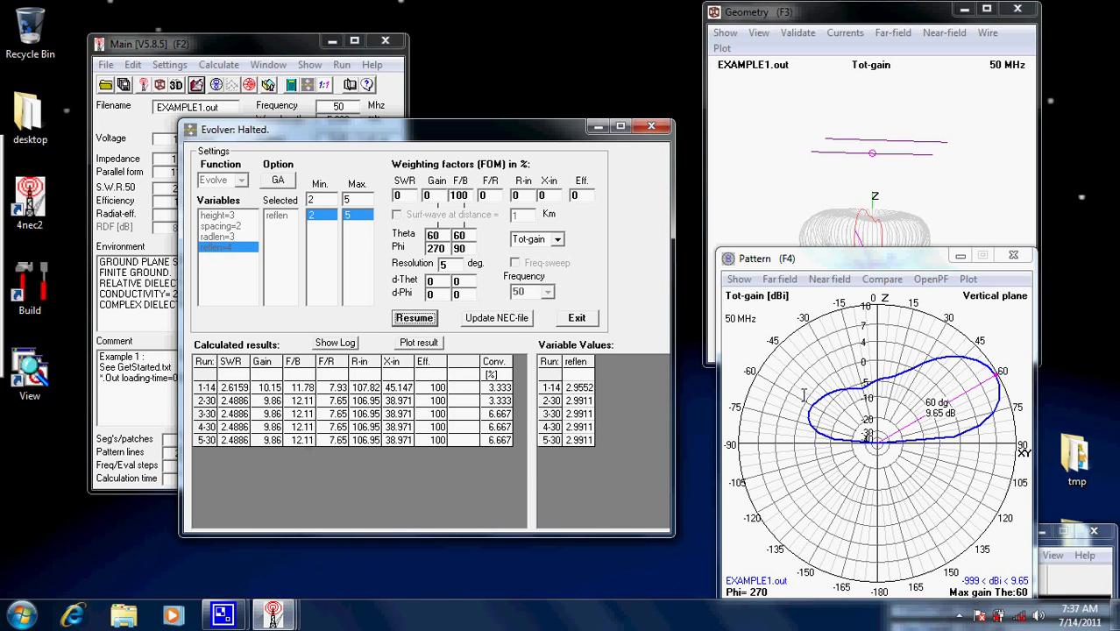
pyautogui.click(801, 263)
pyautogui.press('space')
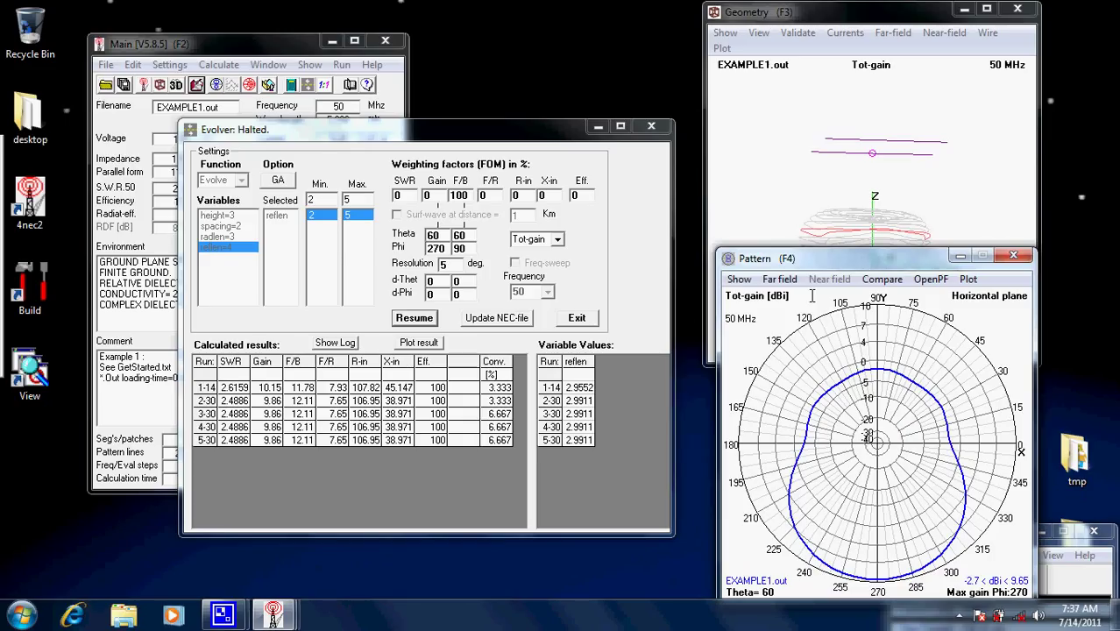
pyautogui.press('space')
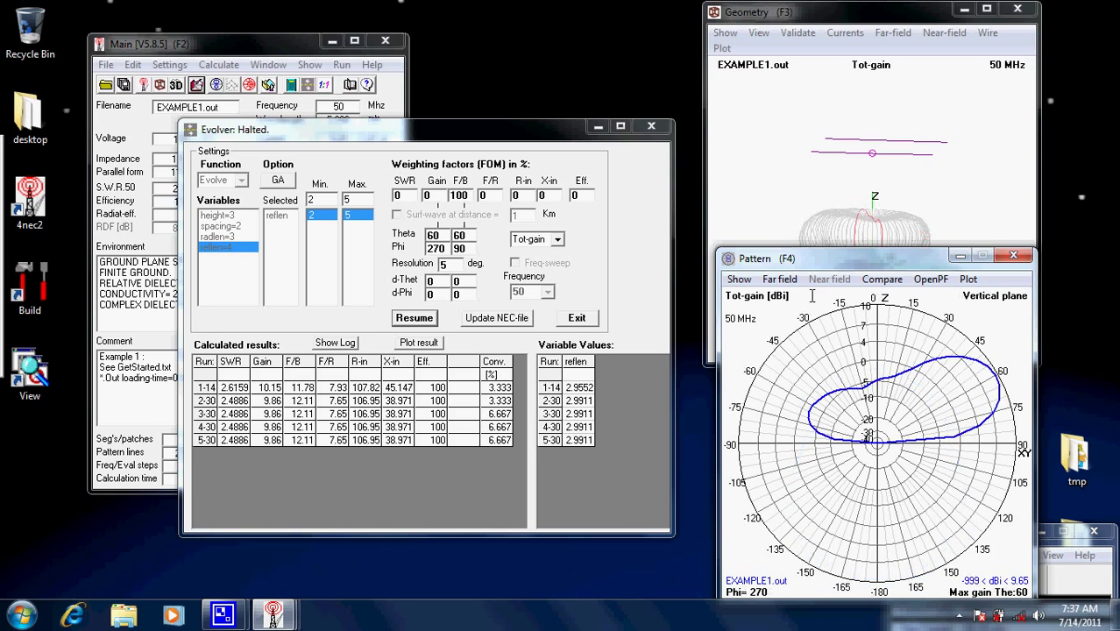
pyautogui.click(936, 412)
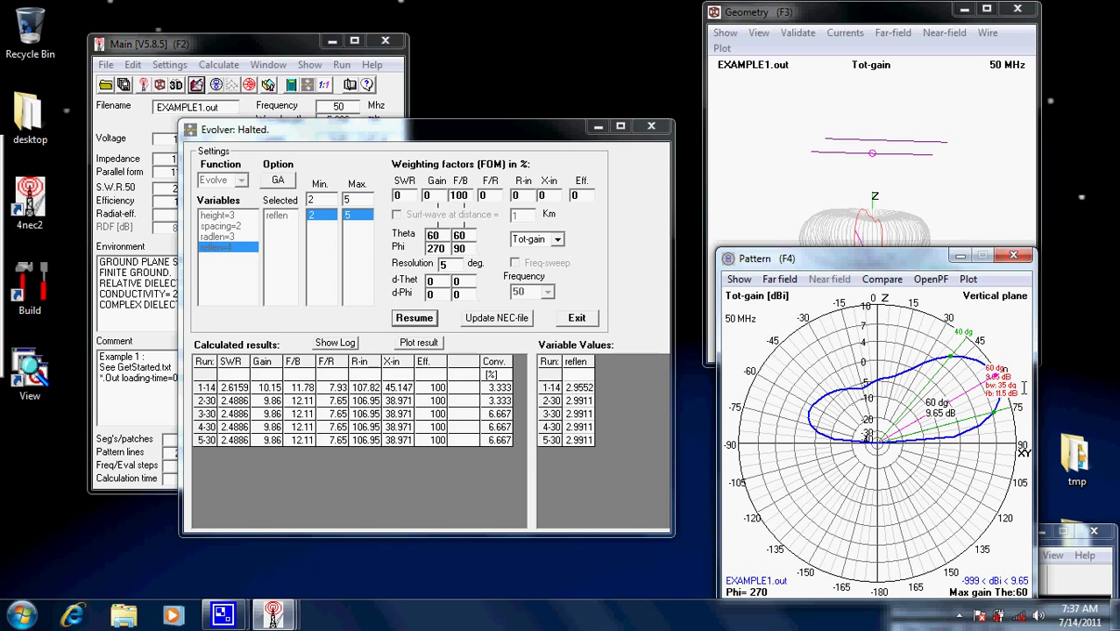
pyautogui.click(817, 294)
pyautogui.press('space')
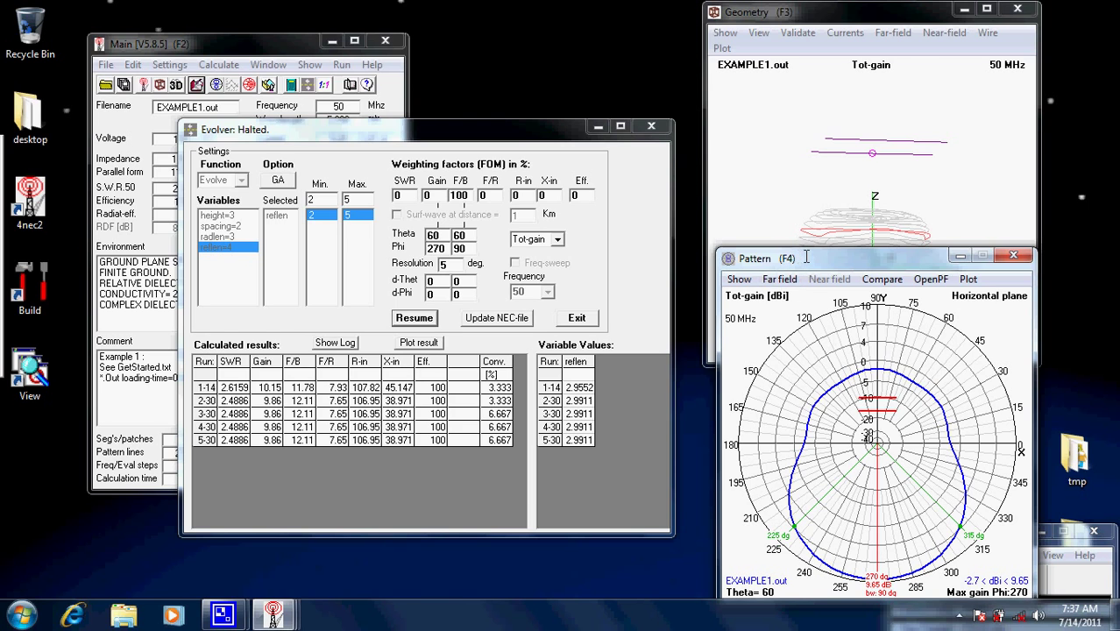
pyautogui.press('space')
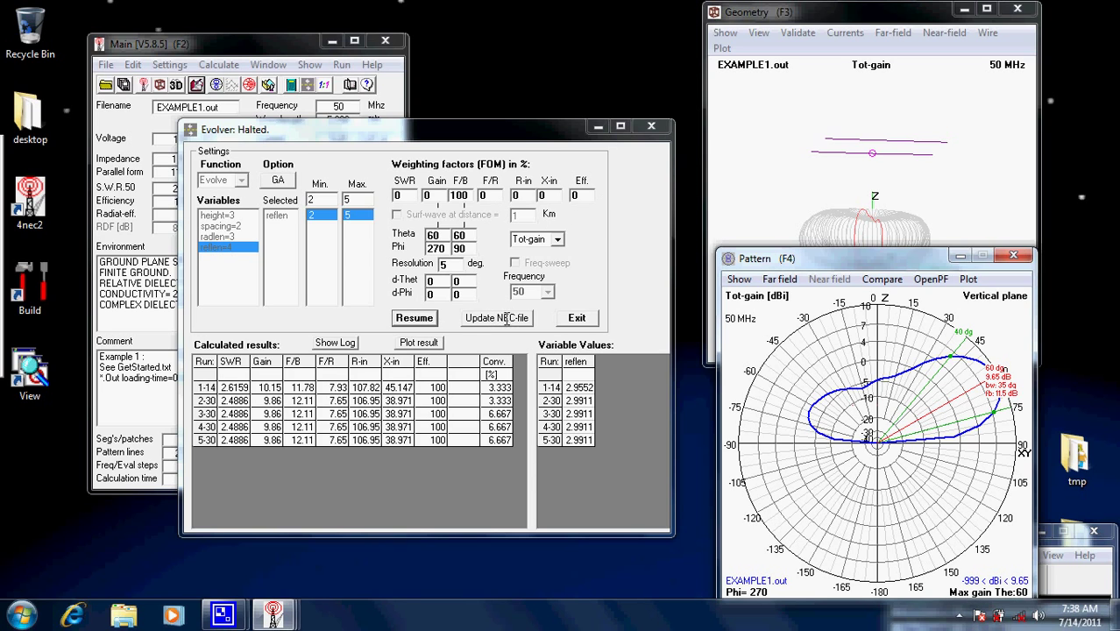
# Step: Close the evolver without saving a generation to the NEC file
pyautogui.click(501, 317)
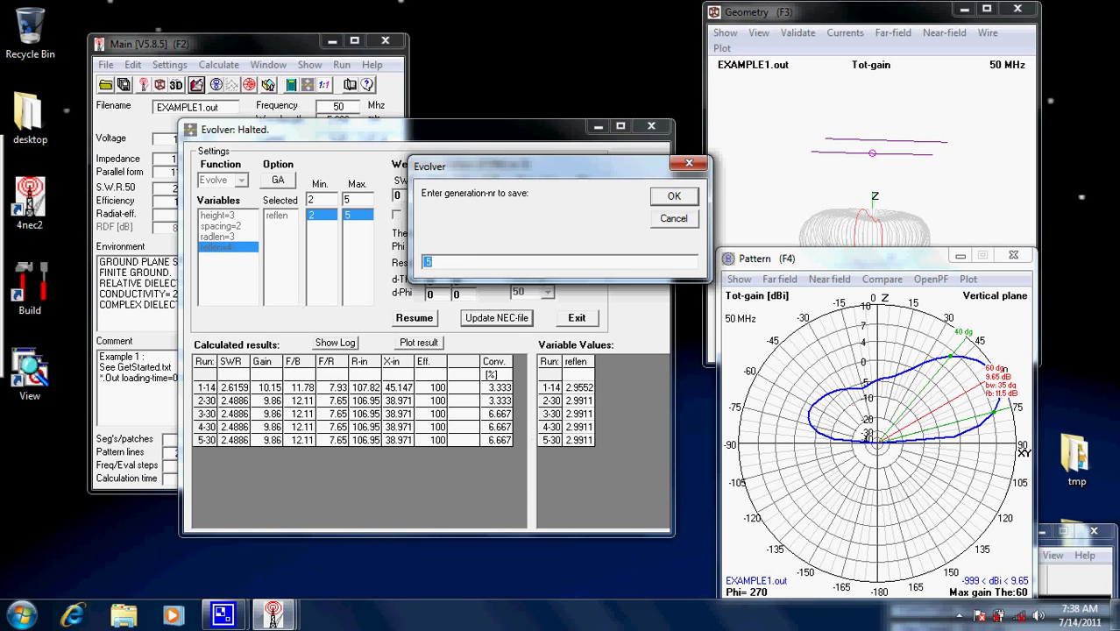
pyautogui.click(673, 219)
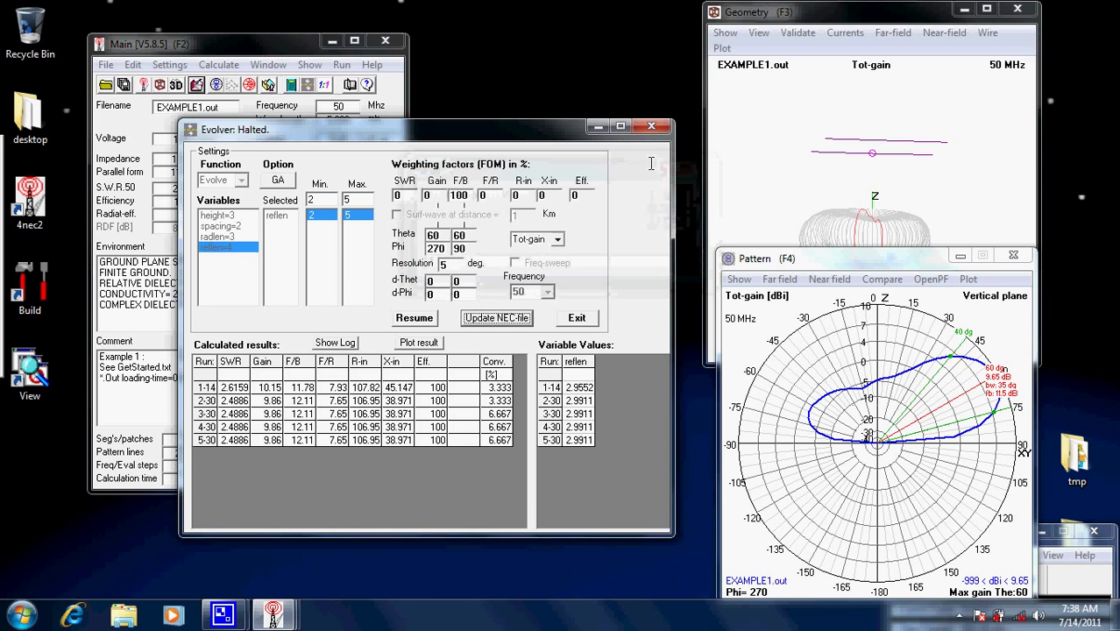
pyautogui.click(651, 126)
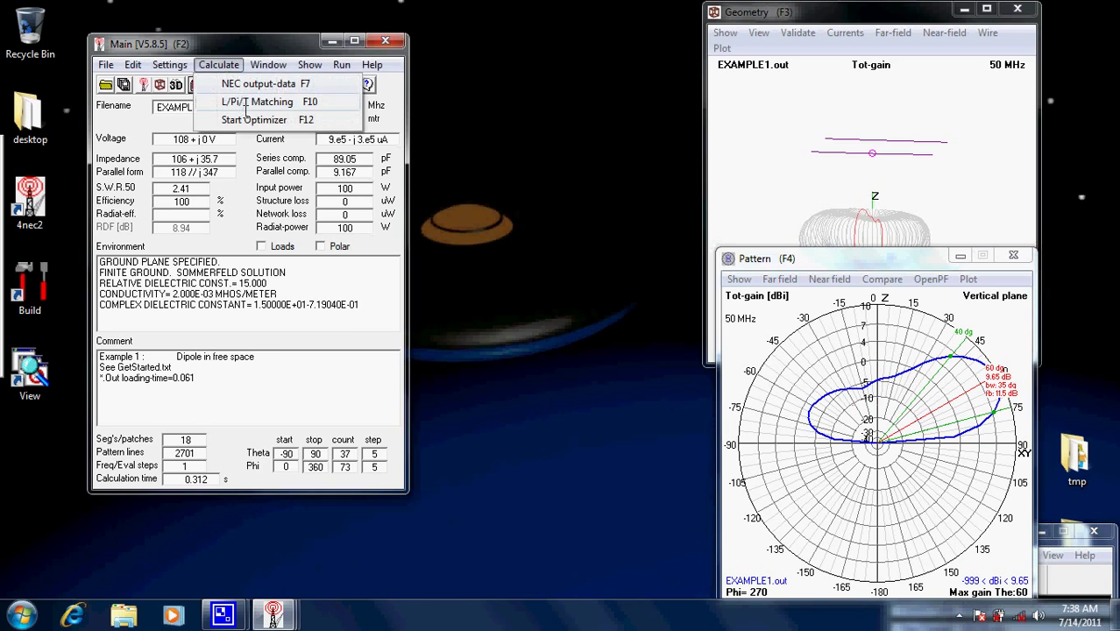
pyautogui.click(254, 119)
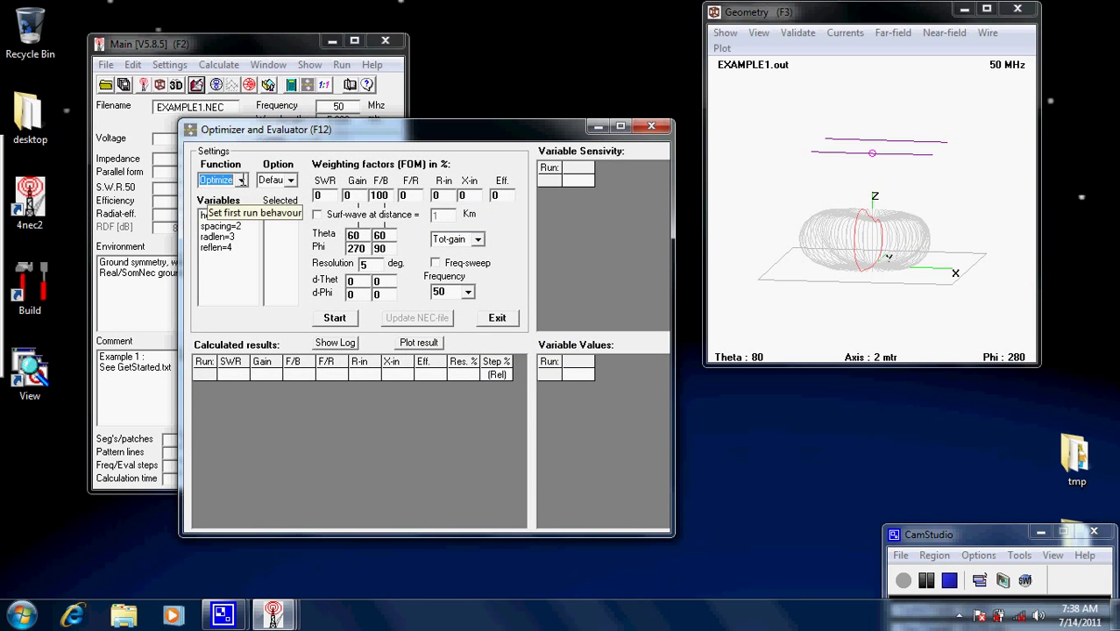
pyautogui.click(218, 237)
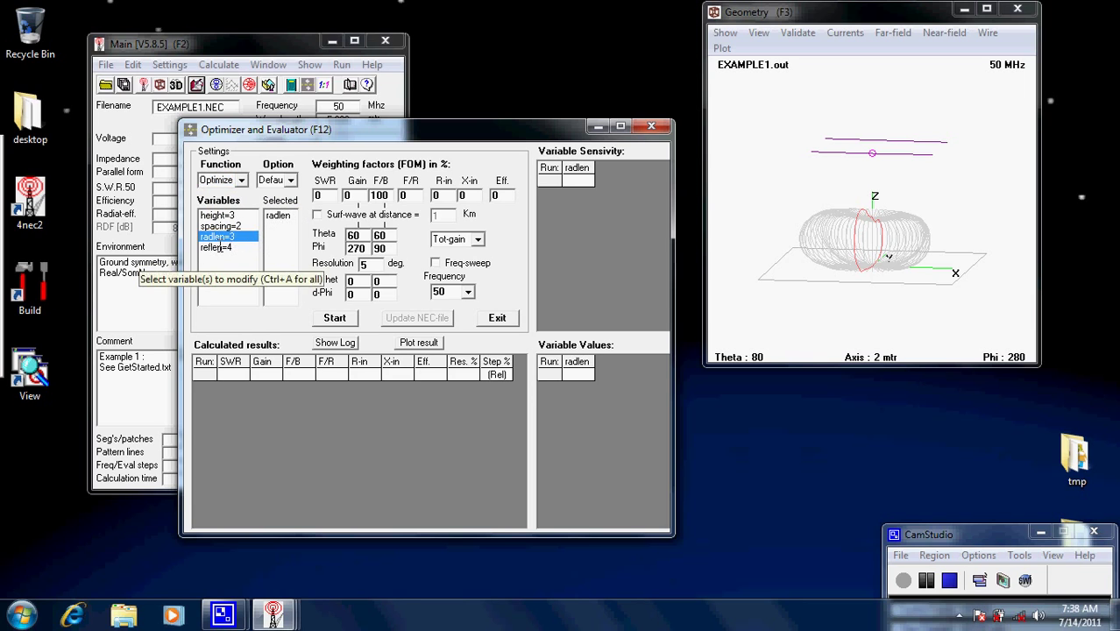
pyautogui.click(219, 247)
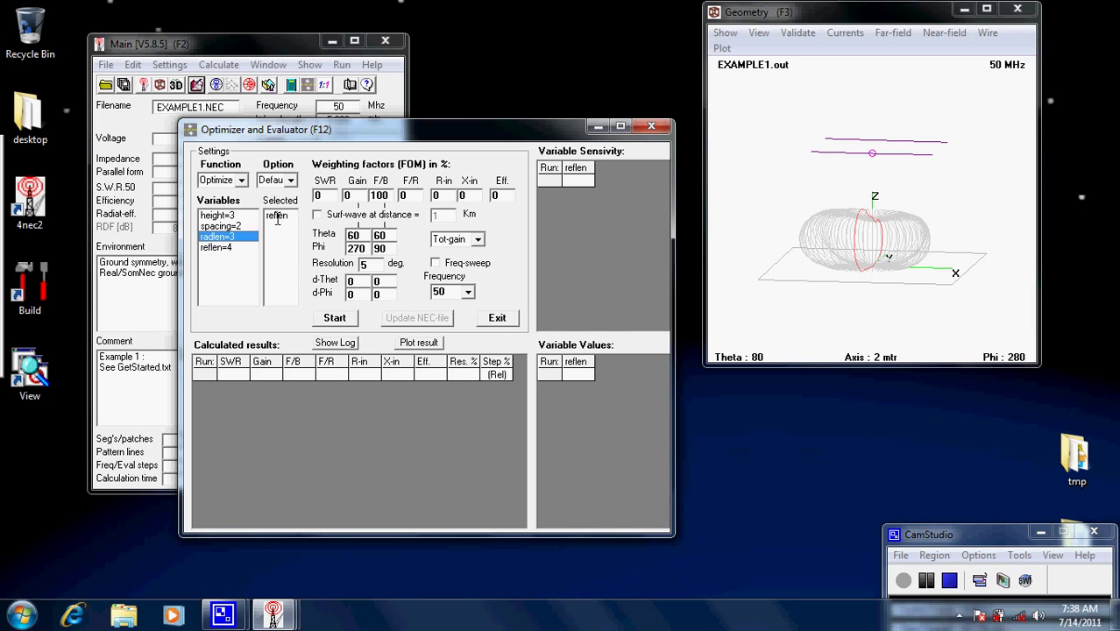
pyautogui.moveTo(331, 130)
pyautogui.mouseDown()
pyautogui.moveTo(321, 107)
pyautogui.moveTo(324, 119)
pyautogui.mouseUp()
pyautogui.click(642, 115)
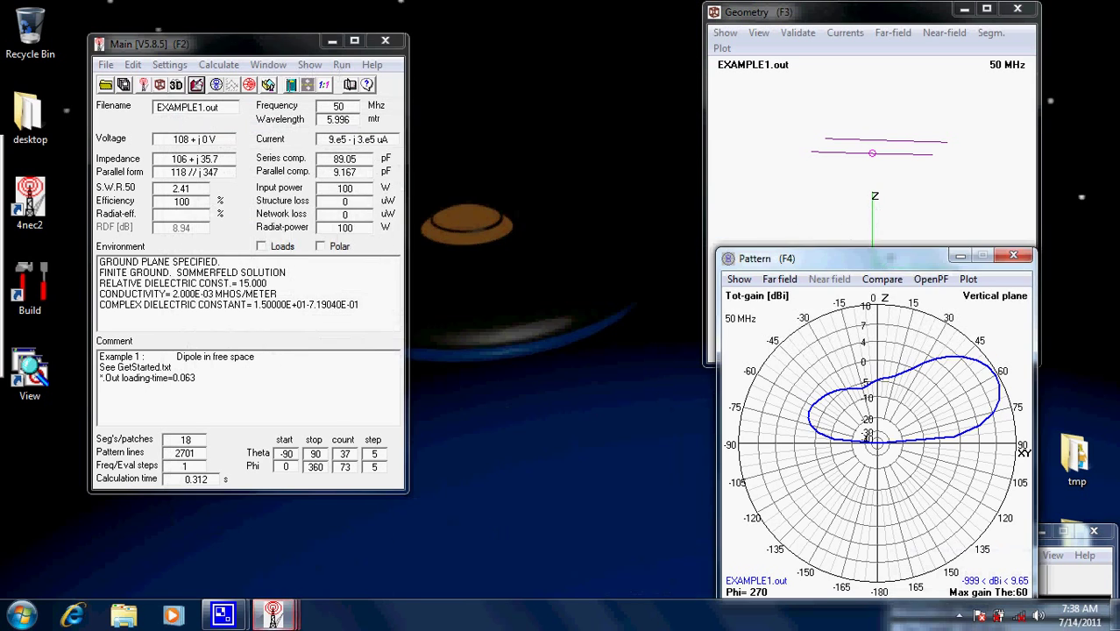
# Step: Generate the original antenna's full far-field pattern at 50 MHz with 5-degree resolution
pyautogui.click(291, 86)
pyautogui.click(355, 240)
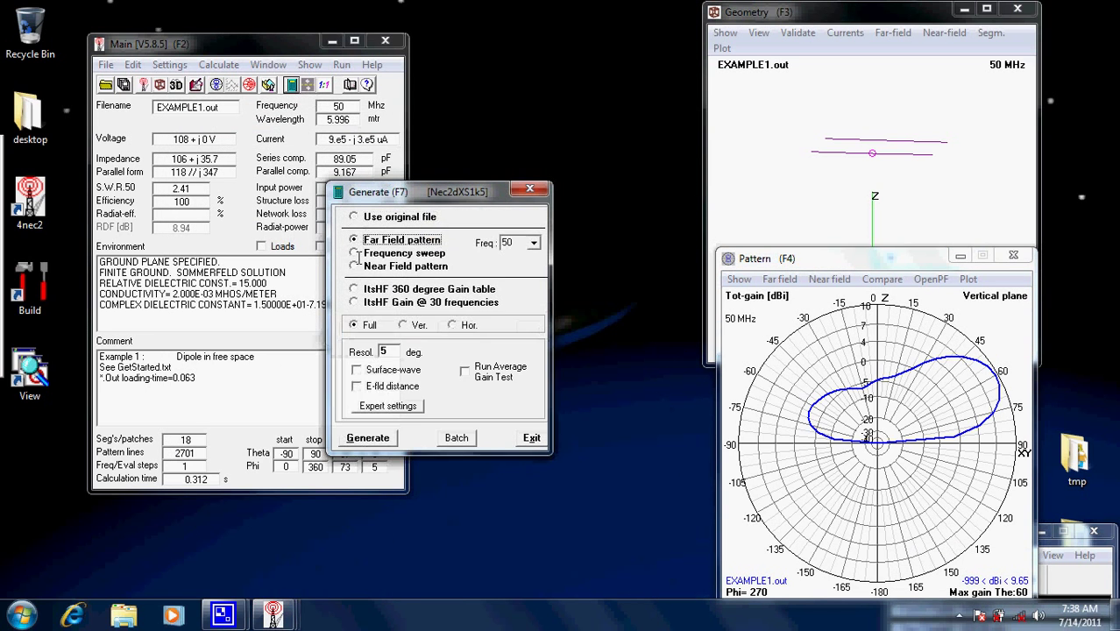
pyautogui.click(375, 433)
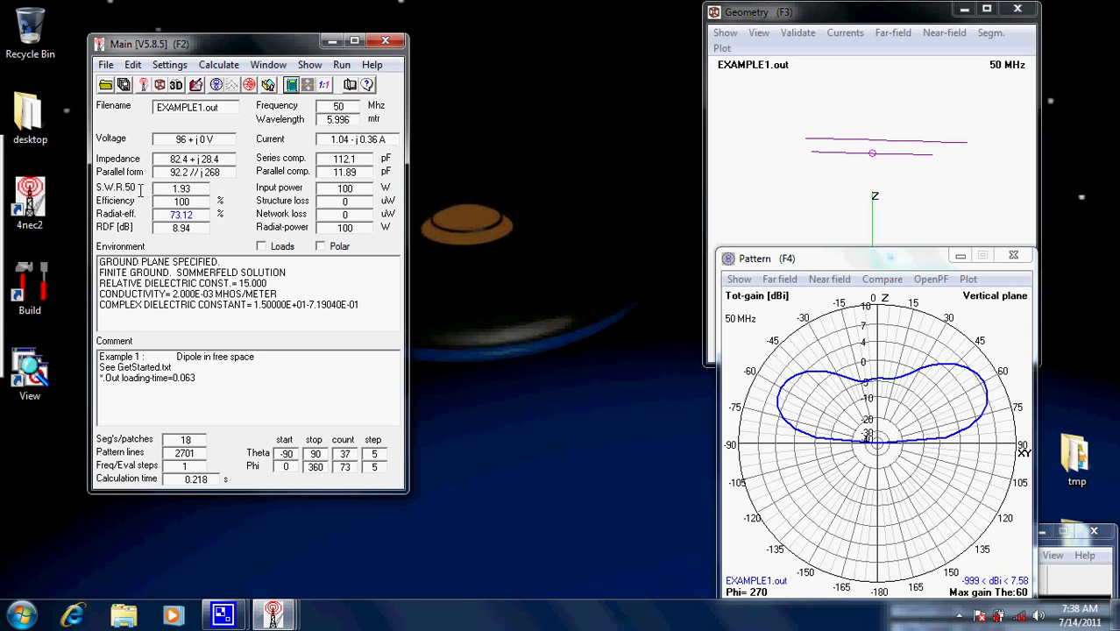
# Step: Open the optimizer with the Optimize function and leave only radlen selected as the variable to modify
pyautogui.click(218, 64)
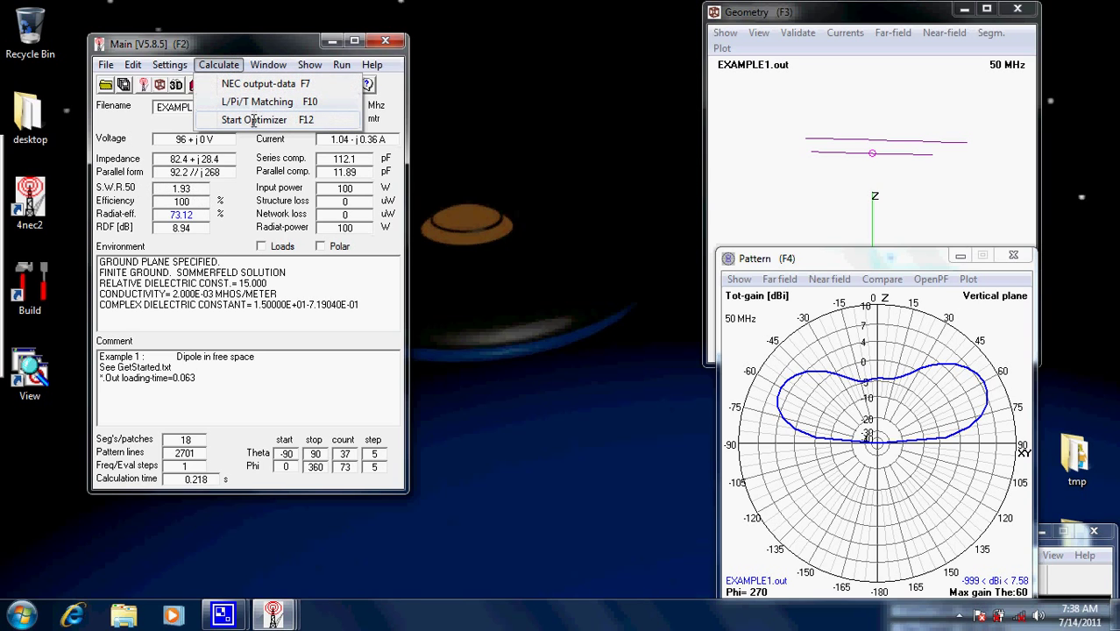
pyautogui.click(253, 119)
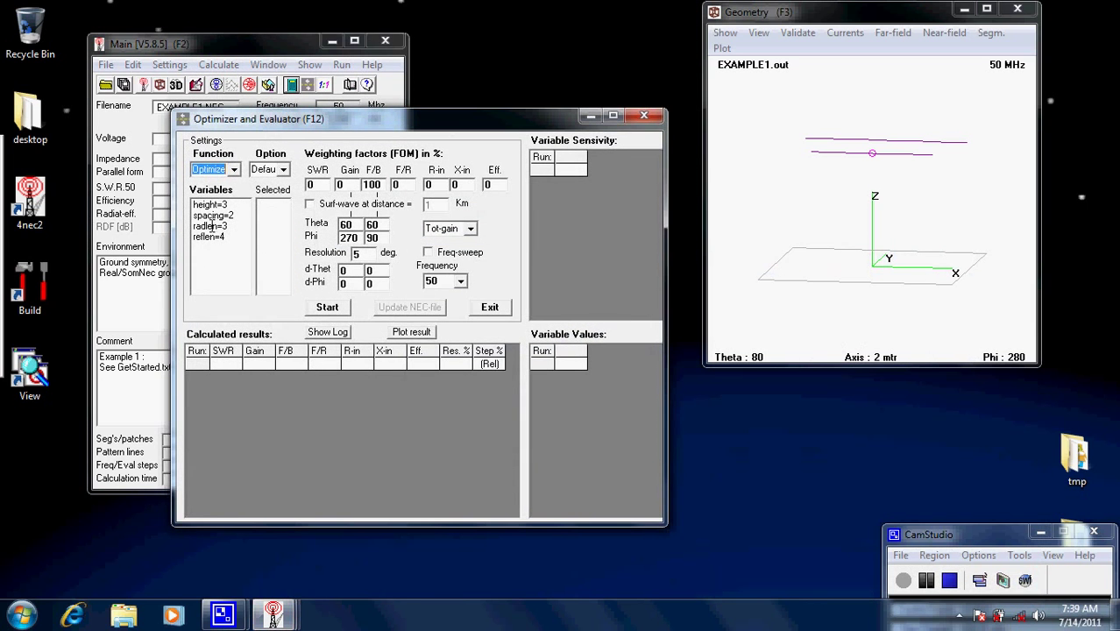
pyautogui.click(211, 225)
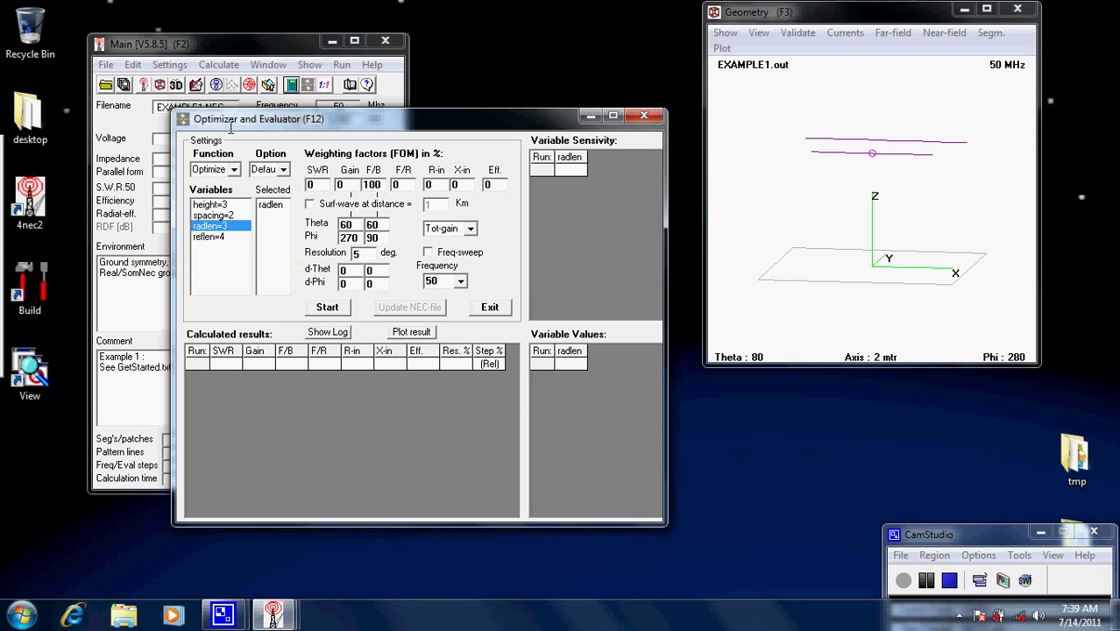
pyautogui.click(233, 169)
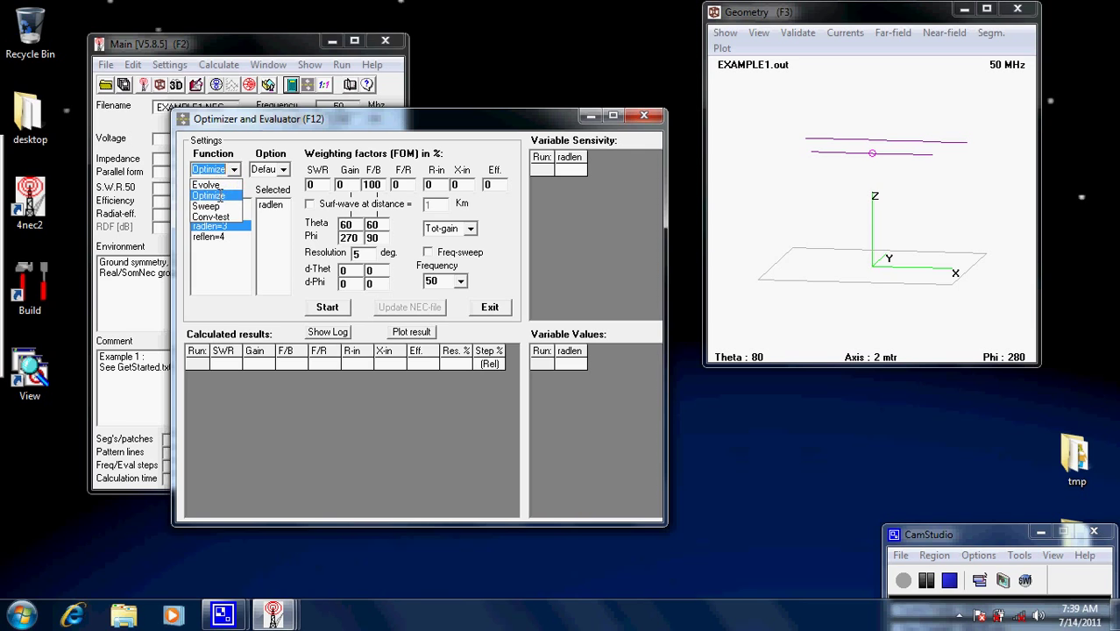
pyautogui.click(226, 195)
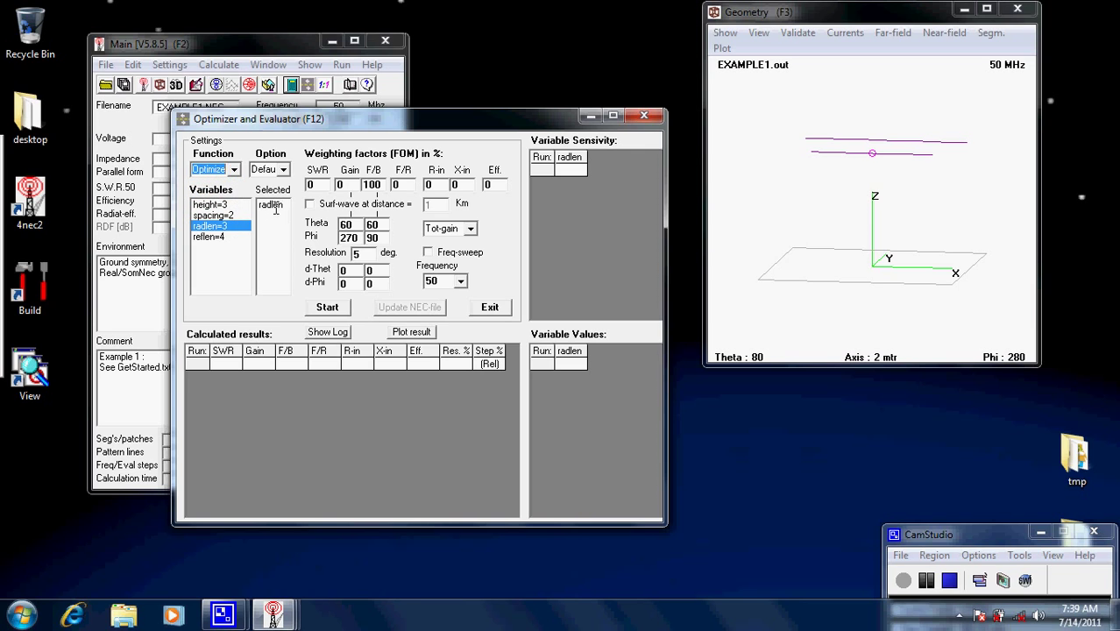
pyautogui.doubleClick(214, 240)
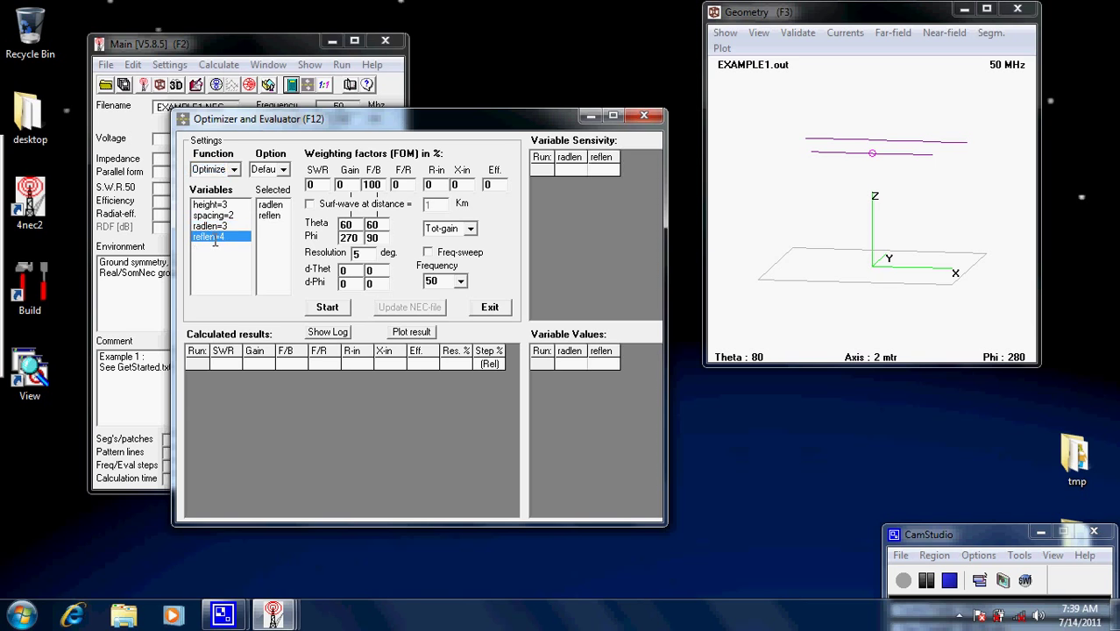
pyautogui.doubleClick(269, 215)
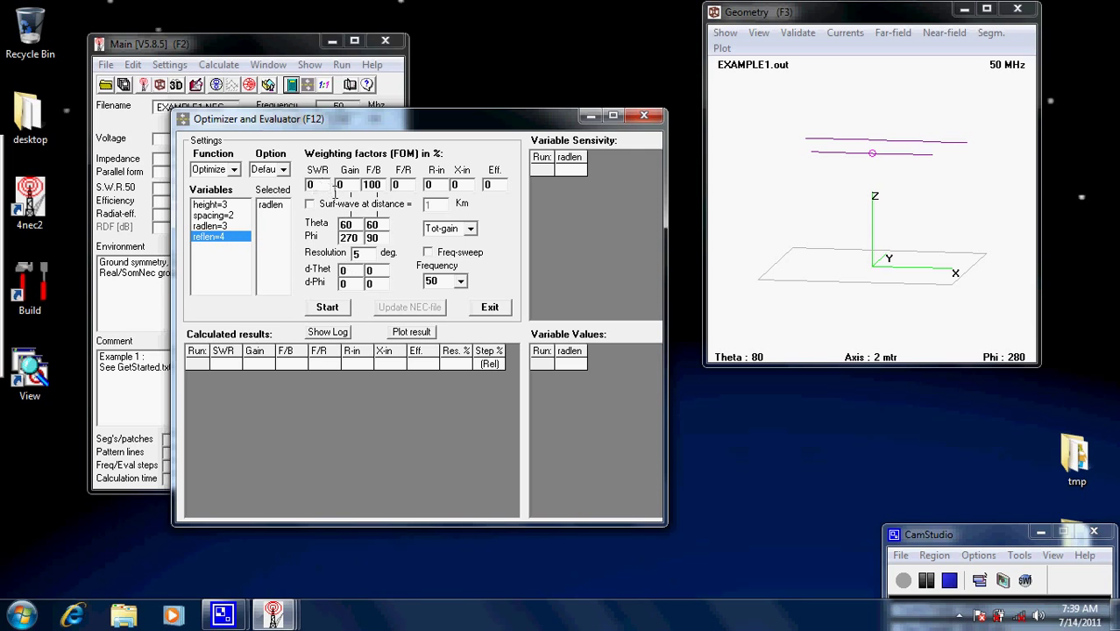
# Step: Optimize radlen with the SWR weighting at 100 and F/B at 0, and resume the optimization for a second pass
pyautogui.doubleClick(376, 185)
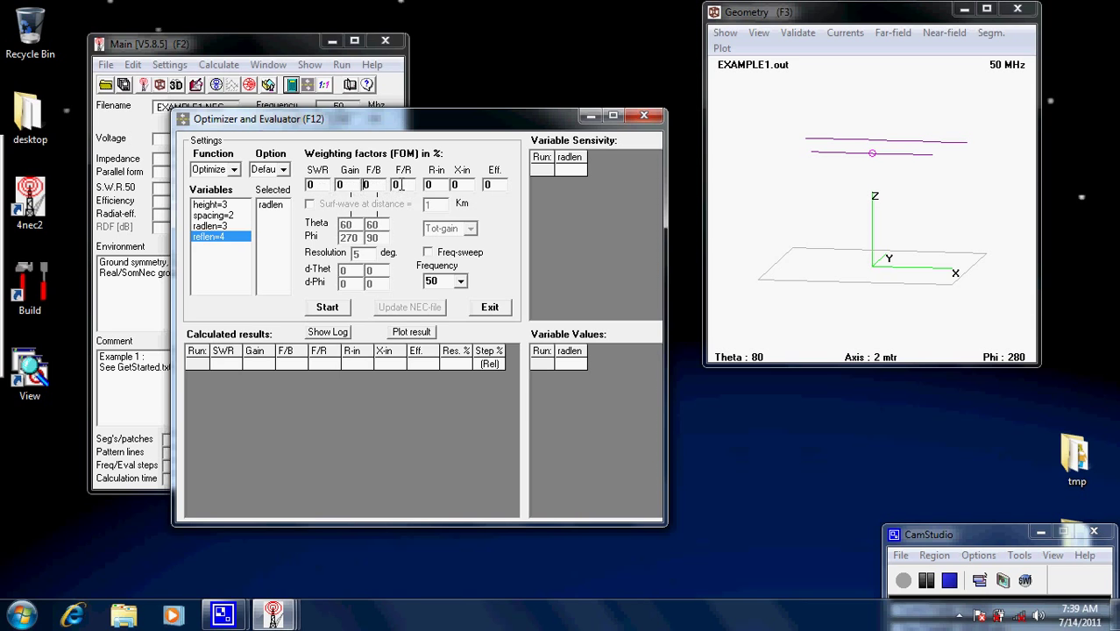
pyautogui.doubleClick(315, 185)
pyautogui.write('100')
pyautogui.click(319, 306)
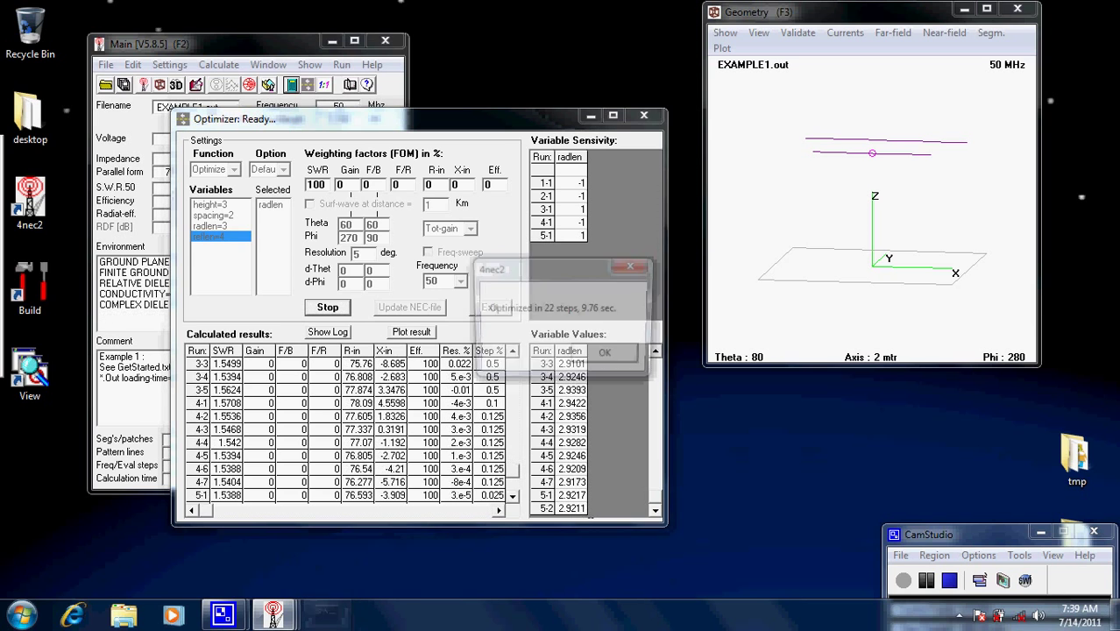
pyautogui.click(617, 358)
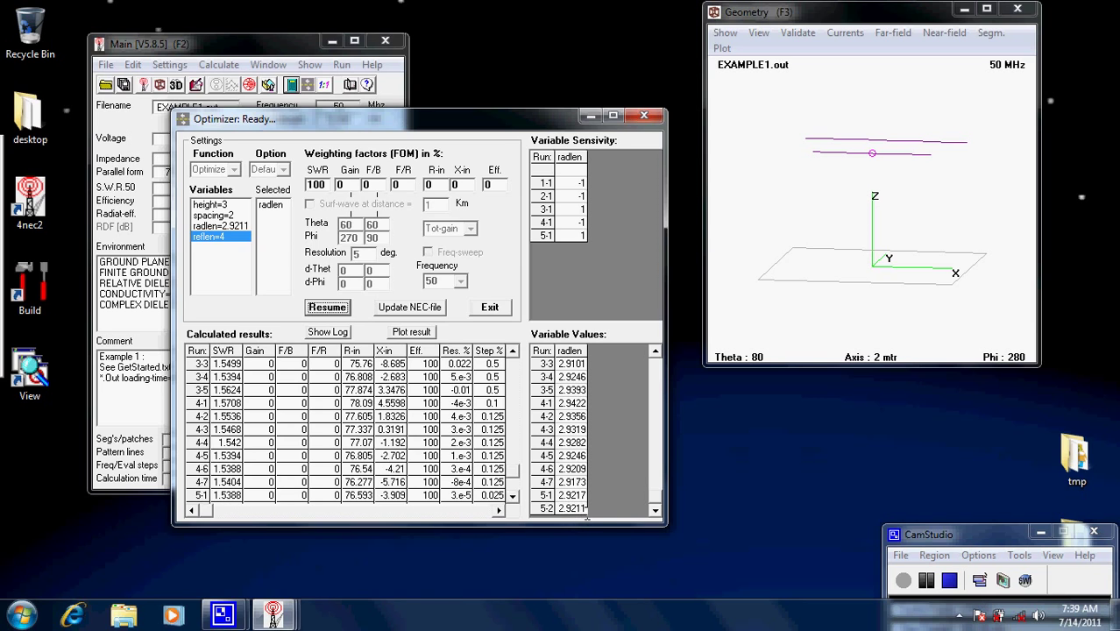
pyautogui.click(327, 306)
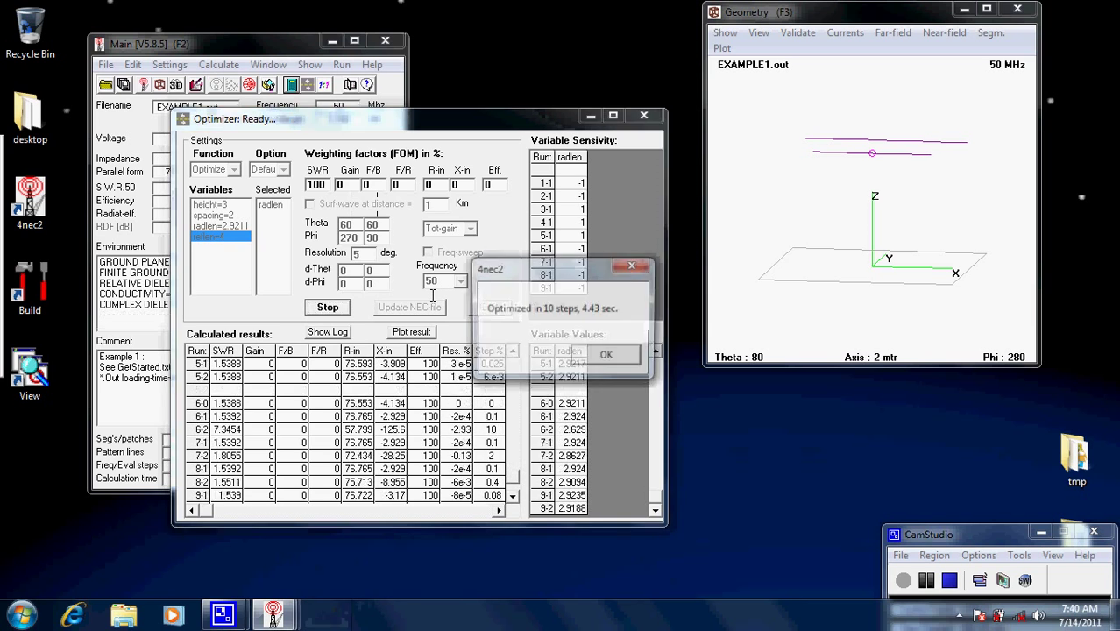
pyautogui.click(605, 355)
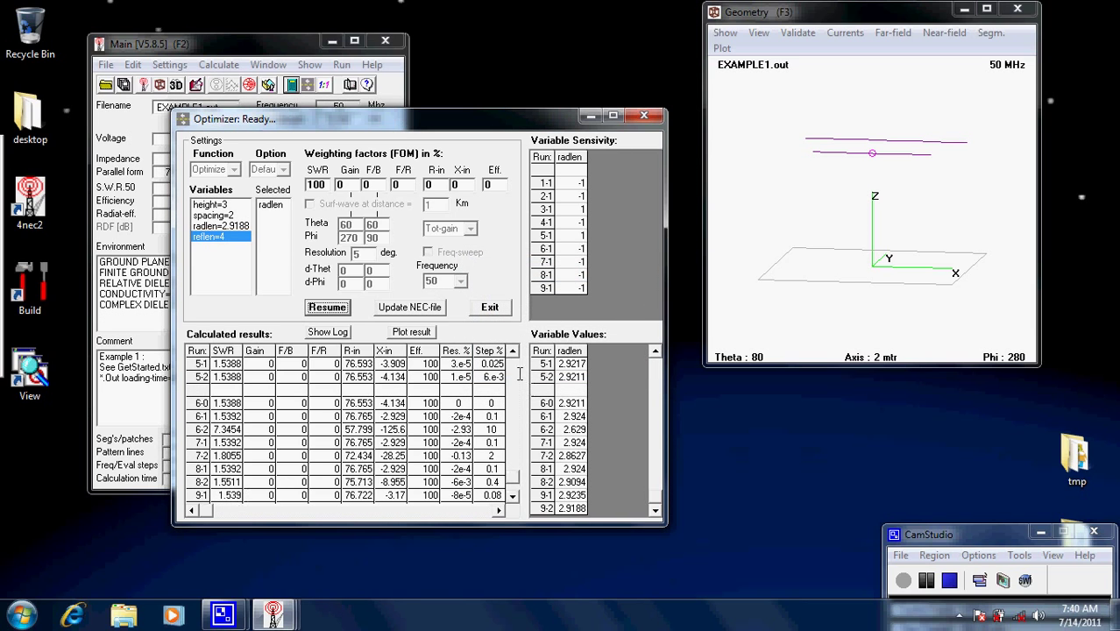
# Step: Save the optimized radlen to the NEC file, overwriting EXAMPLE1.NEC, and close the optimizer
pyautogui.click(403, 307)
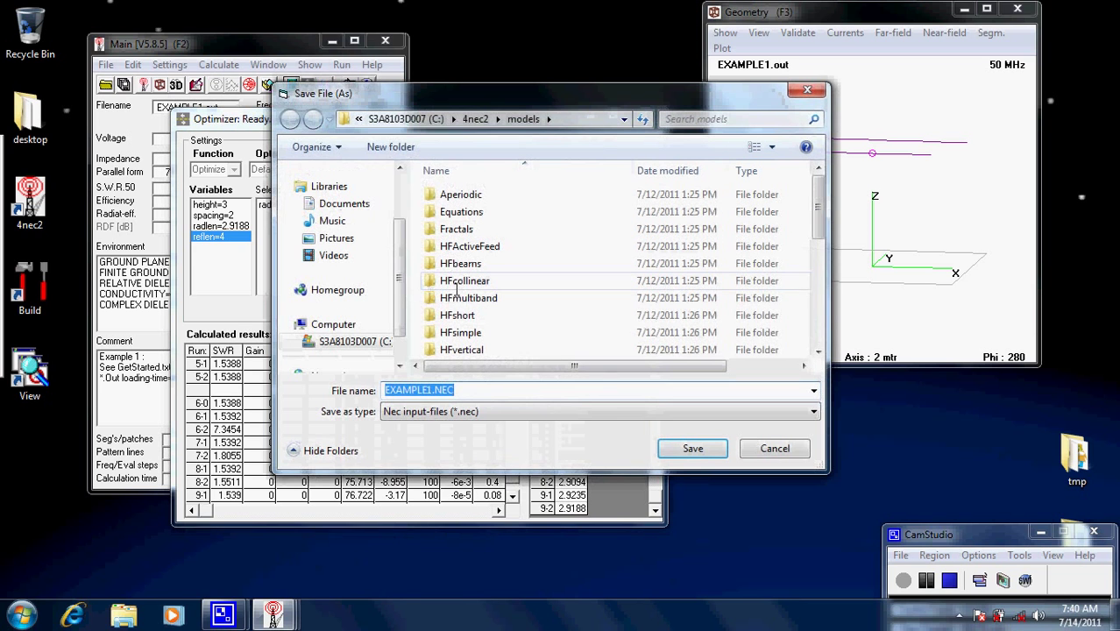
pyautogui.click(671, 448)
pyautogui.click(609, 314)
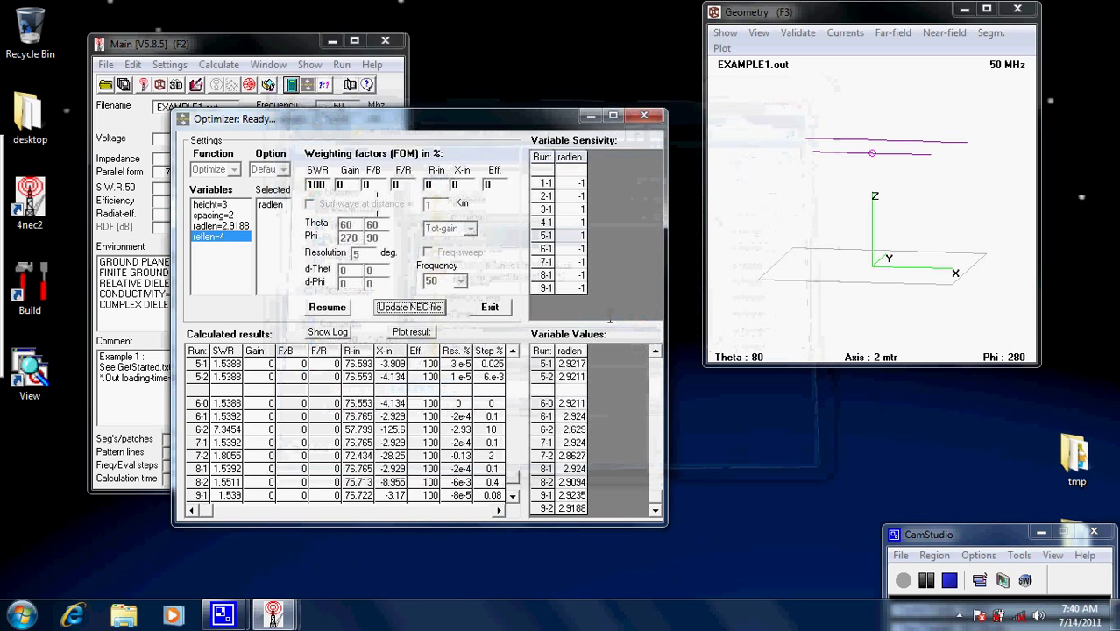
pyautogui.click(643, 115)
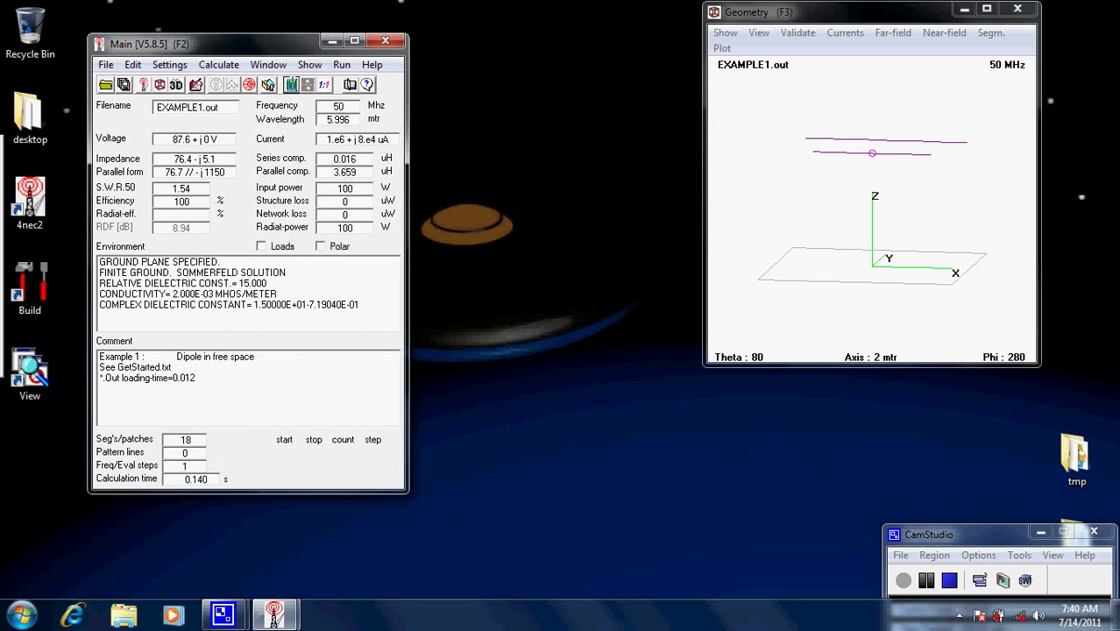
# Step: Generate the updated antenna's full far-field pattern at 50 MHz with 5-degree resolution
pyautogui.click(291, 84)
pyautogui.click(373, 241)
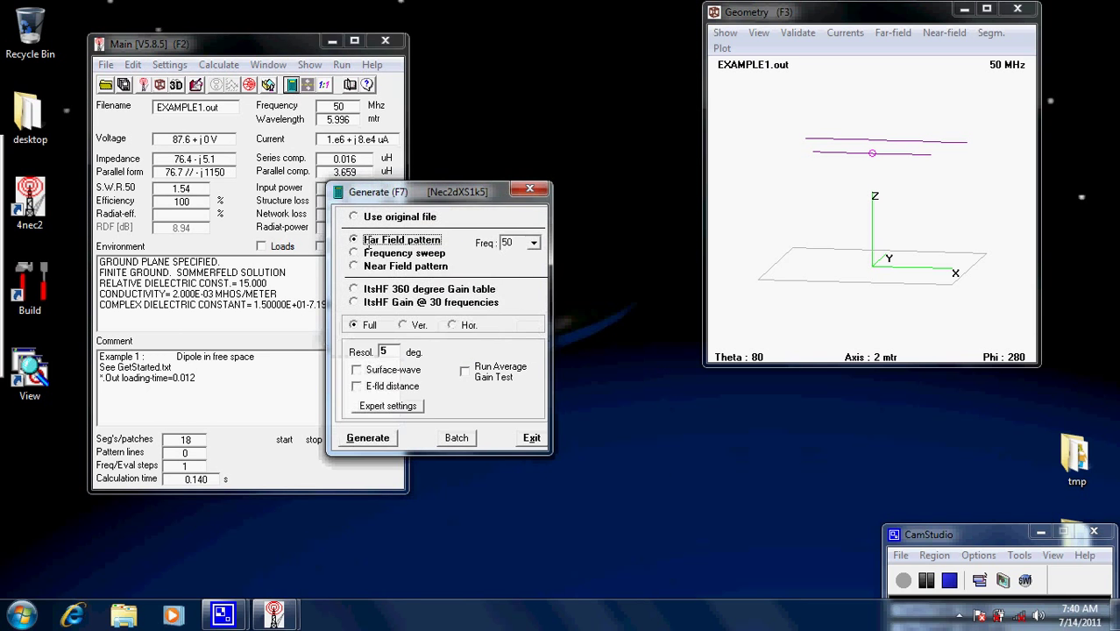
pyautogui.click(370, 435)
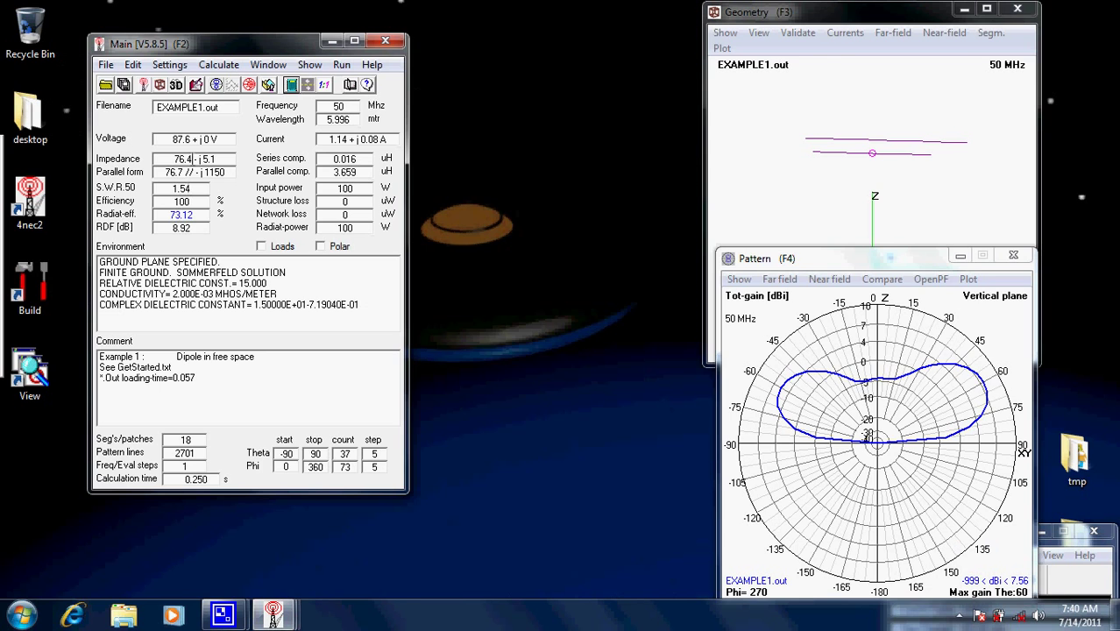
# Step: Check the saved symbol values of EXAMPLE1.NEC in the editor and close it without changes
pyautogui.click(196, 84)
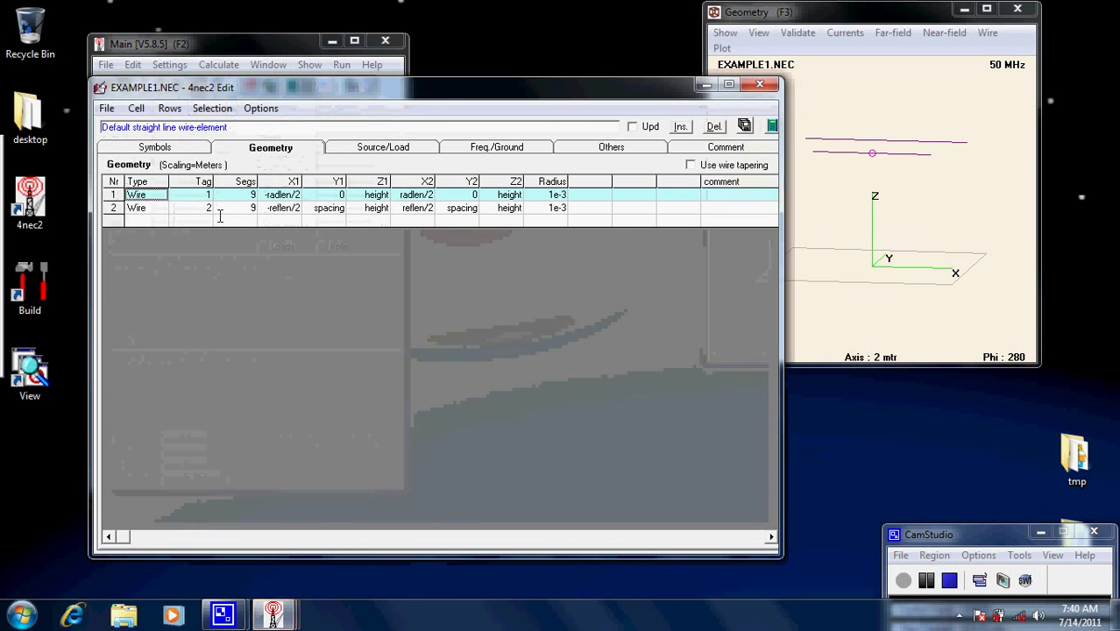
pyautogui.click(180, 150)
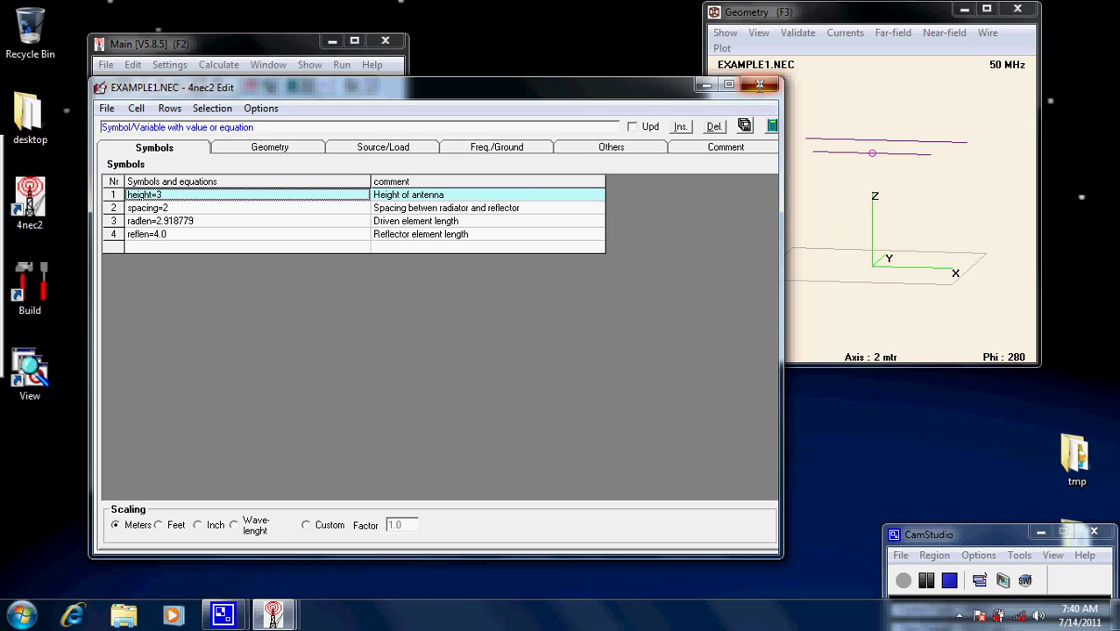
pyautogui.click(759, 84)
# Step: Optimize only the reflector length reflen with the SWR weighting at 0 and F/B at 100
pyautogui.click(219, 65)
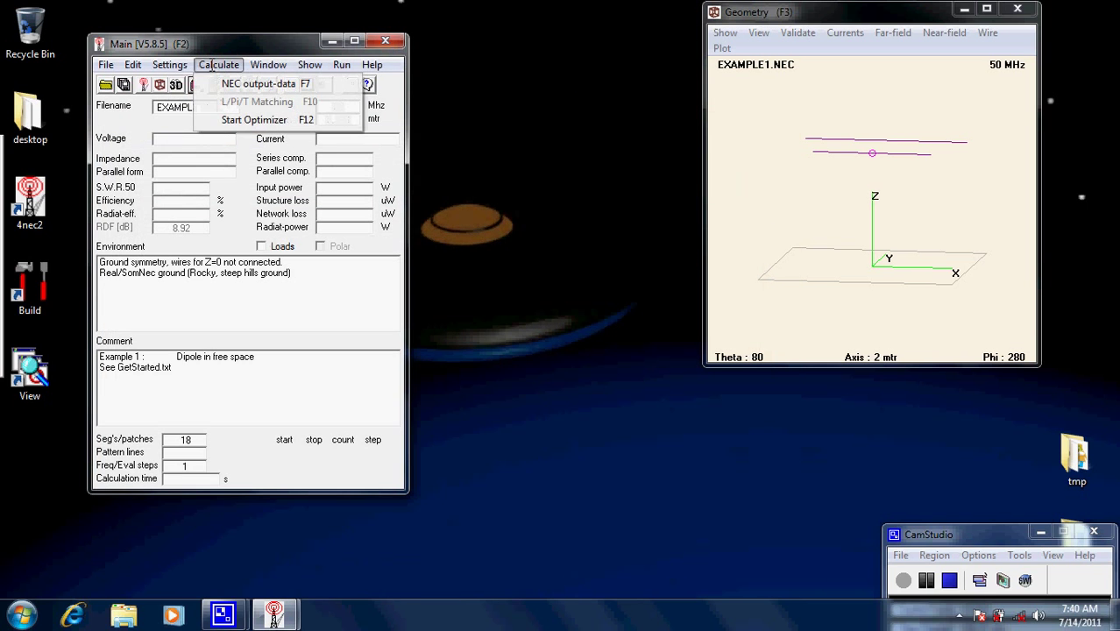
pyautogui.click(241, 120)
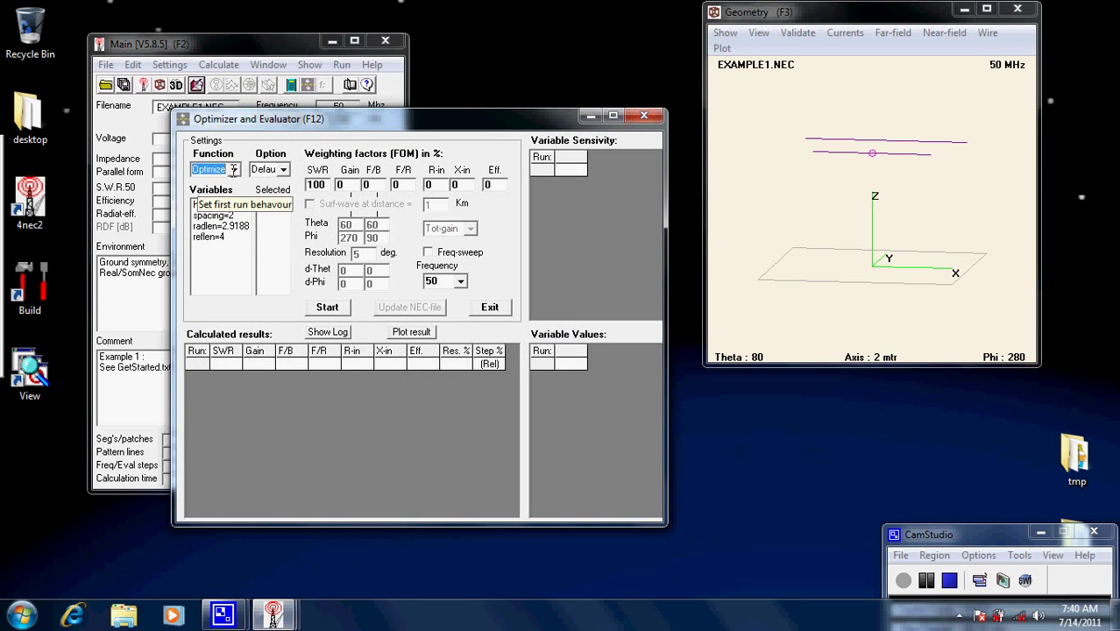
pyautogui.click(213, 237)
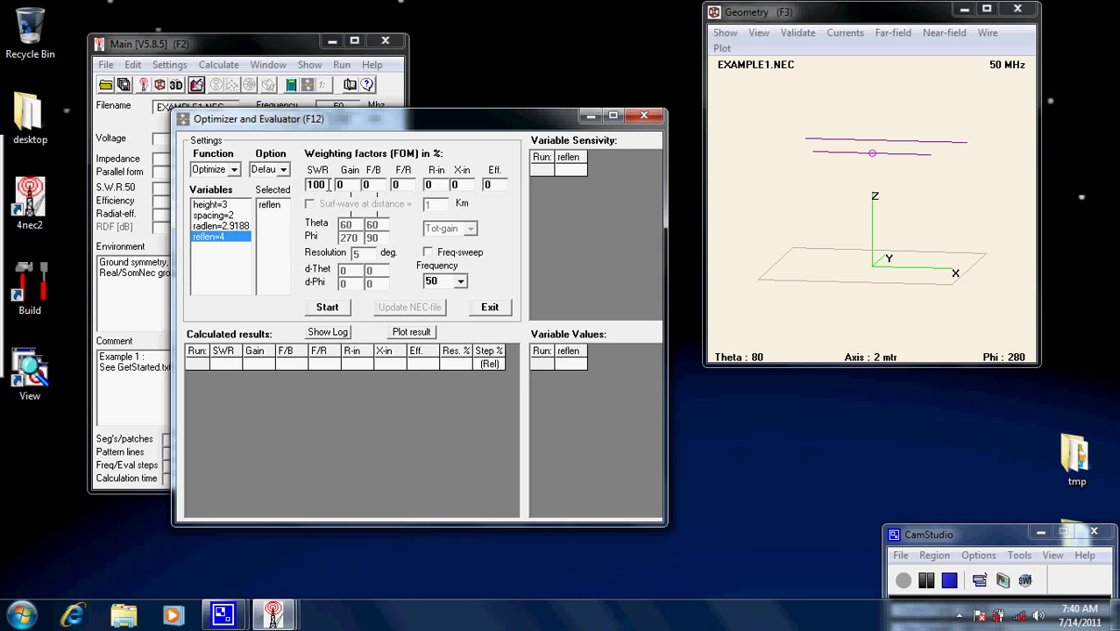
pyautogui.click(329, 185)
pyautogui.click(377, 184)
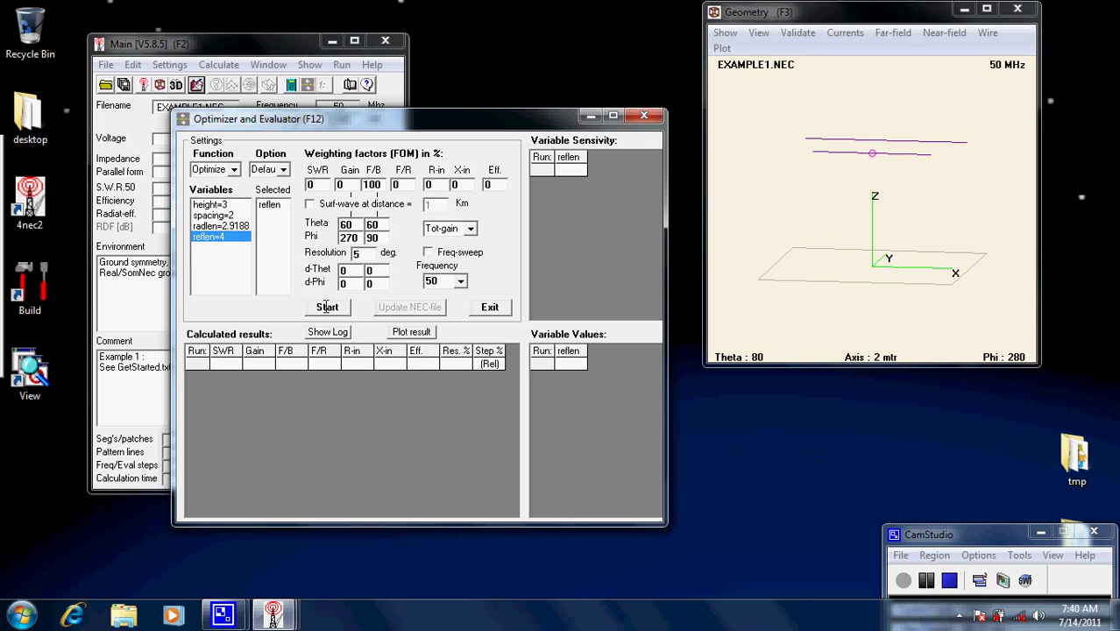
pyautogui.click(326, 307)
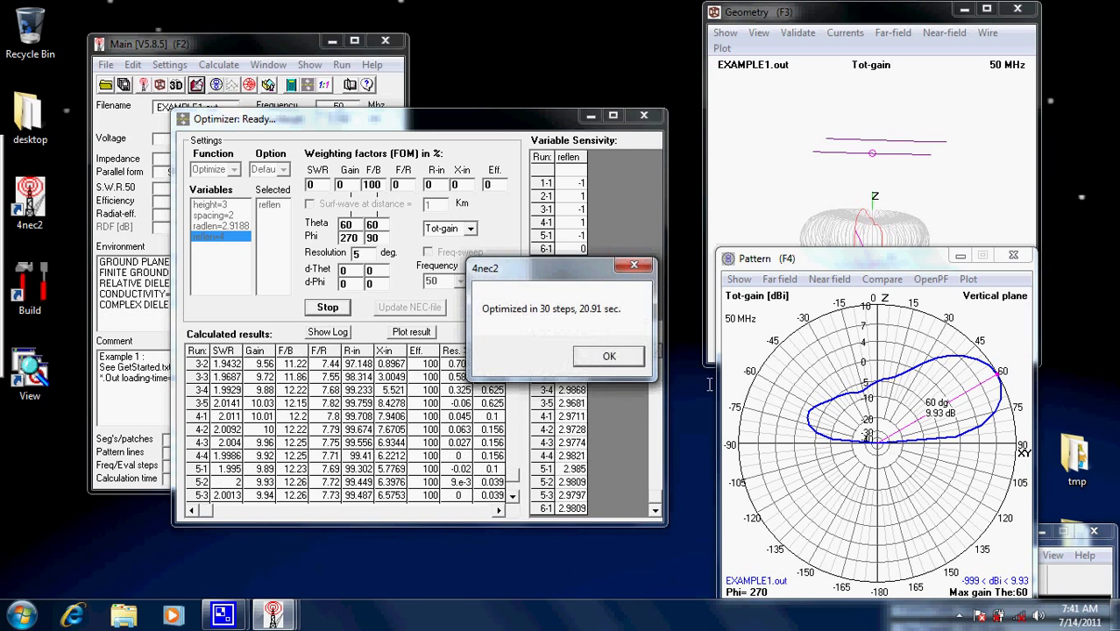
pyautogui.click(613, 358)
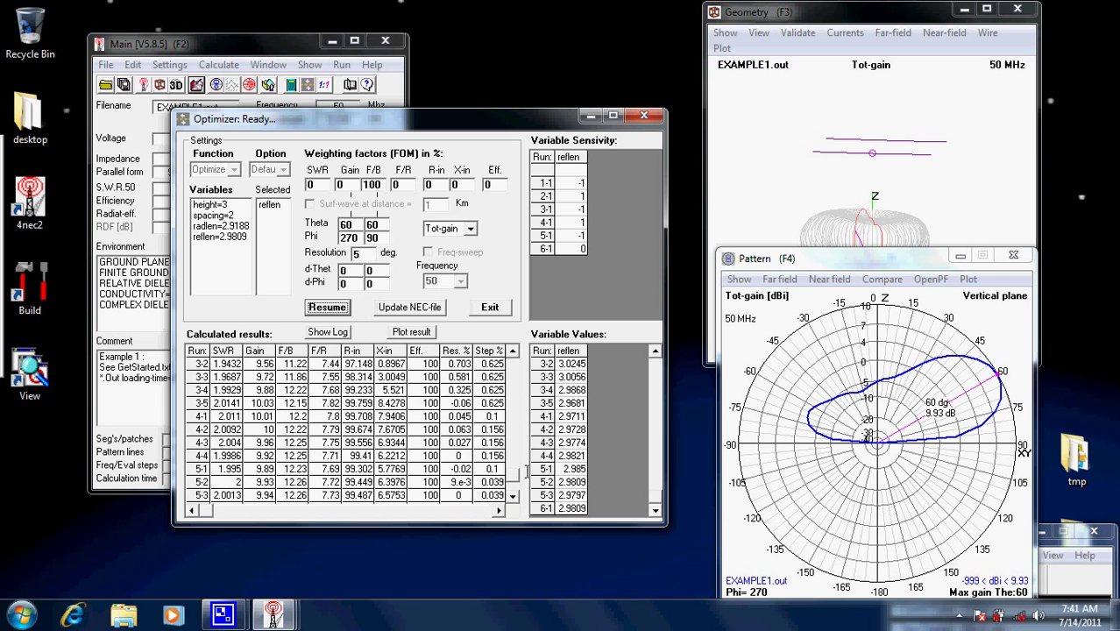
# Step: Save the optimized reflen to the NEC file, overwriting EXAMPLE1.NEC, and close the optimizer
pyautogui.click(416, 306)
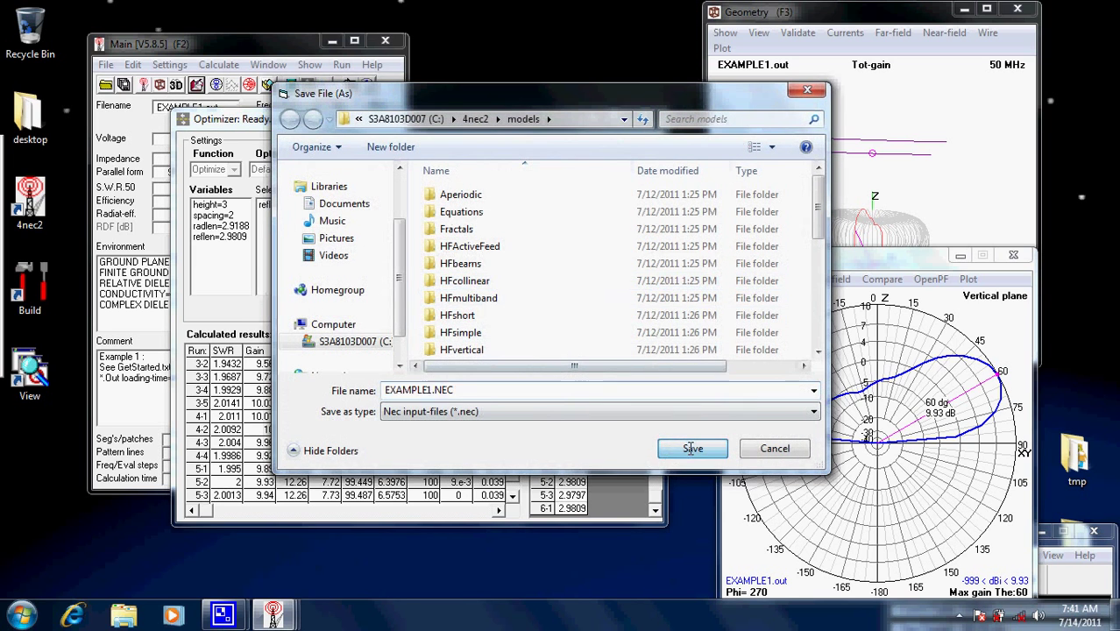
pyautogui.click(692, 449)
pyautogui.click(619, 311)
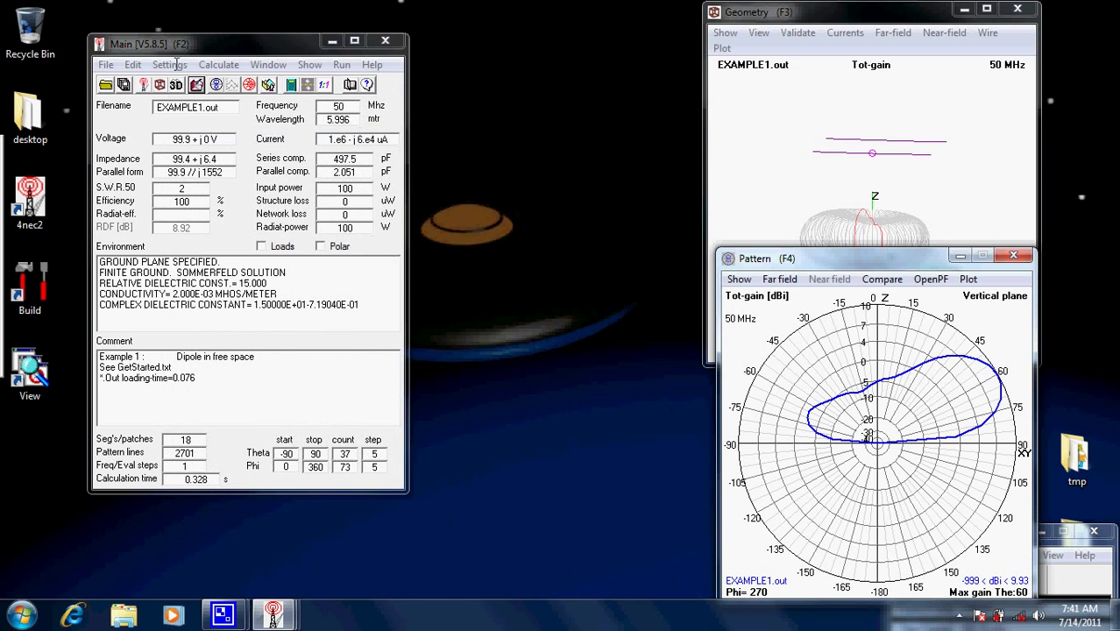
# Step: Set up another optimization of both reflen and radlen with the SWR and F/B weightings each at 100
pyautogui.click(218, 65)
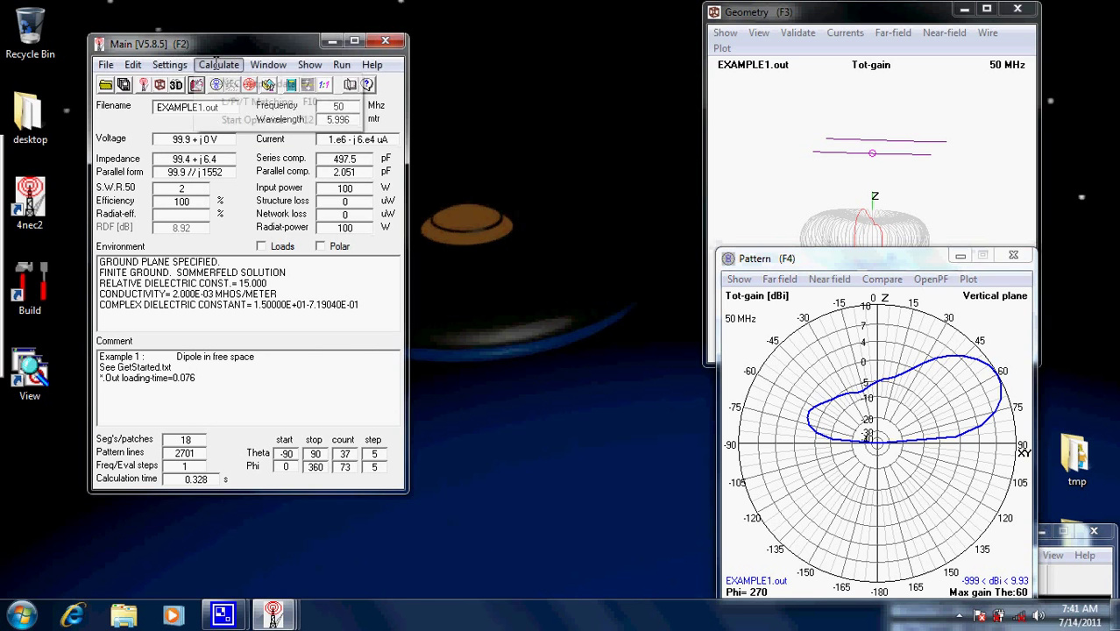
pyautogui.click(280, 121)
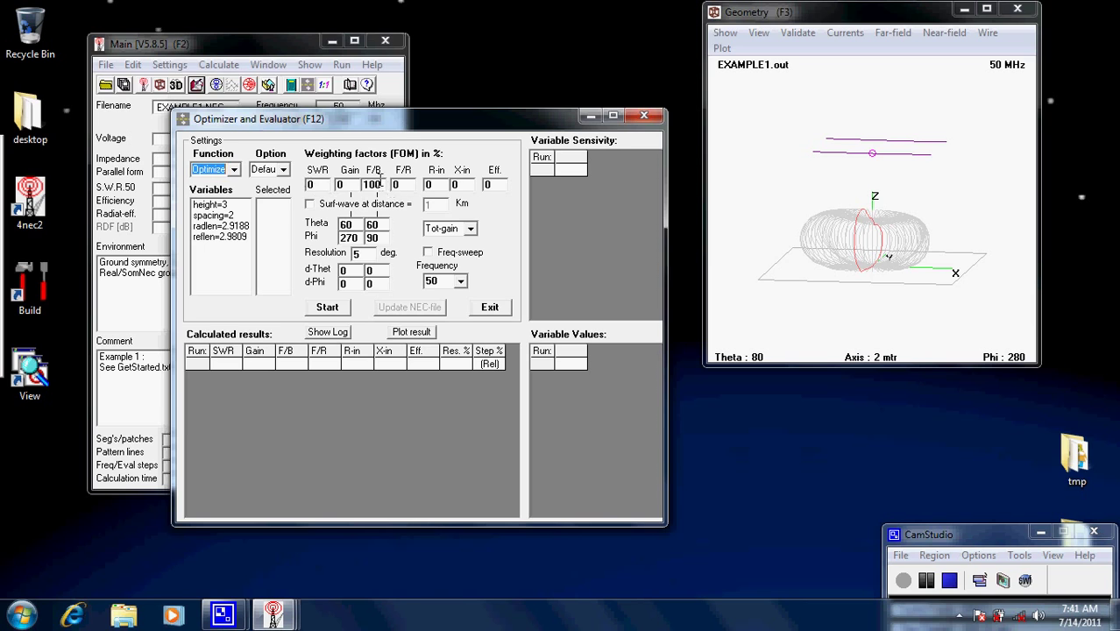
pyautogui.doubleClick(321, 184)
pyautogui.write('100')
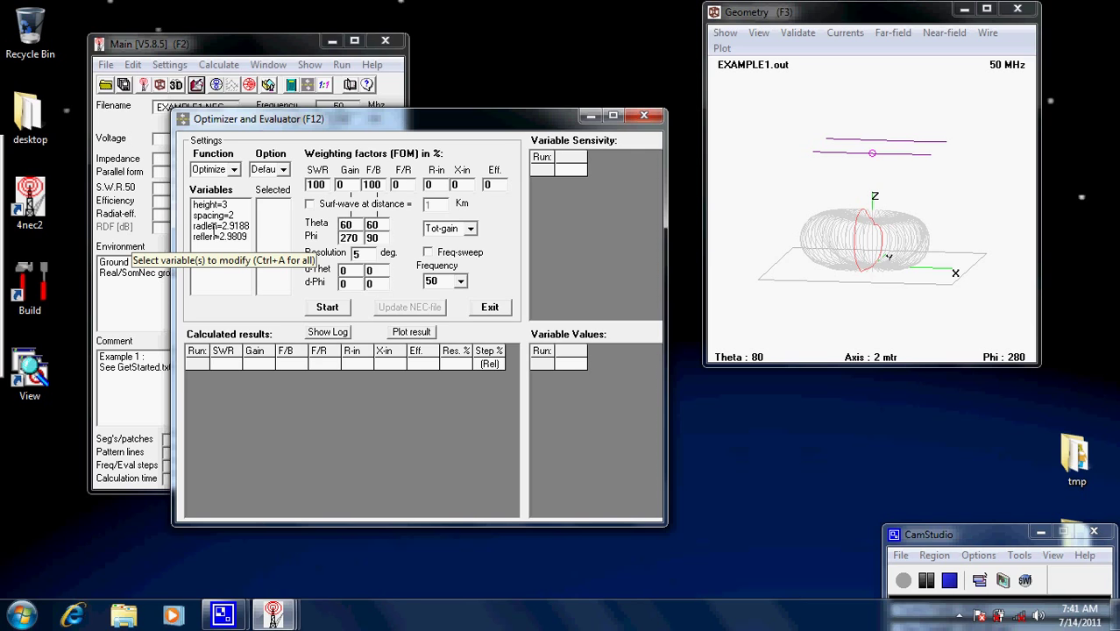
pyautogui.click(217, 238)
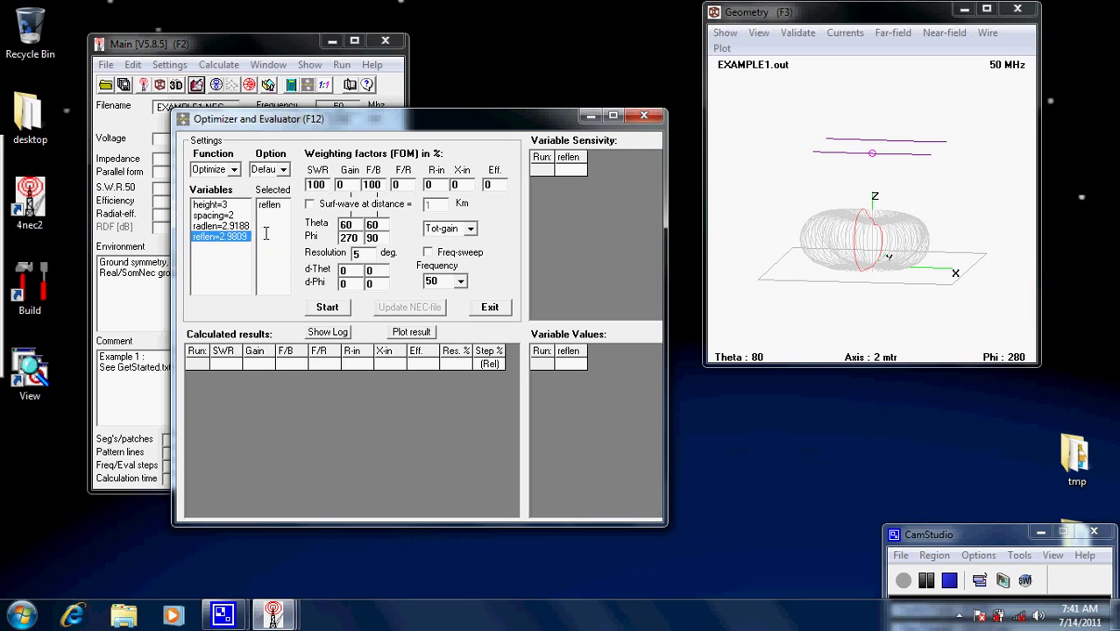
pyautogui.click(215, 226)
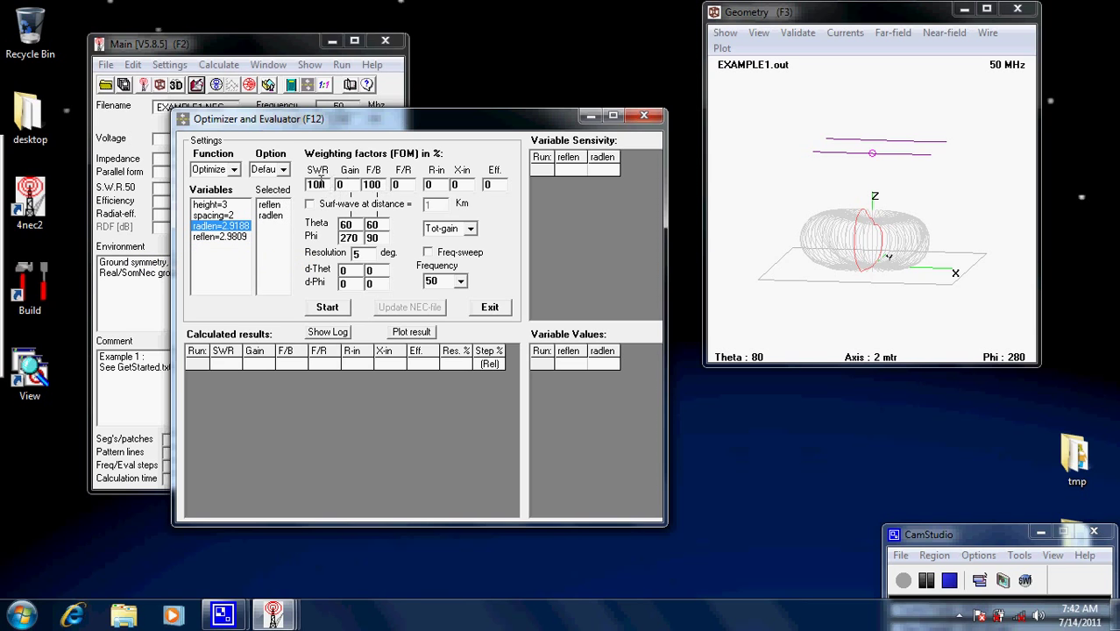
# Step: Run the combined SWR and F/B optimization and close the optimizer without updating the NEC file
pyautogui.click(337, 308)
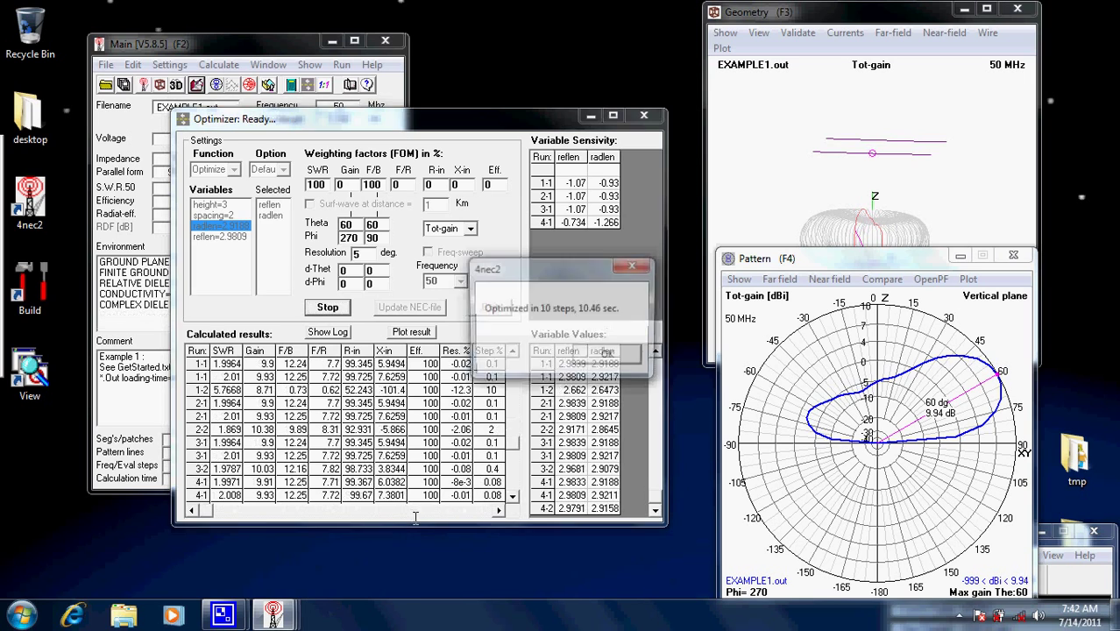
pyautogui.click(606, 354)
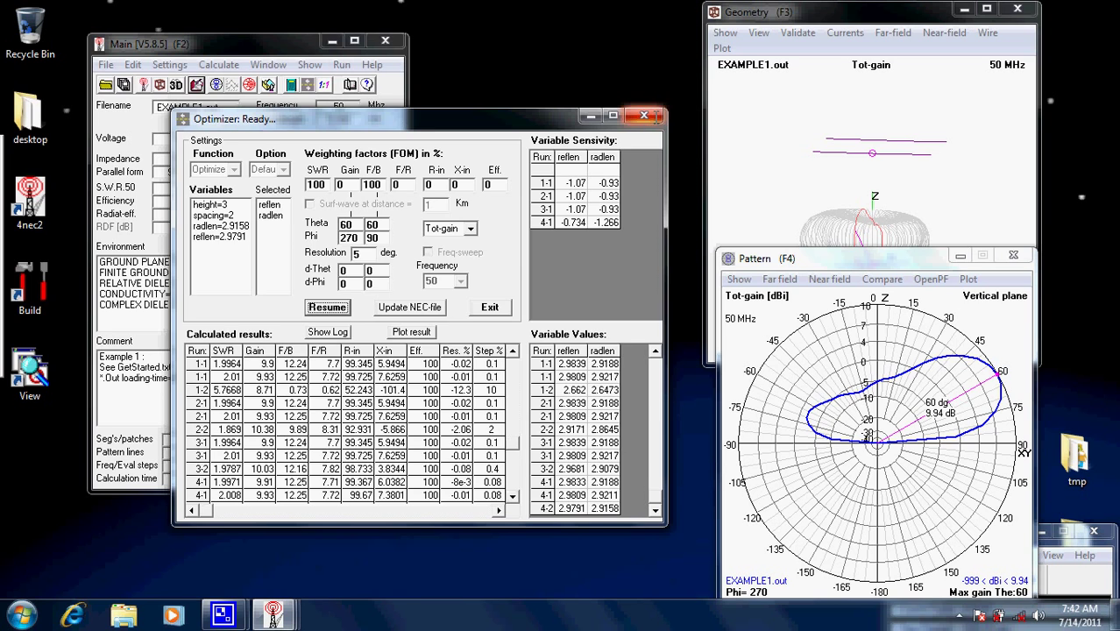
pyautogui.click(644, 115)
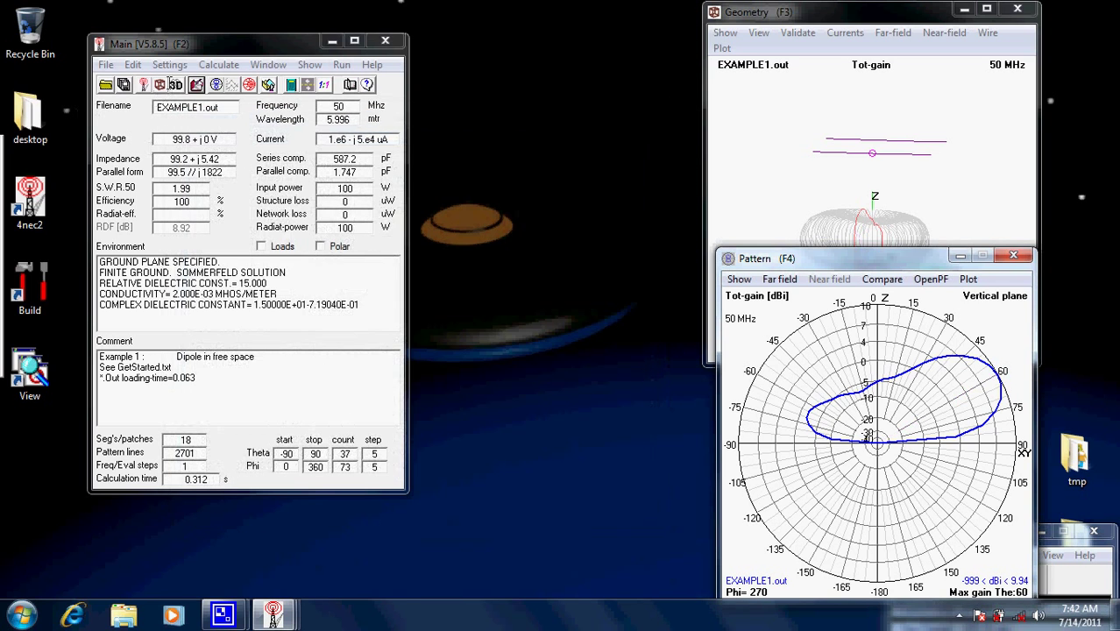
# Step: Run an optimization of reflen, radlen and spacing together with the SWR and F/B weightings at 100
pyautogui.click(219, 65)
pyautogui.click(263, 117)
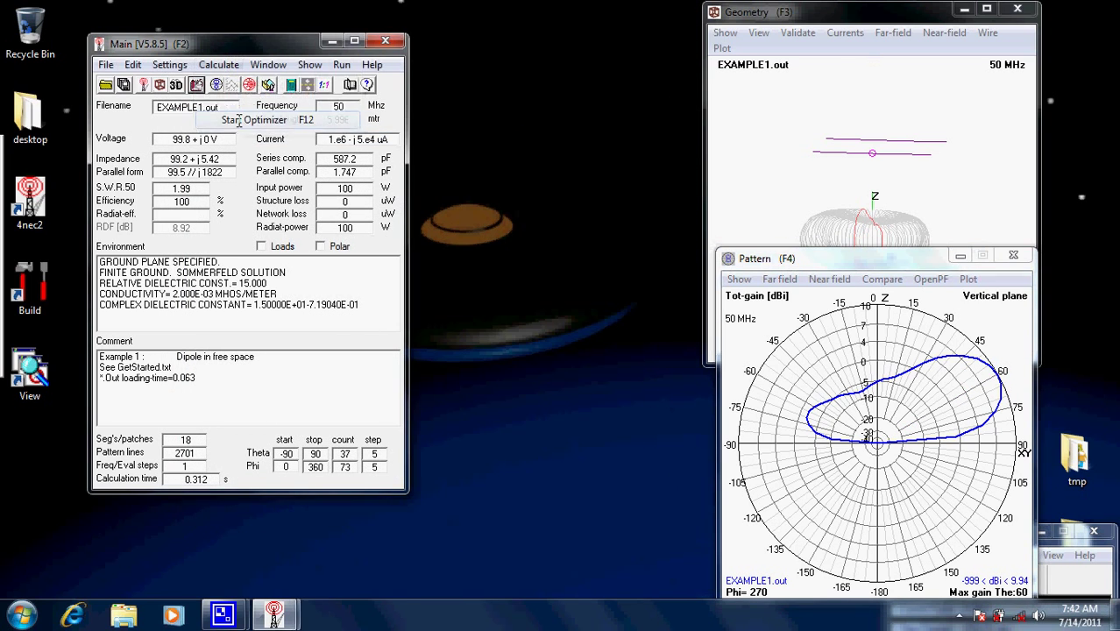
pyautogui.doubleClick(219, 237)
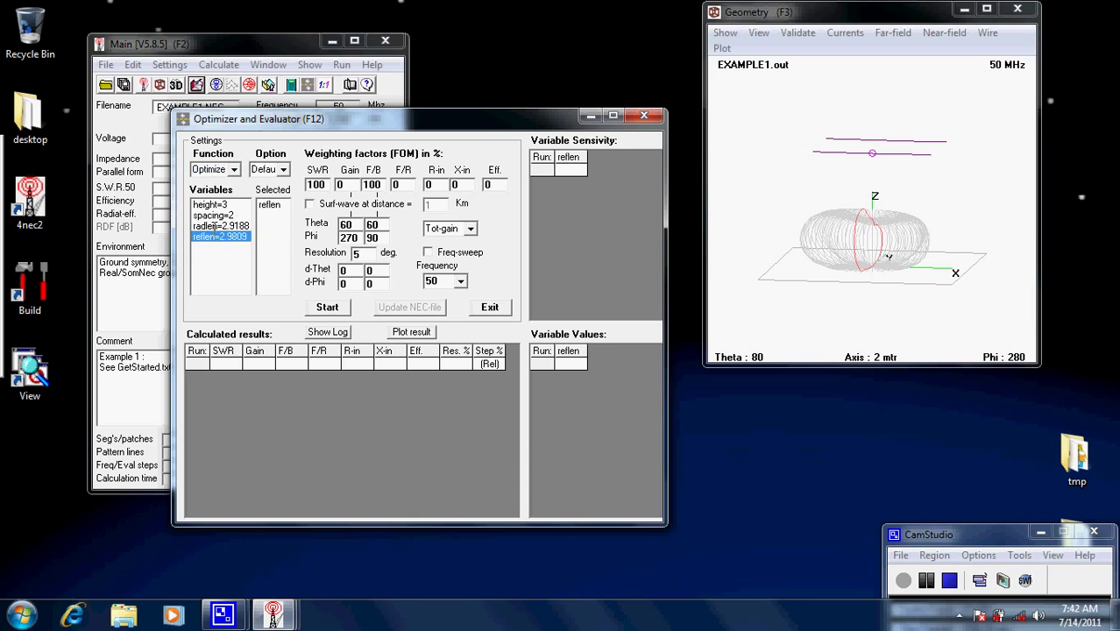
pyautogui.doubleClick(217, 226)
pyautogui.doubleClick(214, 215)
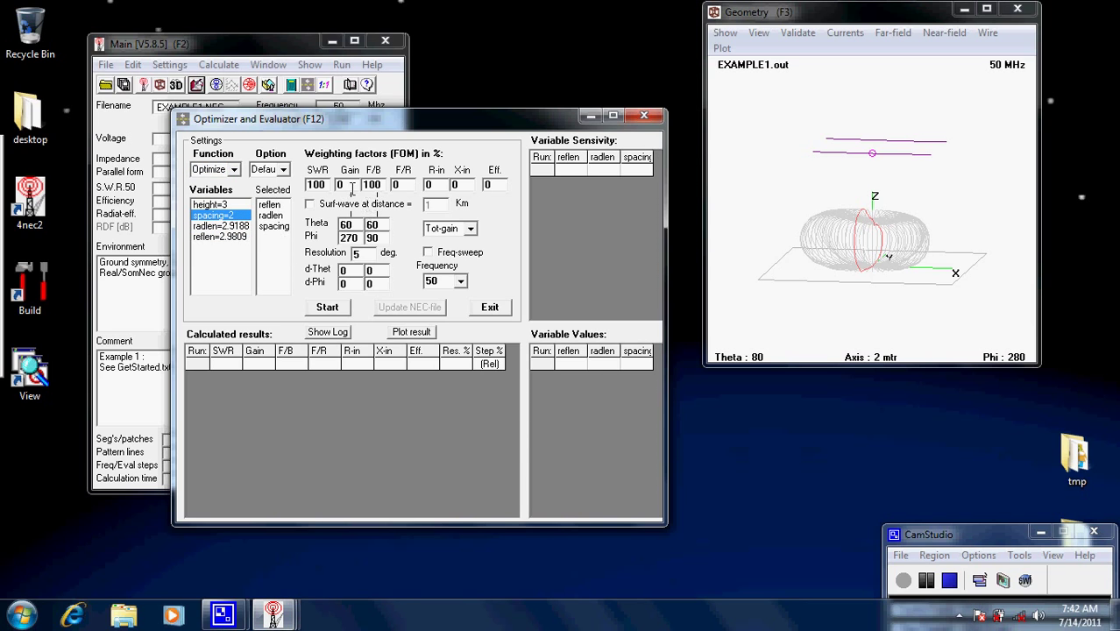
pyautogui.click(327, 307)
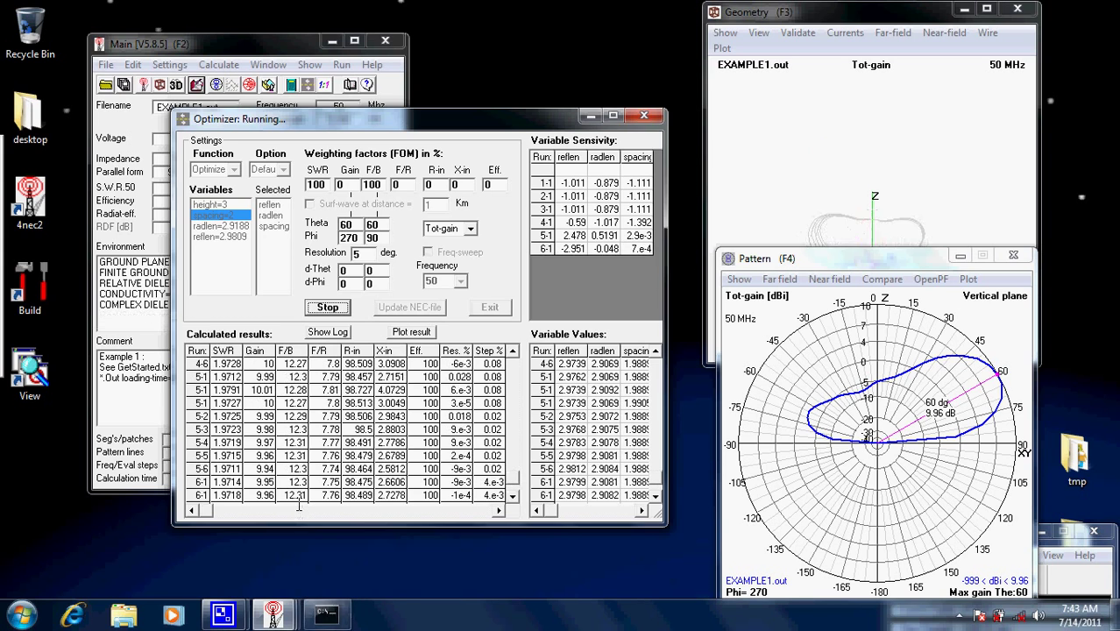
pyautogui.click(592, 354)
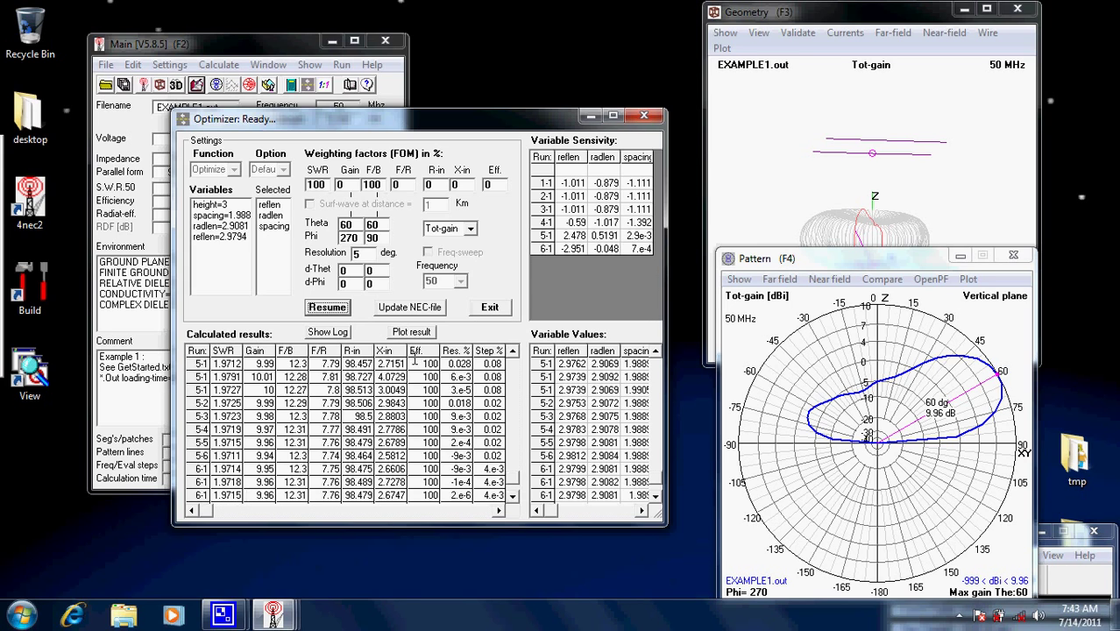
# Step: Save the optimized reflen, radlen and spacing to the NEC file, overwriting EXAMPLE1.NEC, and close the optimizer
pyautogui.click(412, 308)
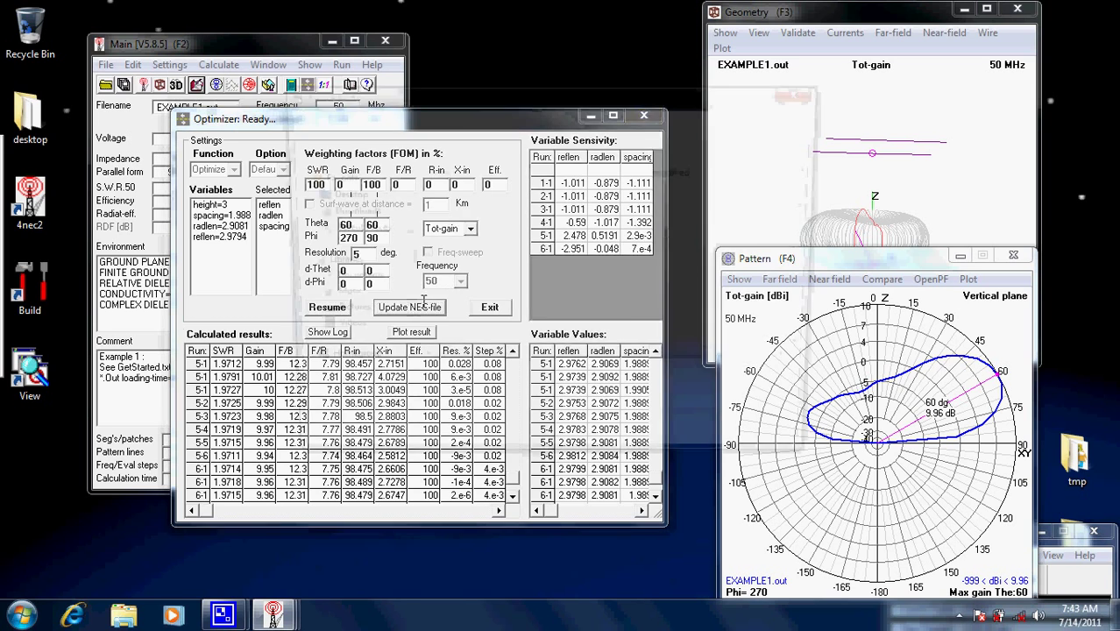
pyautogui.click(708, 448)
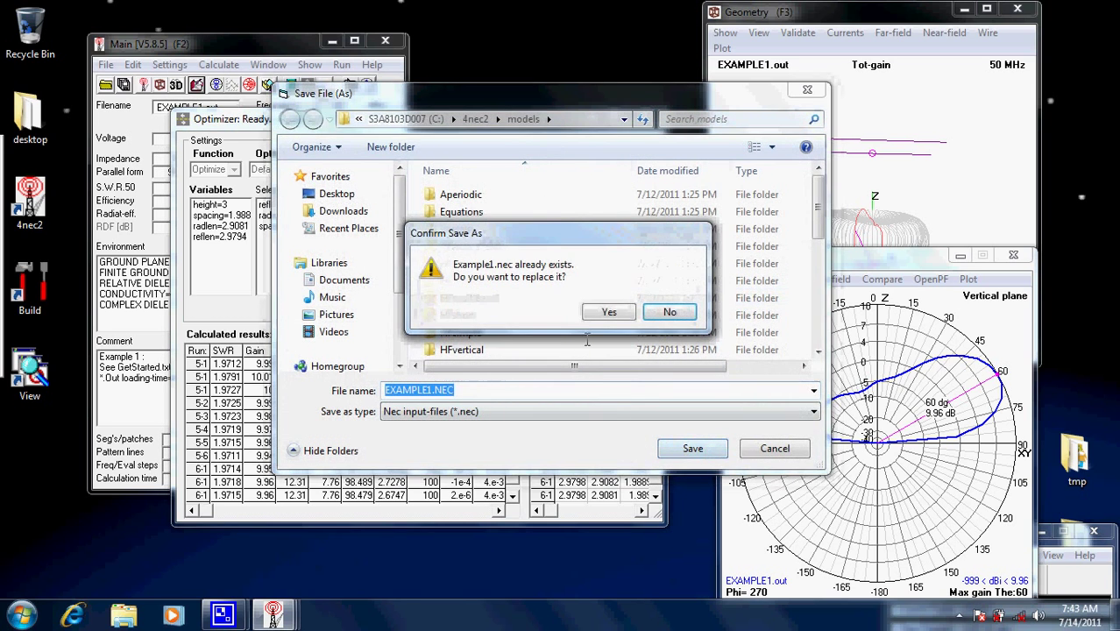
pyautogui.click(603, 312)
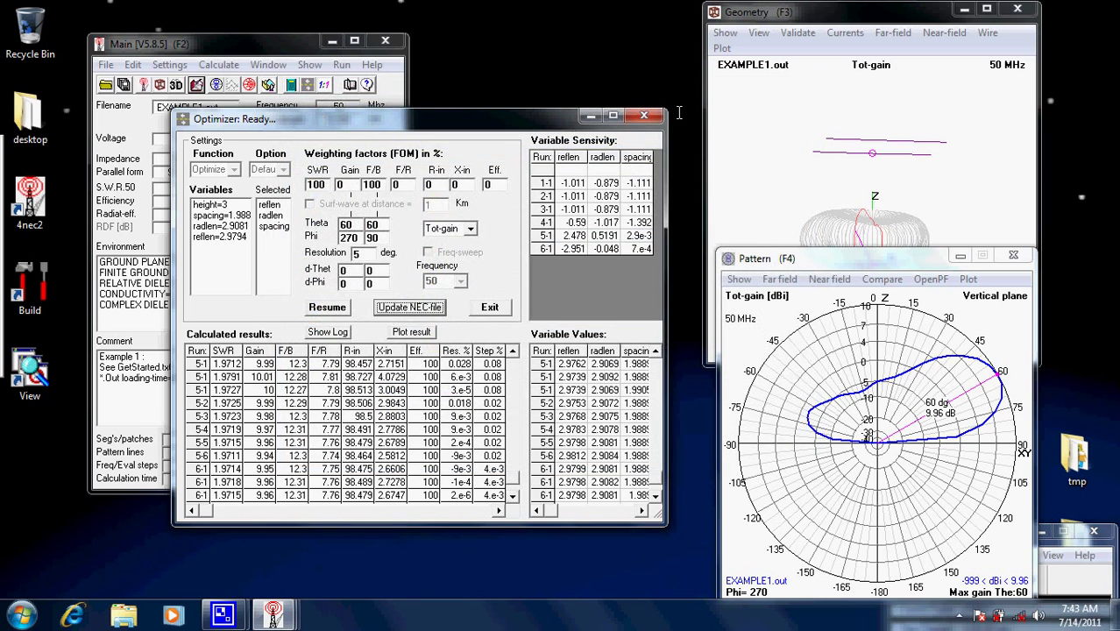
pyautogui.click(644, 115)
pyautogui.click(221, 65)
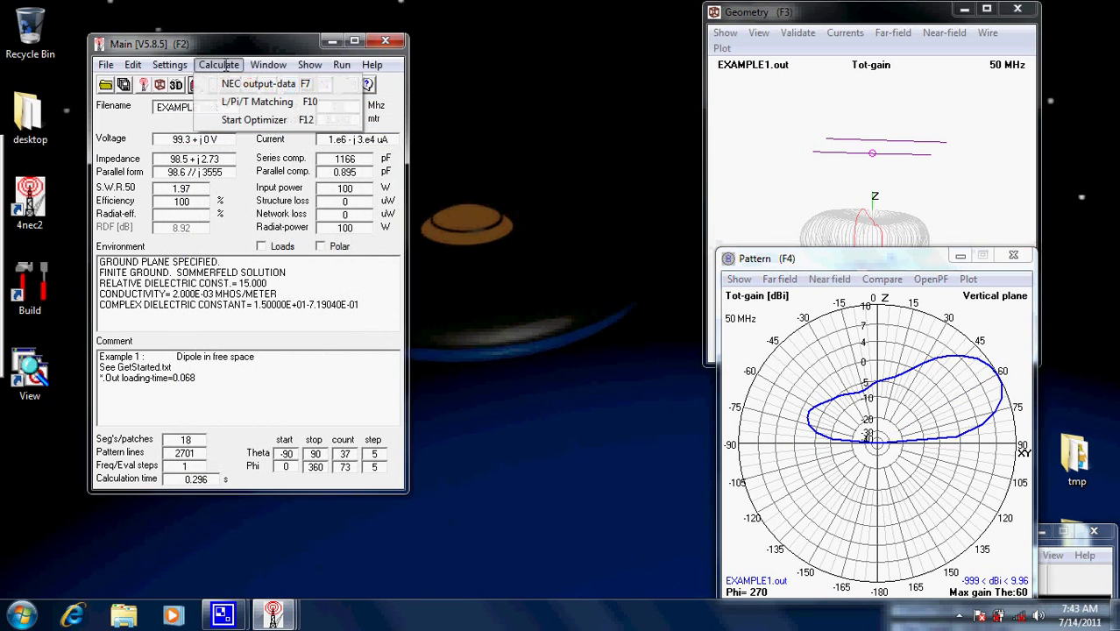
pyautogui.click(248, 101)
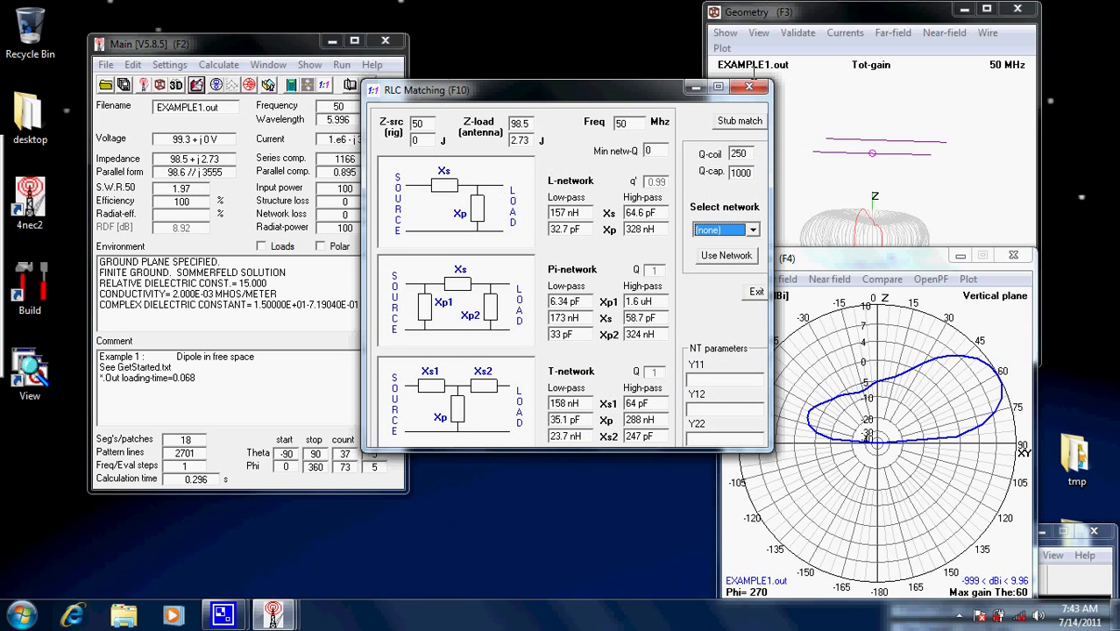
pyautogui.click(749, 87)
# Step: Open L/Pi/T matching for the antenna and select the L - low pass network
pyautogui.click(218, 65)
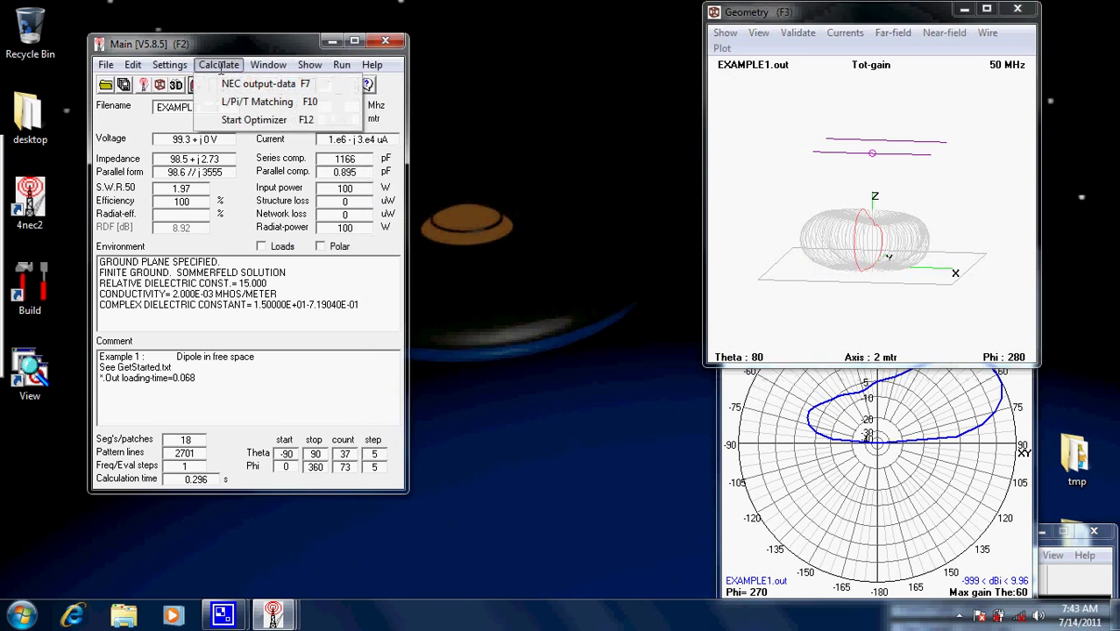
pyautogui.click(257, 102)
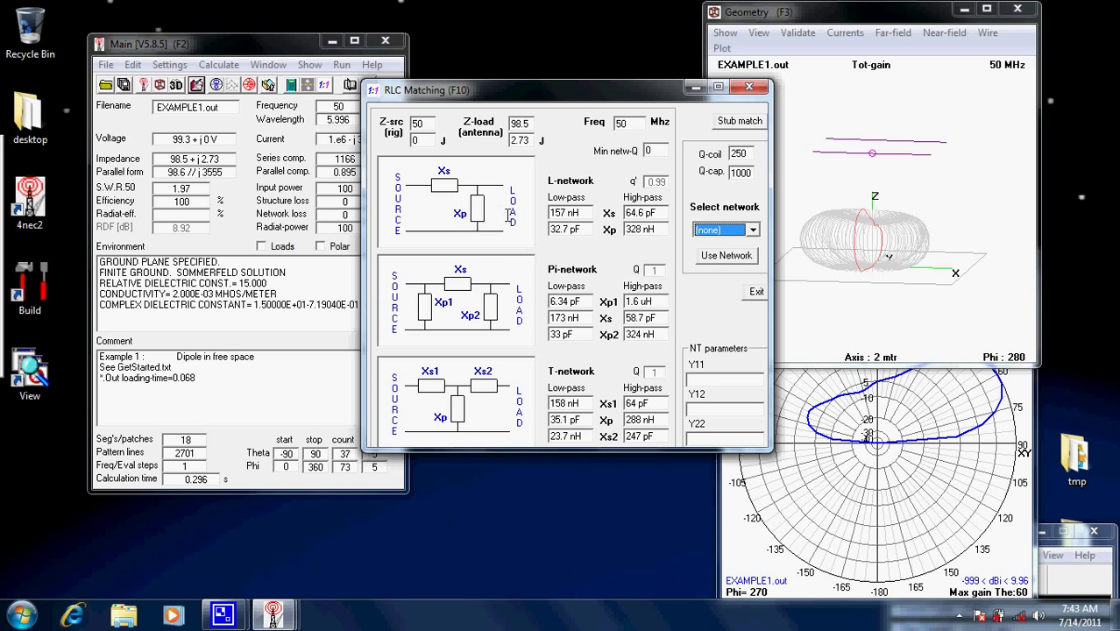
pyautogui.click(752, 230)
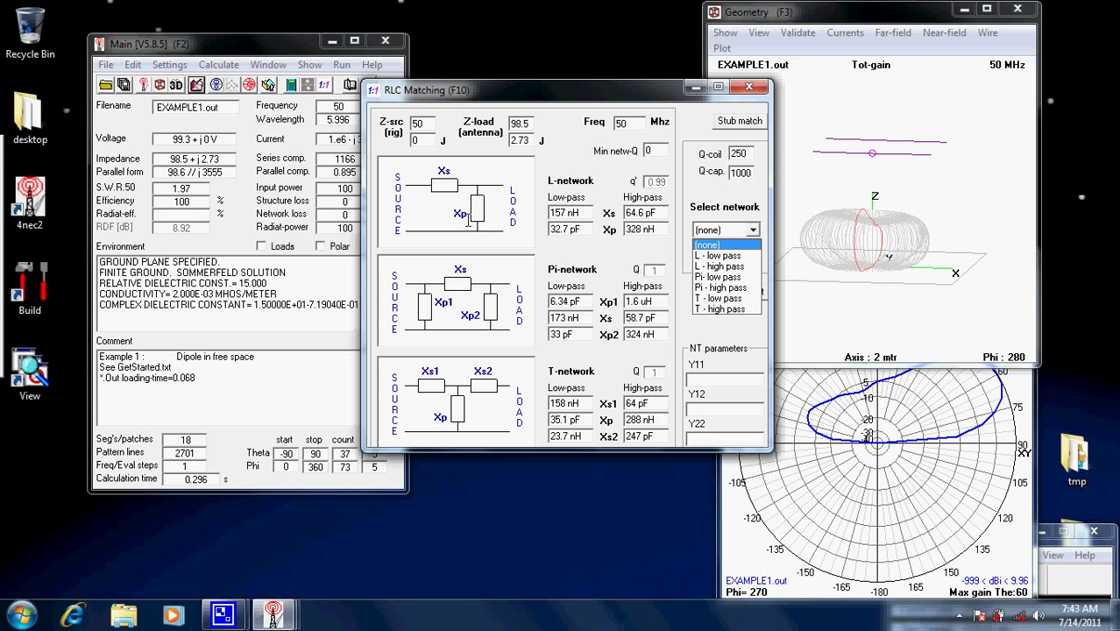
pyautogui.click(720, 255)
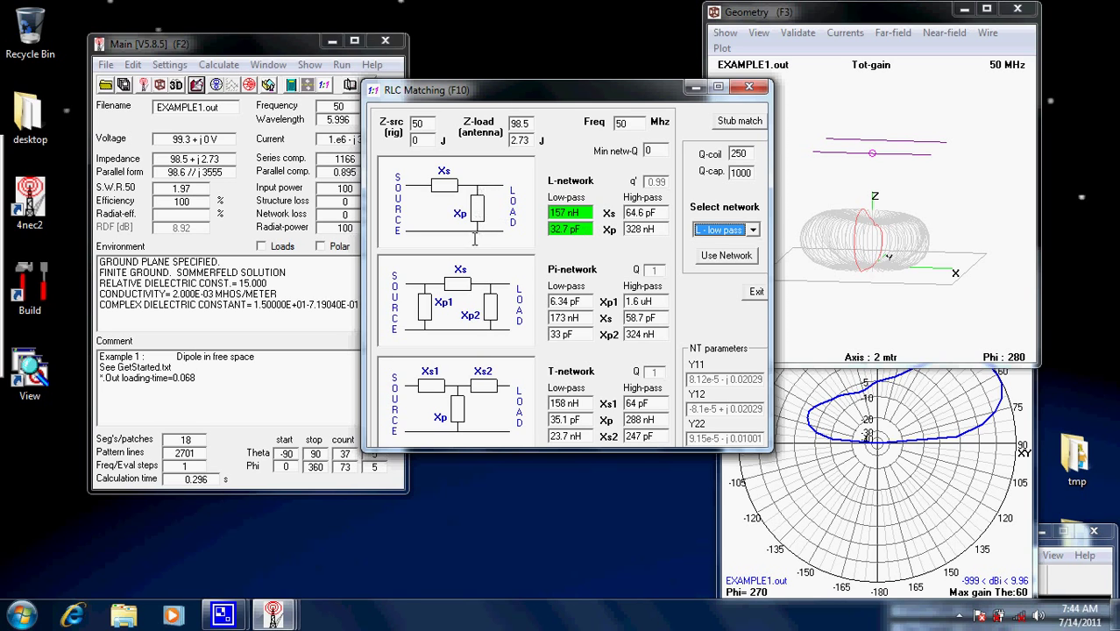
# Step: Apply the Pi - high pass matching network to the antenna and generate its far-field pattern
pyautogui.click(751, 231)
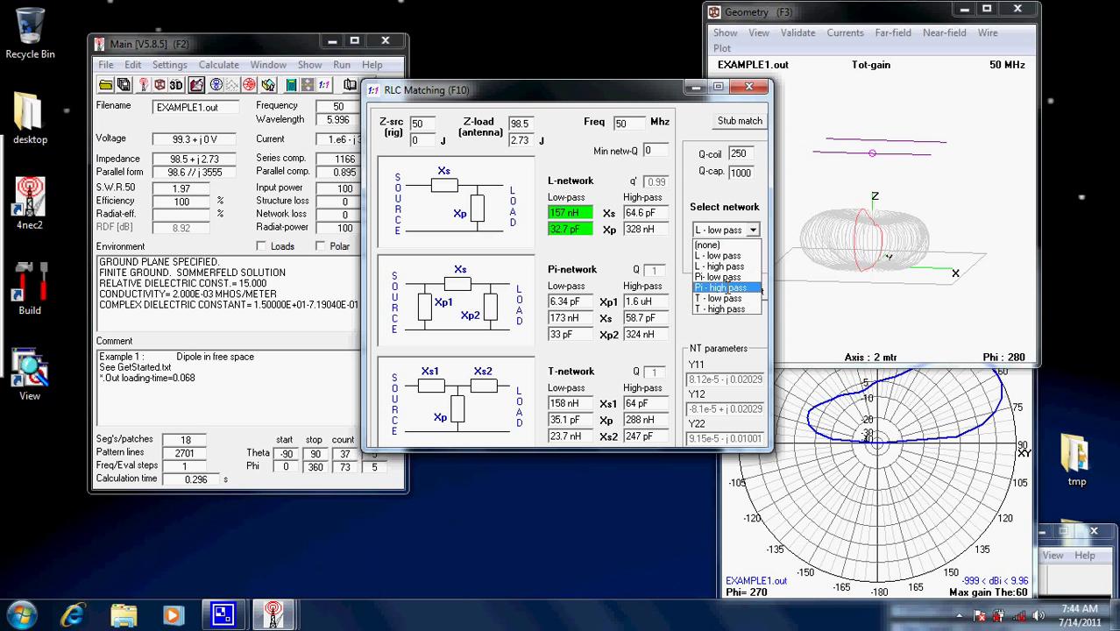
pyautogui.click(734, 288)
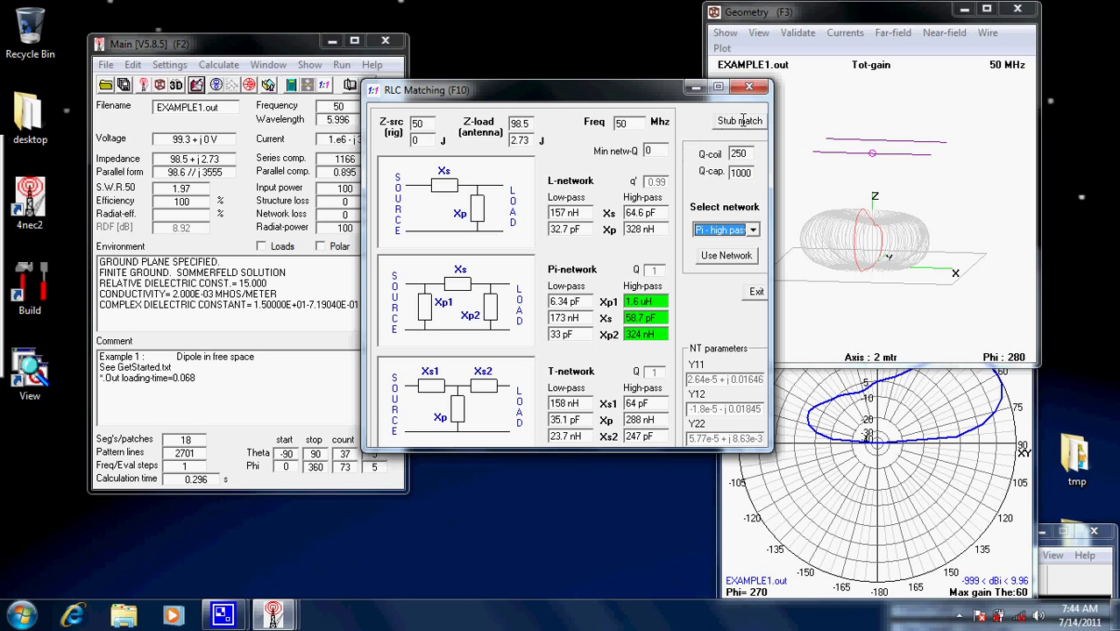
pyautogui.click(725, 255)
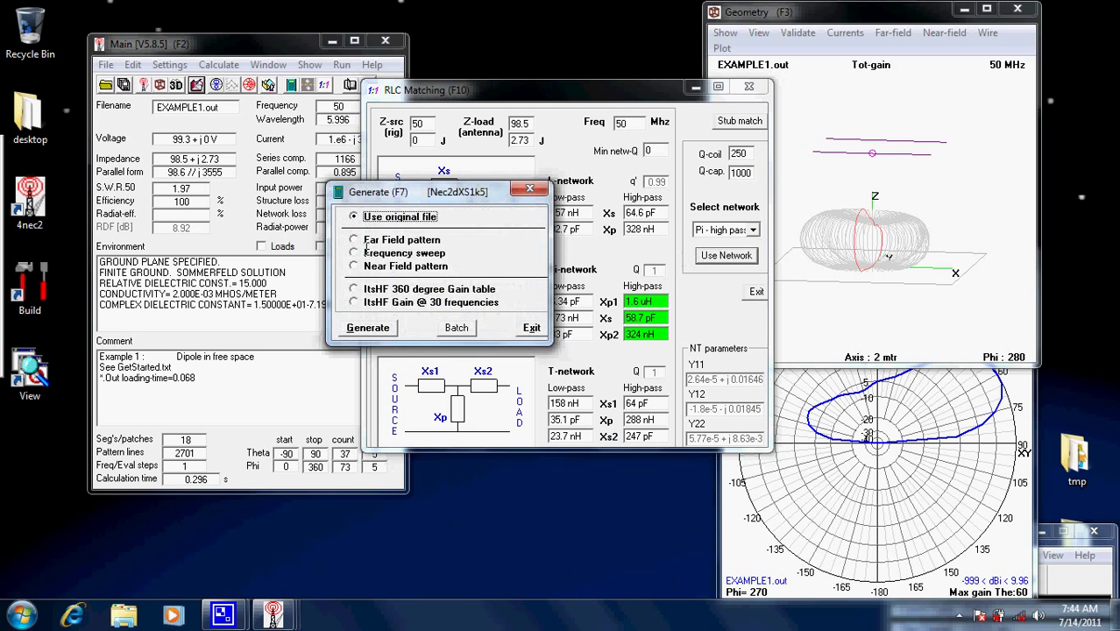
pyautogui.click(366, 248)
pyautogui.click(377, 438)
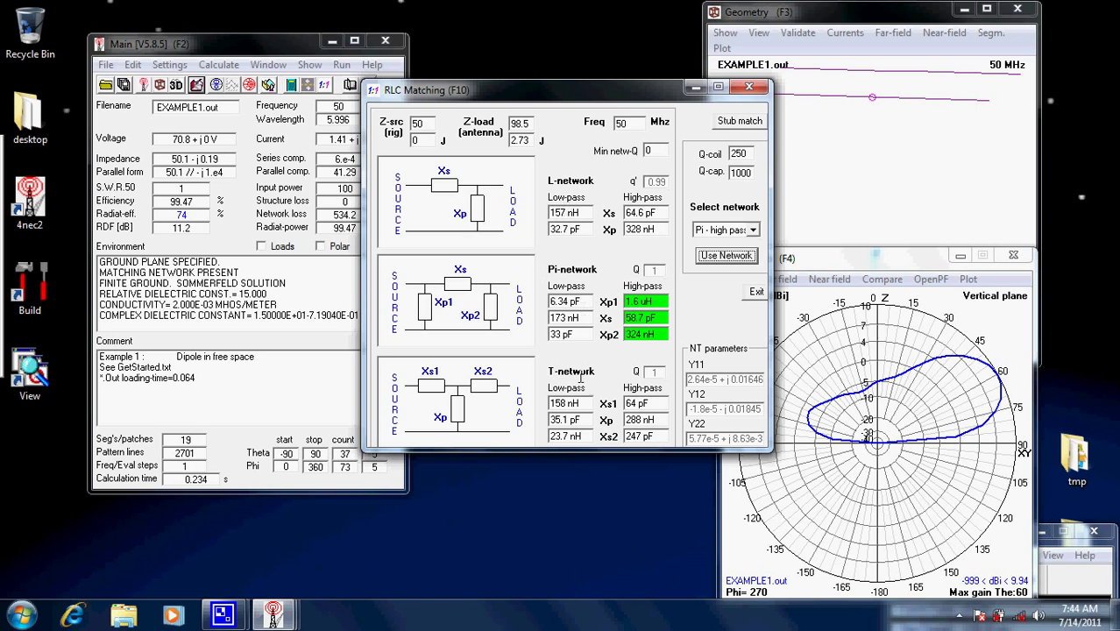
# Step: Switch to stub matching and review the available matching network types, keeping Parallel stub selected
pyautogui.click(742, 121)
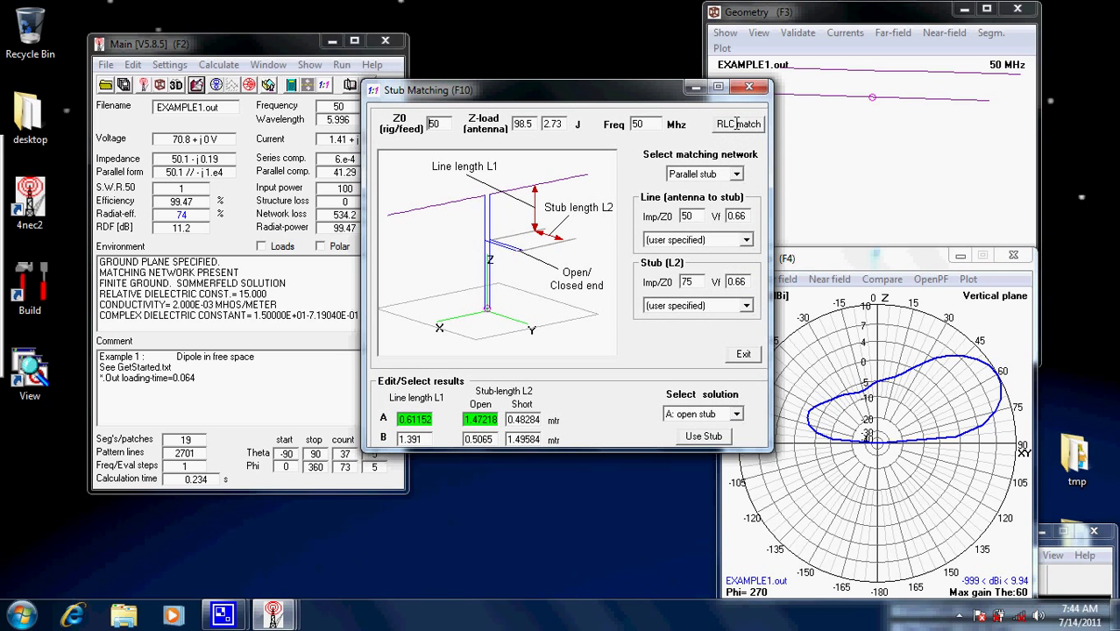
pyautogui.click(739, 125)
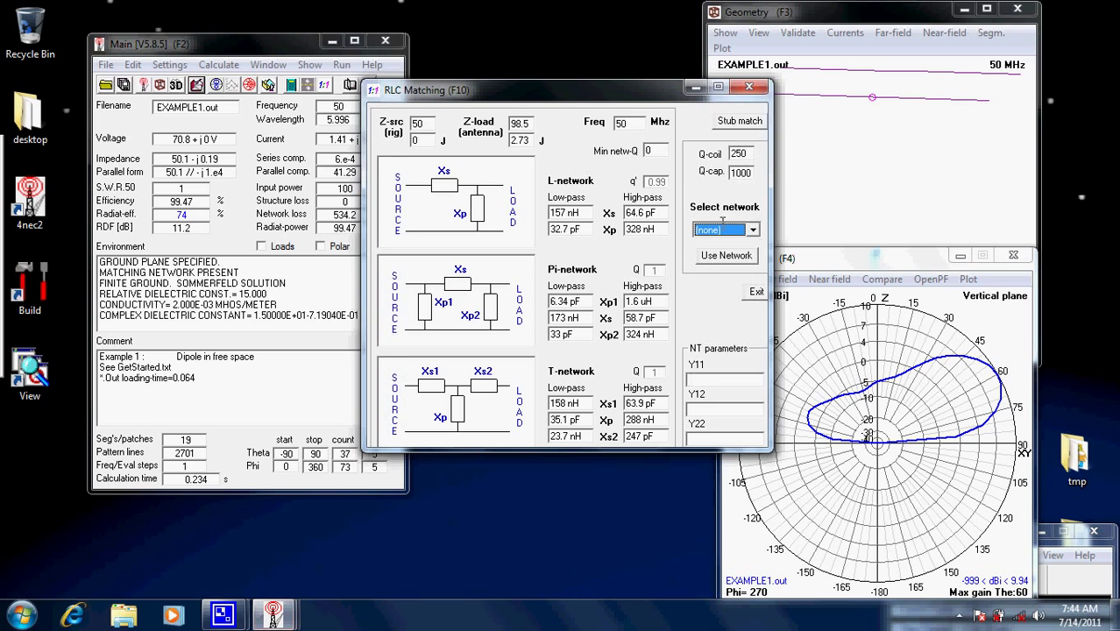
pyautogui.click(747, 122)
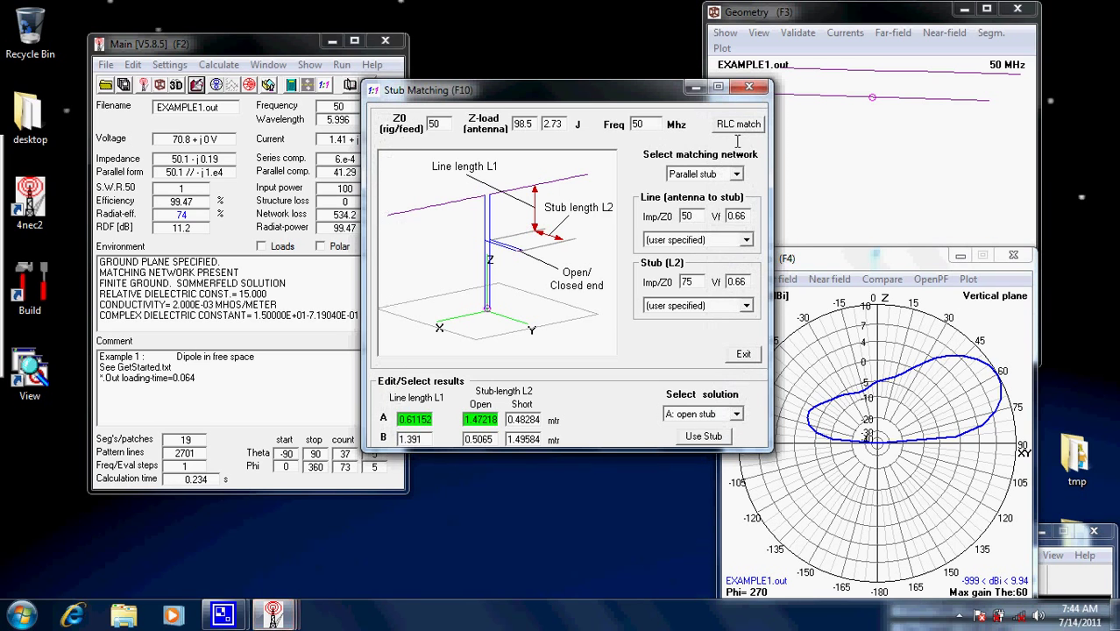
pyautogui.click(736, 174)
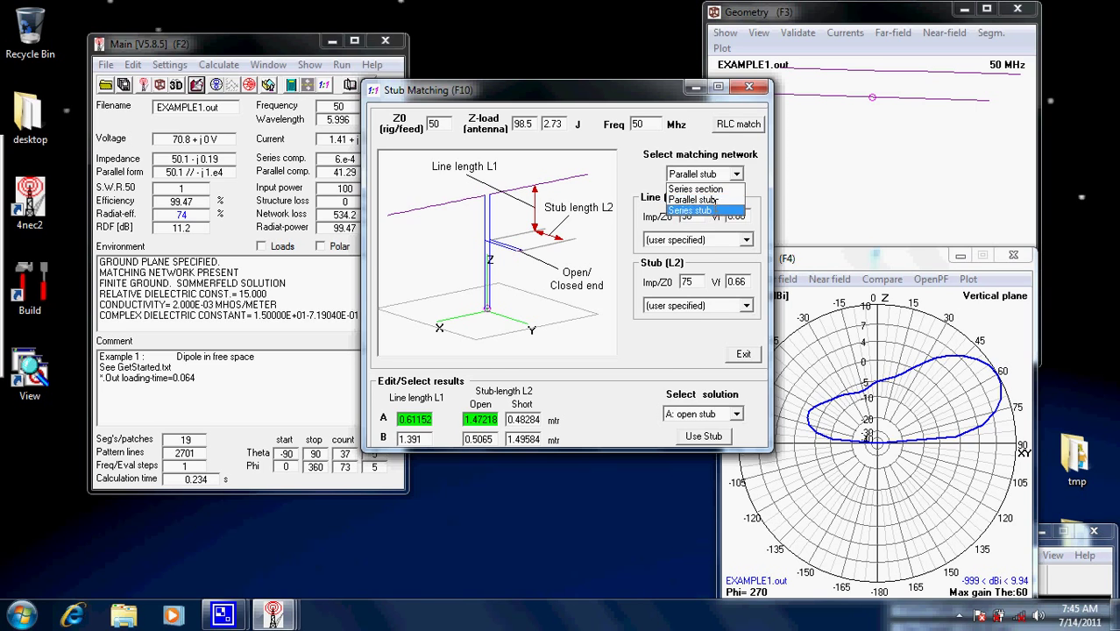
pyautogui.click(741, 173)
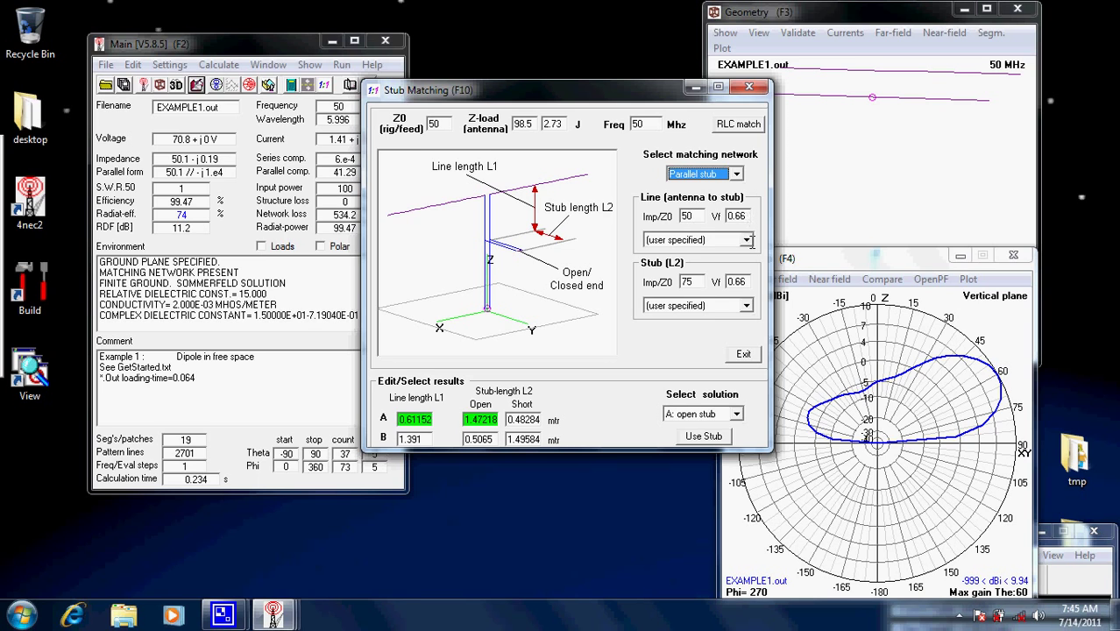
# Step: Examine the cable types available for the antenna-to-stub line and the stub, leaving both user specified
pyautogui.click(745, 239)
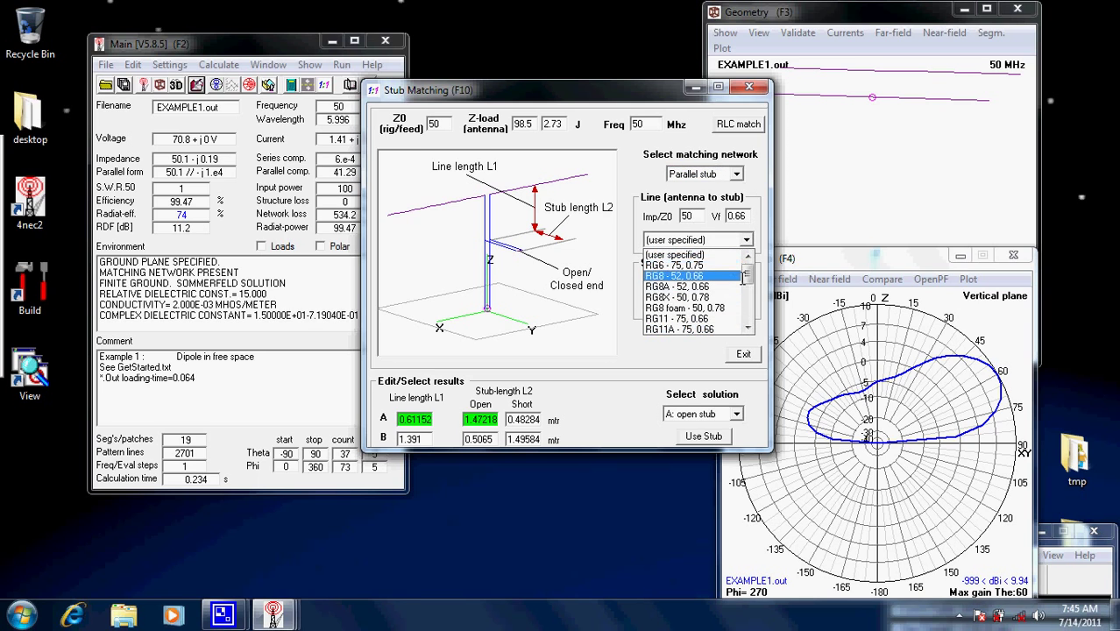
pyautogui.moveTo(745, 273)
pyautogui.mouseDown()
pyautogui.moveTo(746, 308)
pyautogui.moveTo(747, 259)
pyautogui.mouseUp()
pyautogui.click(756, 188)
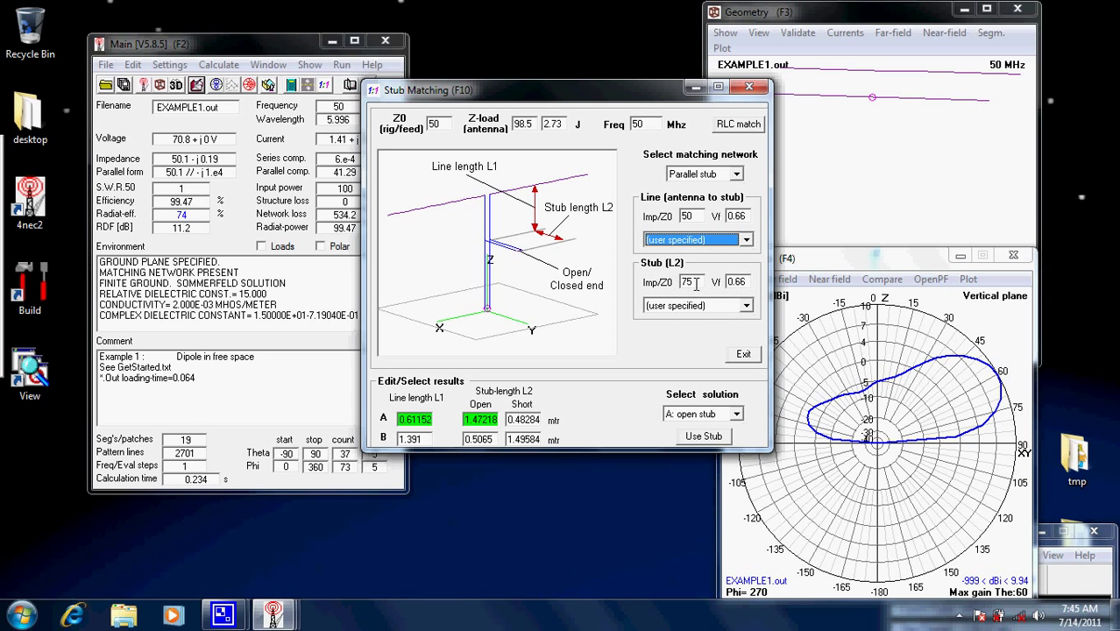
pyautogui.click(746, 305)
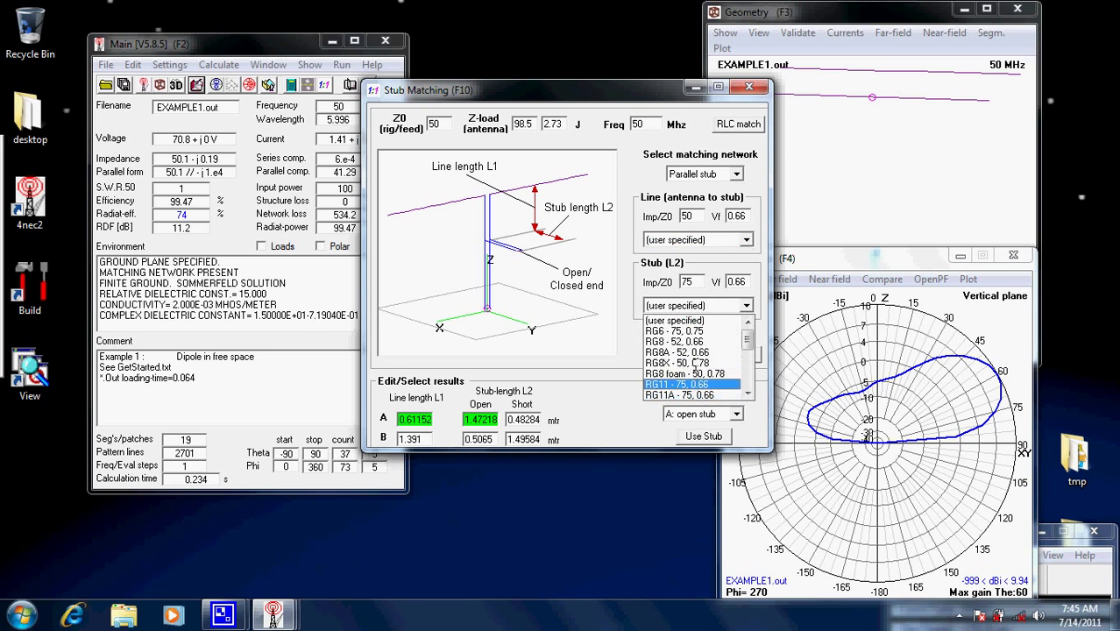
pyautogui.click(637, 278)
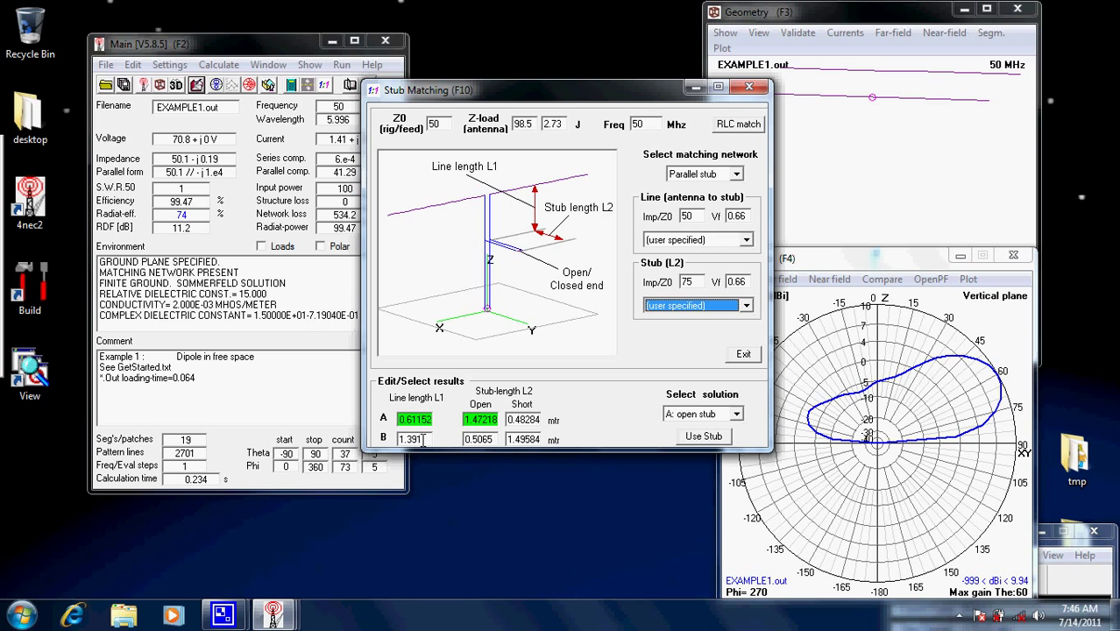
# Step: Apply the parallel-stub solution A: short stub to the antenna and generate its far-field pattern
pyautogui.click(738, 414)
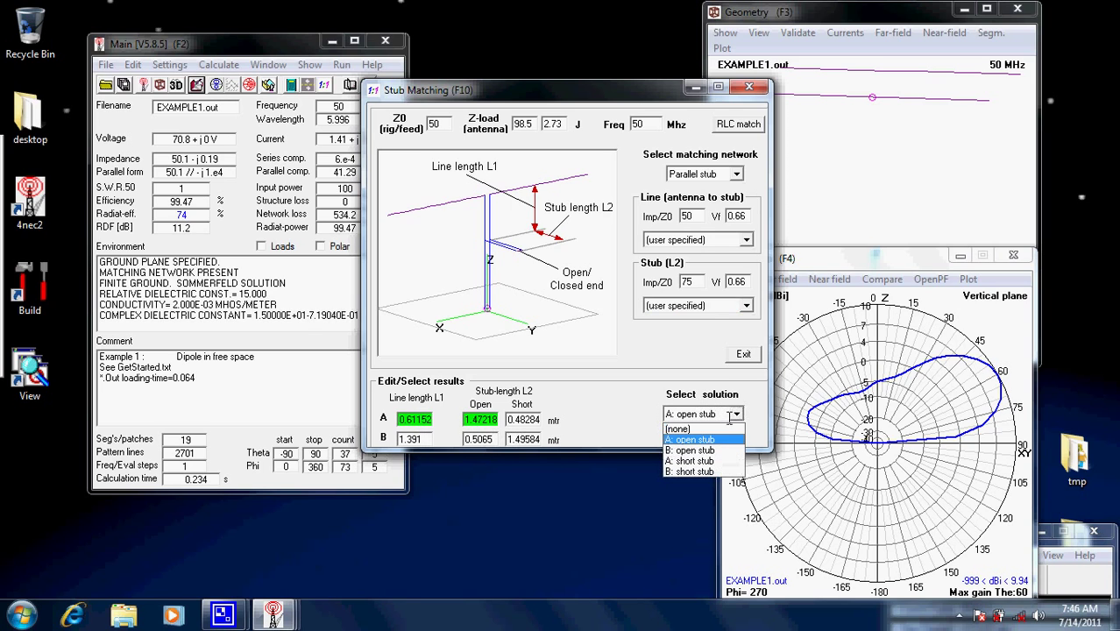
pyautogui.click(709, 460)
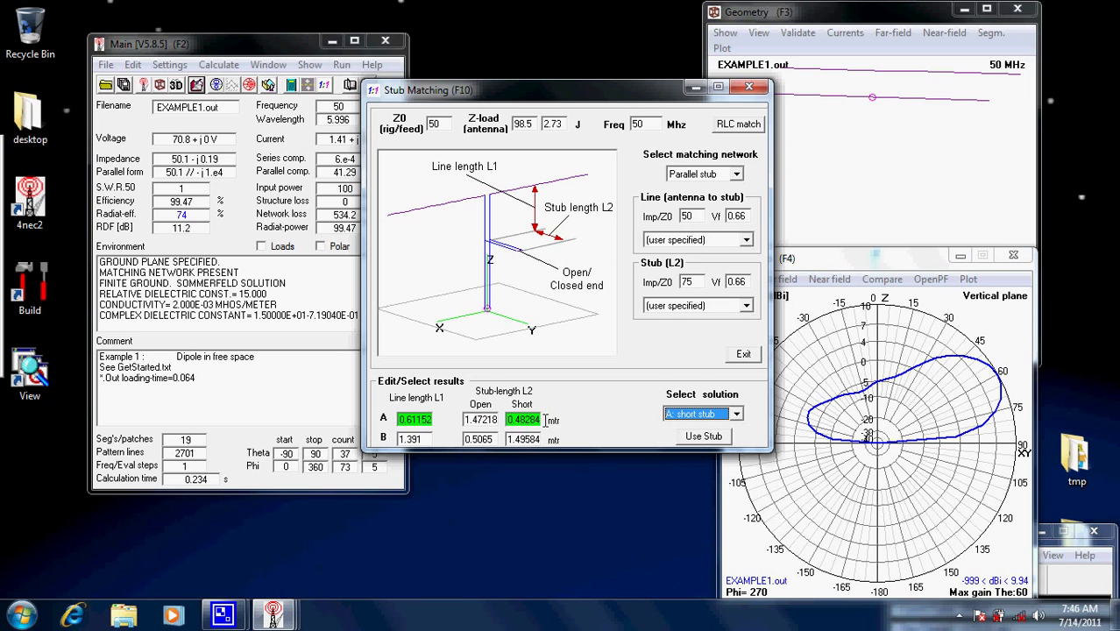
pyautogui.click(712, 439)
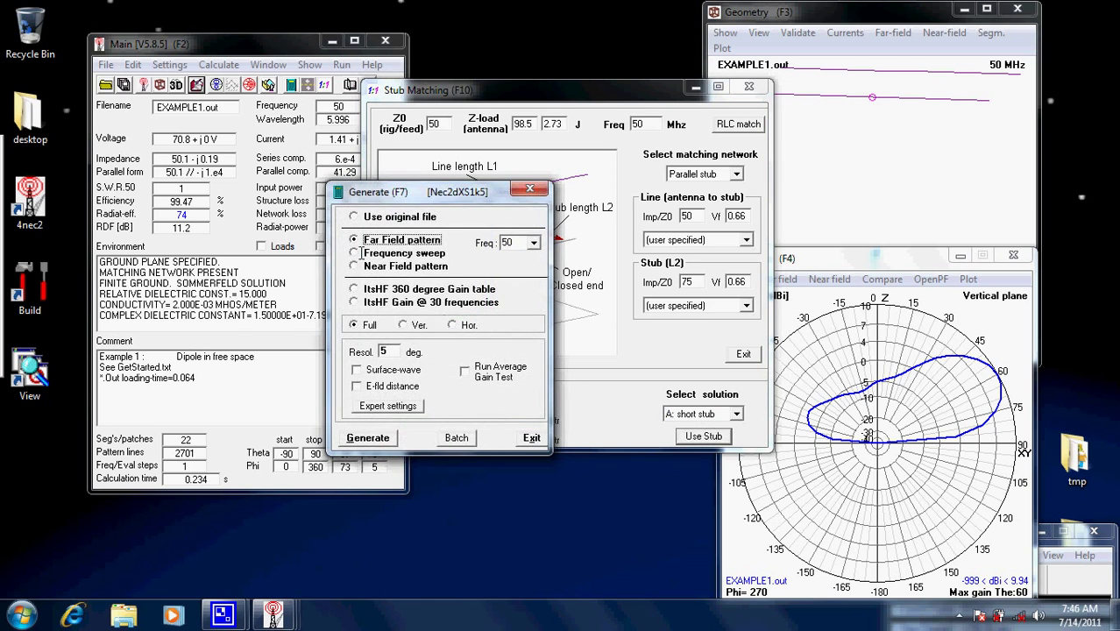
pyautogui.click(382, 433)
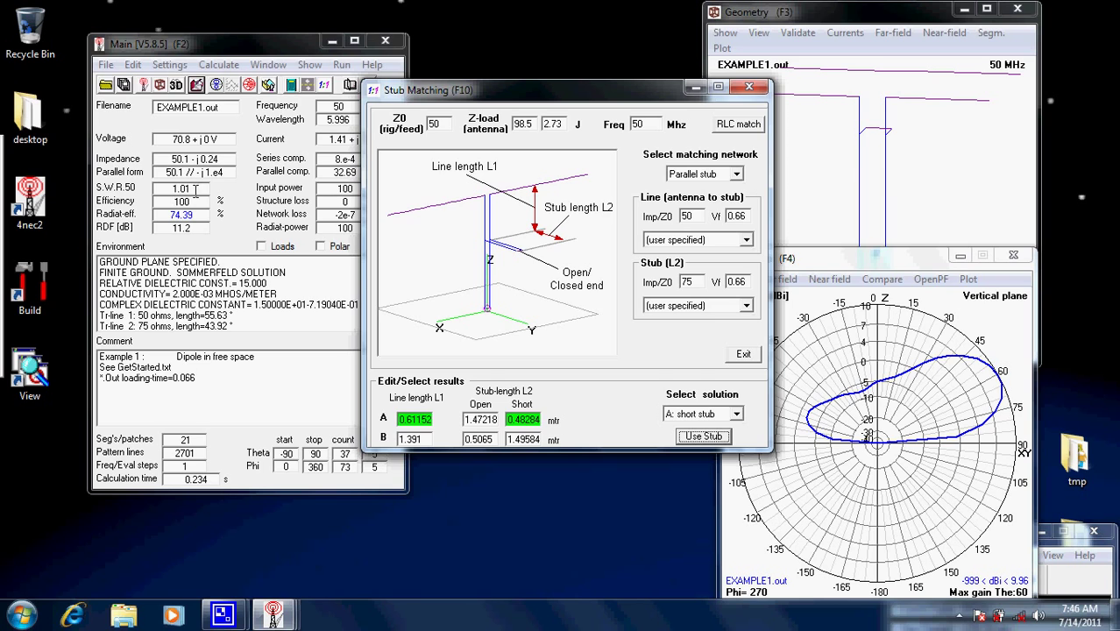
# Step: Switch the matching network to Series section and set the match-line (L2) cable to Twin flat - 300, 0.82
pyautogui.click(737, 175)
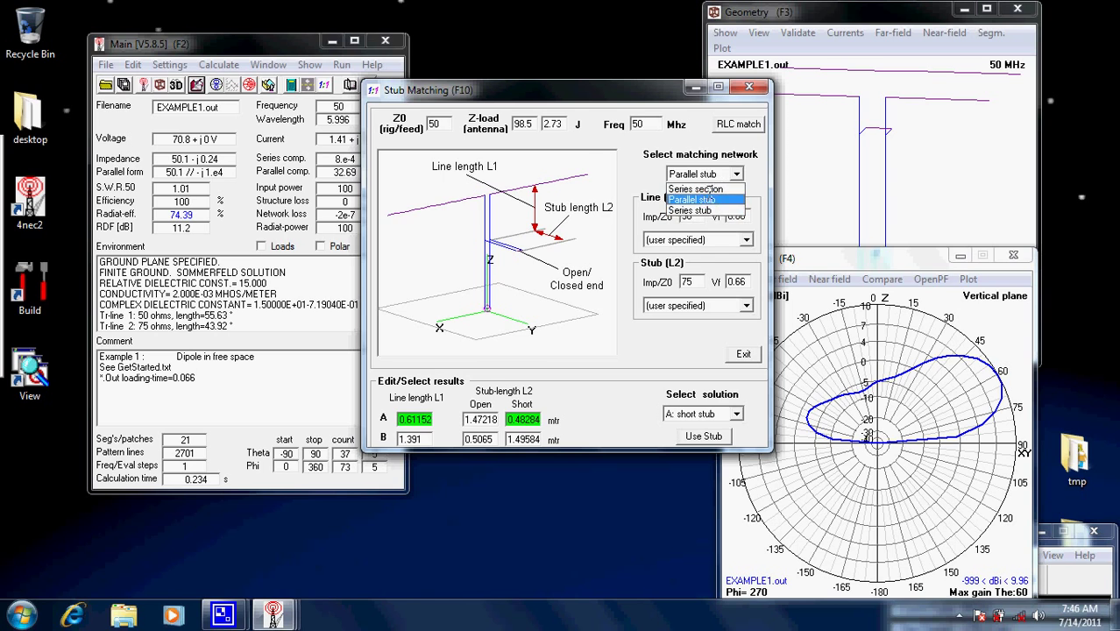
pyautogui.click(695, 189)
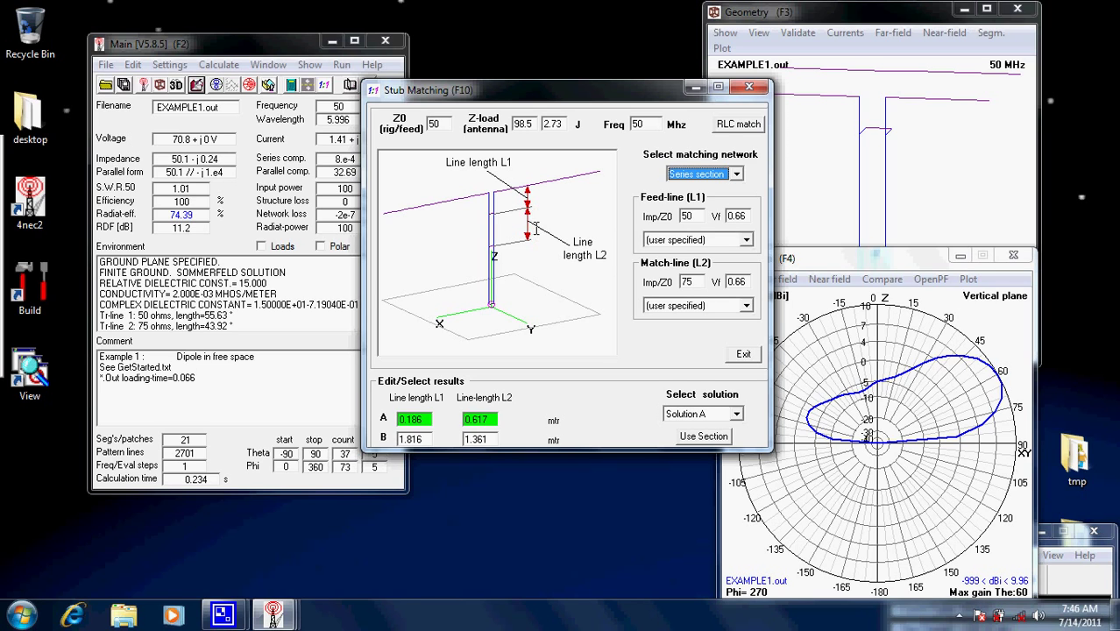
pyautogui.click(692, 287)
pyautogui.click(745, 304)
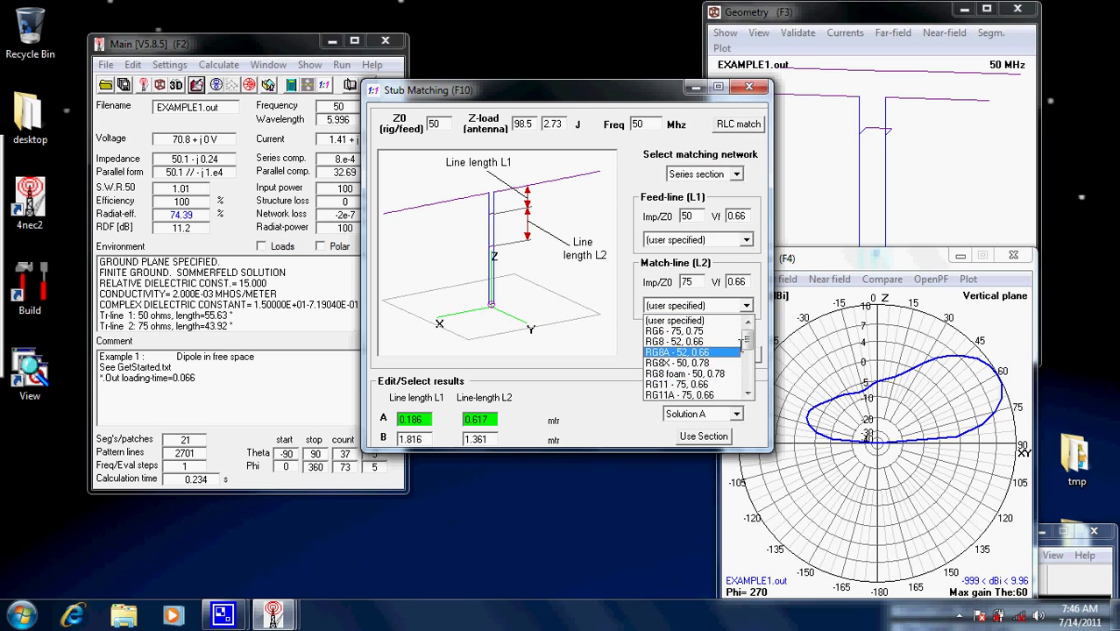
pyautogui.moveTo(747, 343); pyautogui.dragTo(747, 370)
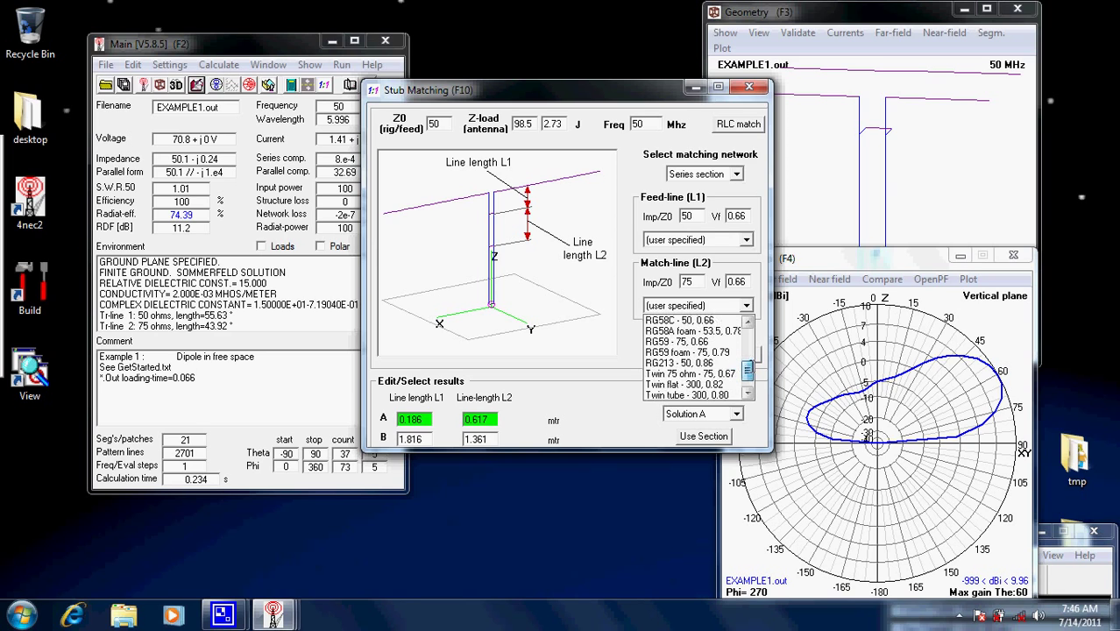
pyautogui.click(682, 386)
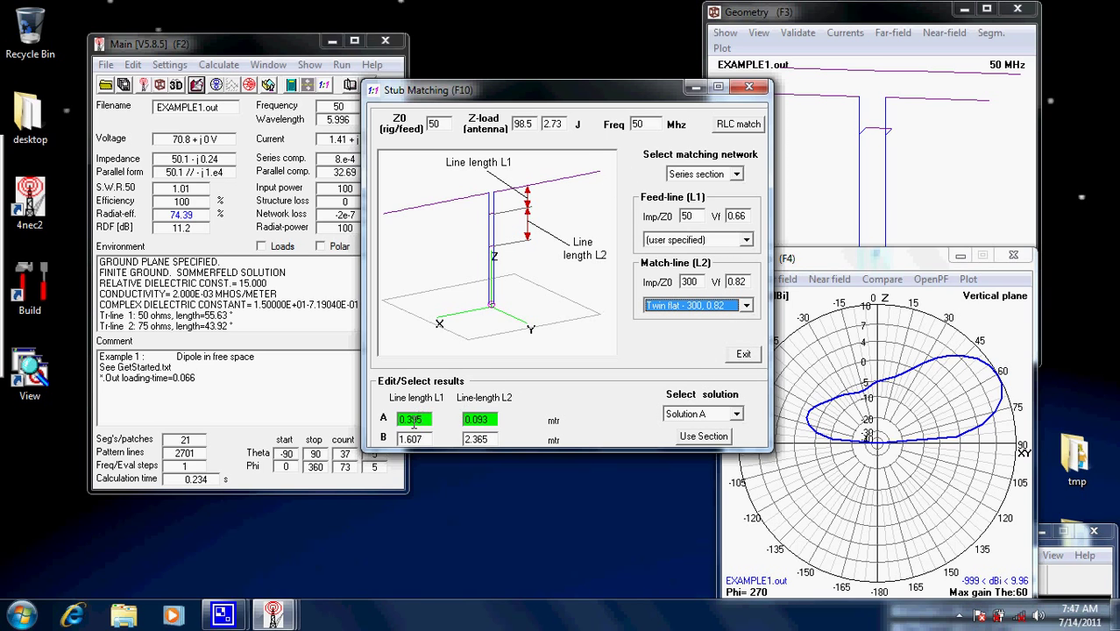
# Step: Apply series-section Solution B to the antenna, generate its far-field pattern and close the stub matching window
pyautogui.click(736, 414)
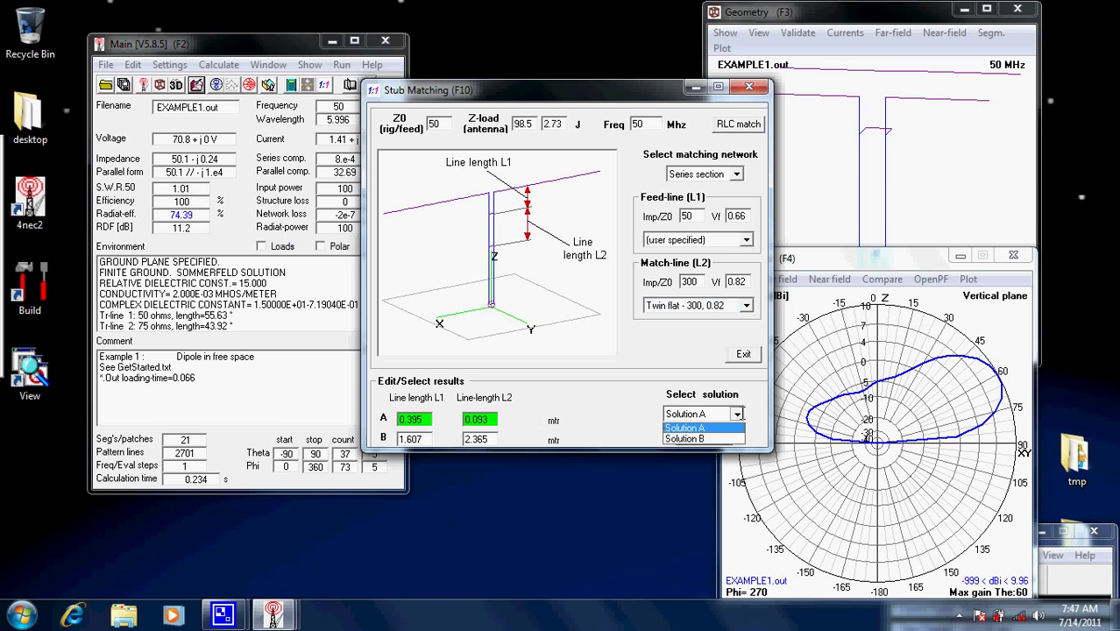
pyautogui.click(692, 449)
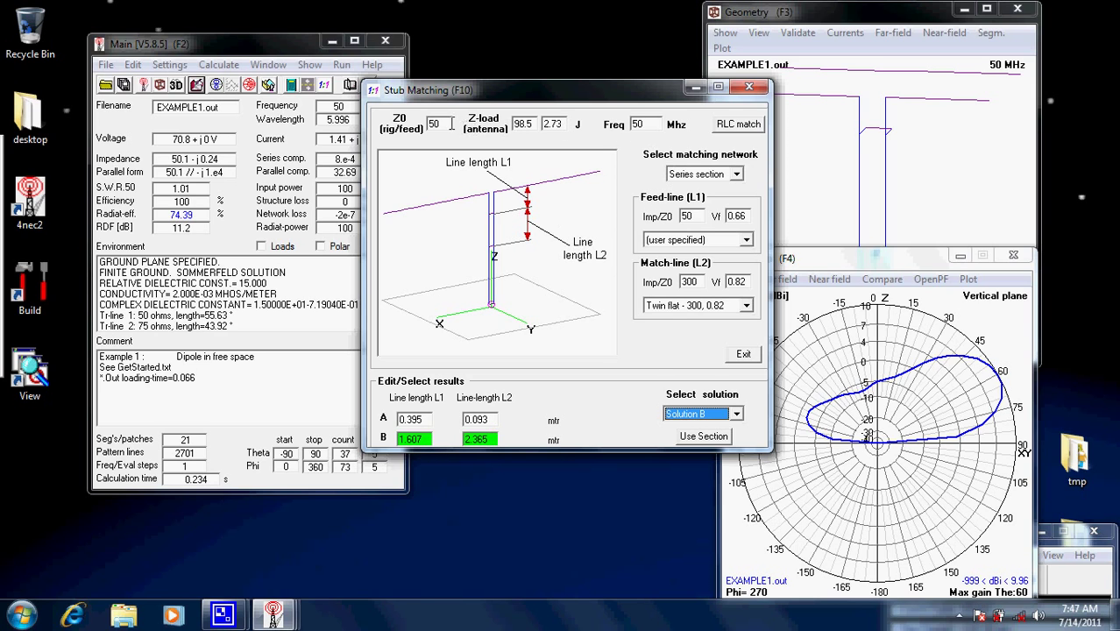
pyautogui.click(699, 436)
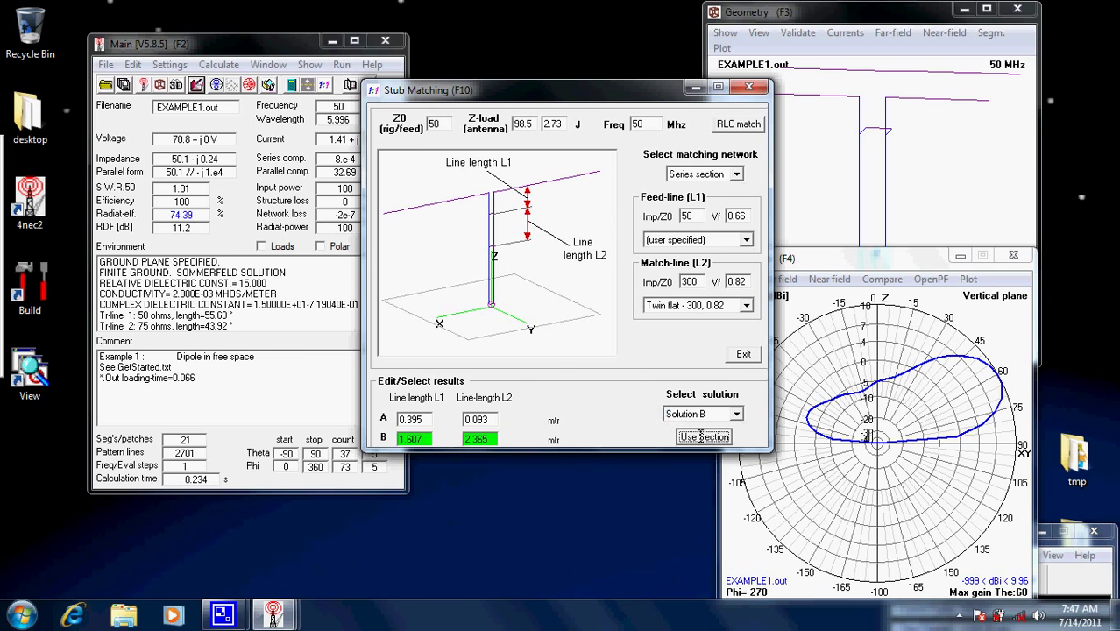
pyautogui.click(360, 435)
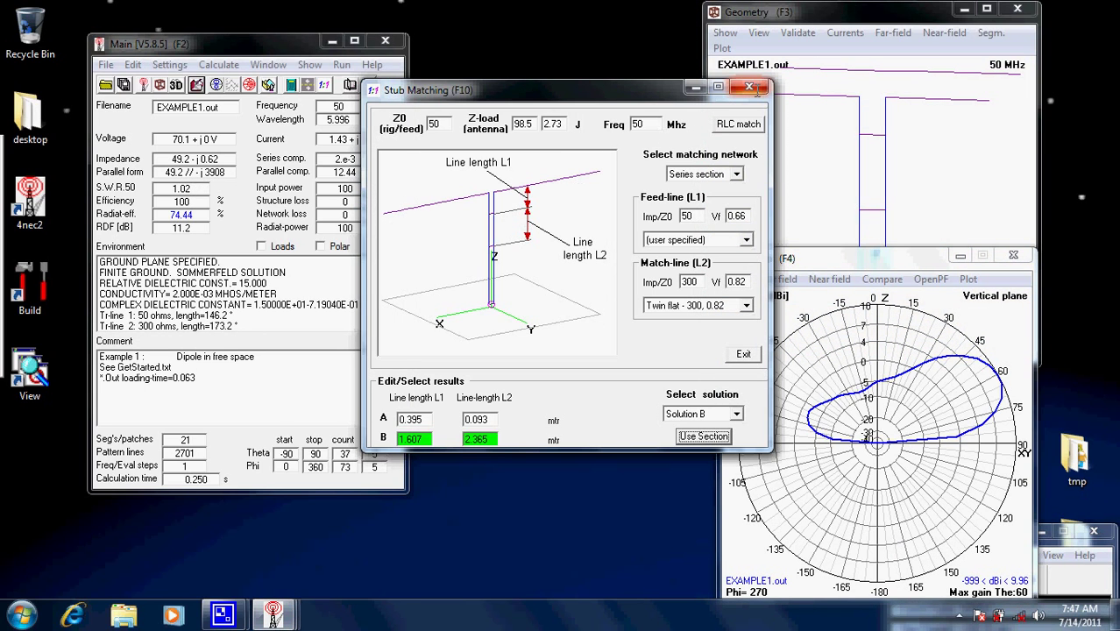
pyautogui.click(755, 87)
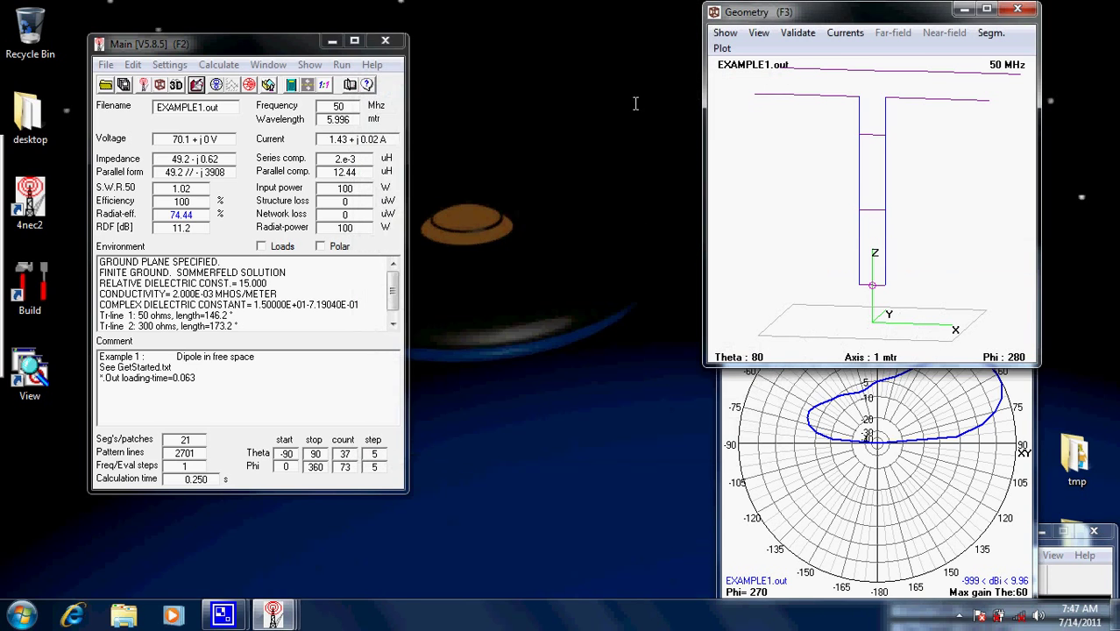
pyautogui.click(225, 41)
pyautogui.click(219, 62)
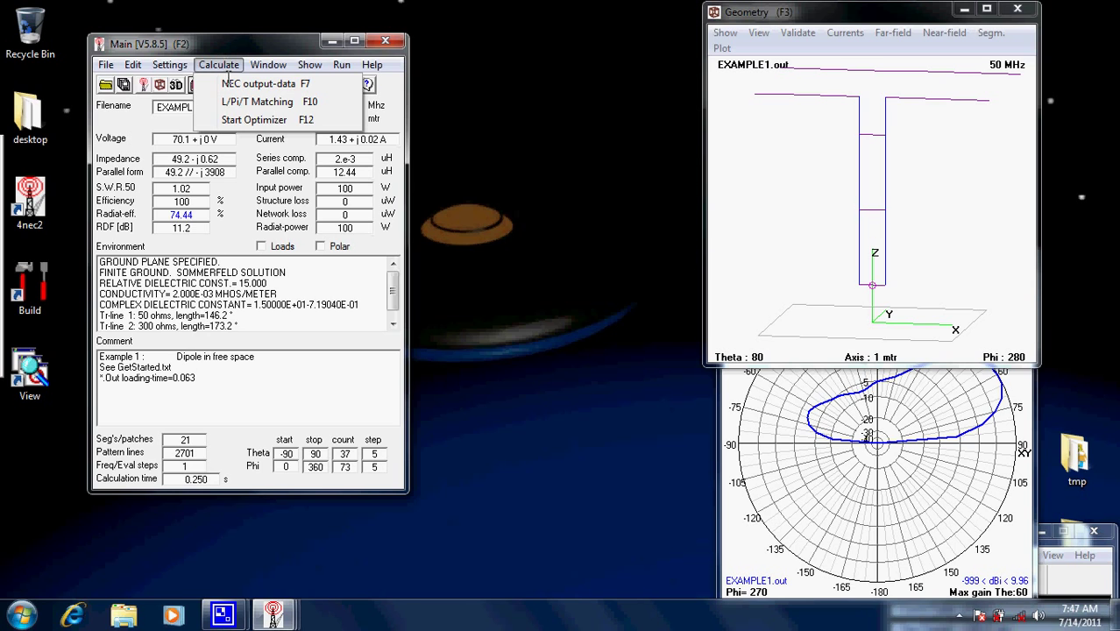
pyautogui.click(260, 41)
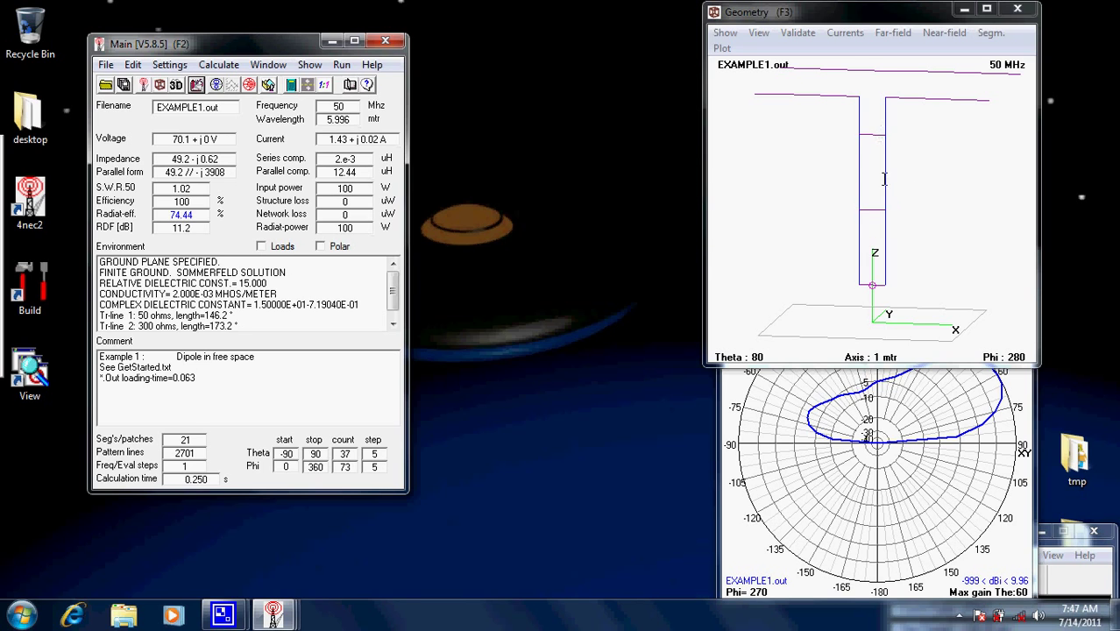
# Step: Inspect the antenna structure and its series-section line from different angles in the geometry view and the 3D viewer
pyautogui.moveTo(916, 204); pyautogui.dragTo(874, 212)
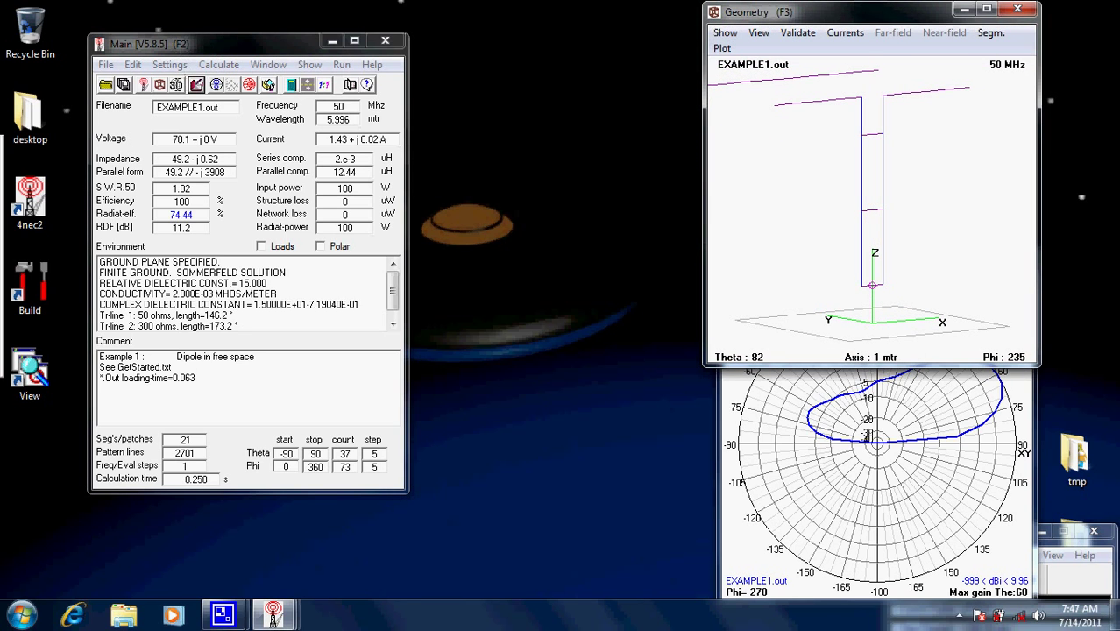
pyautogui.click(176, 84)
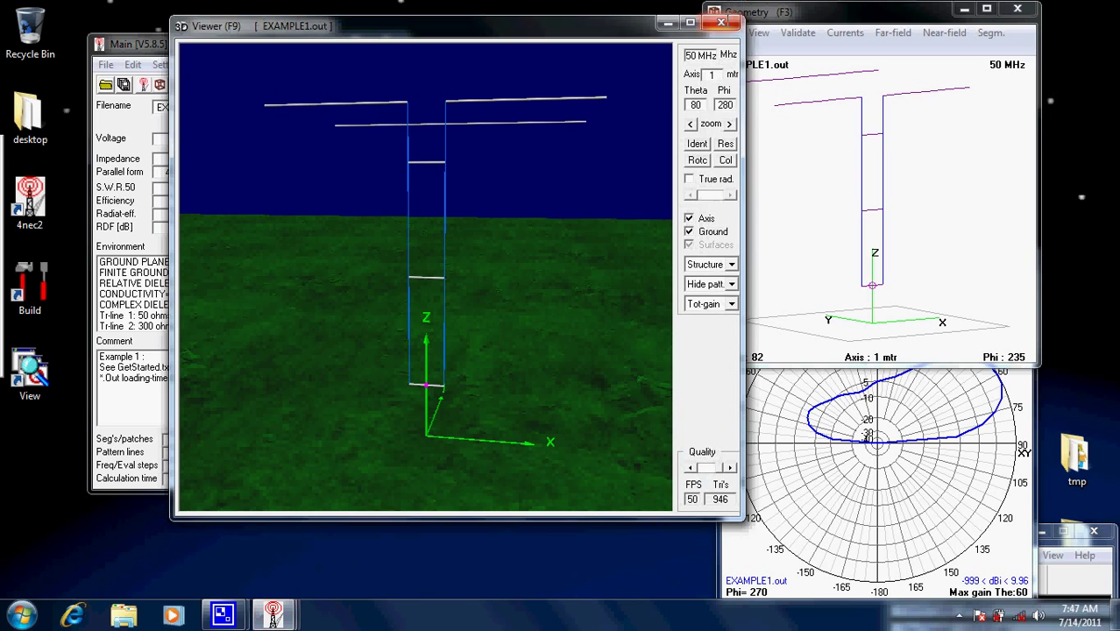
pyautogui.click(720, 22)
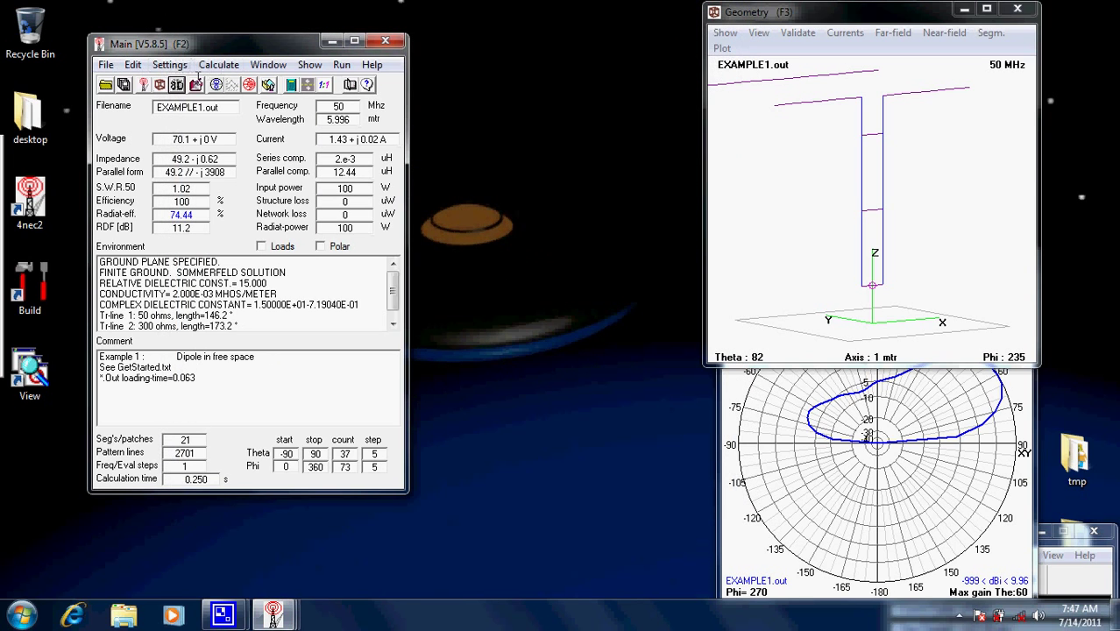
pyautogui.click(177, 84)
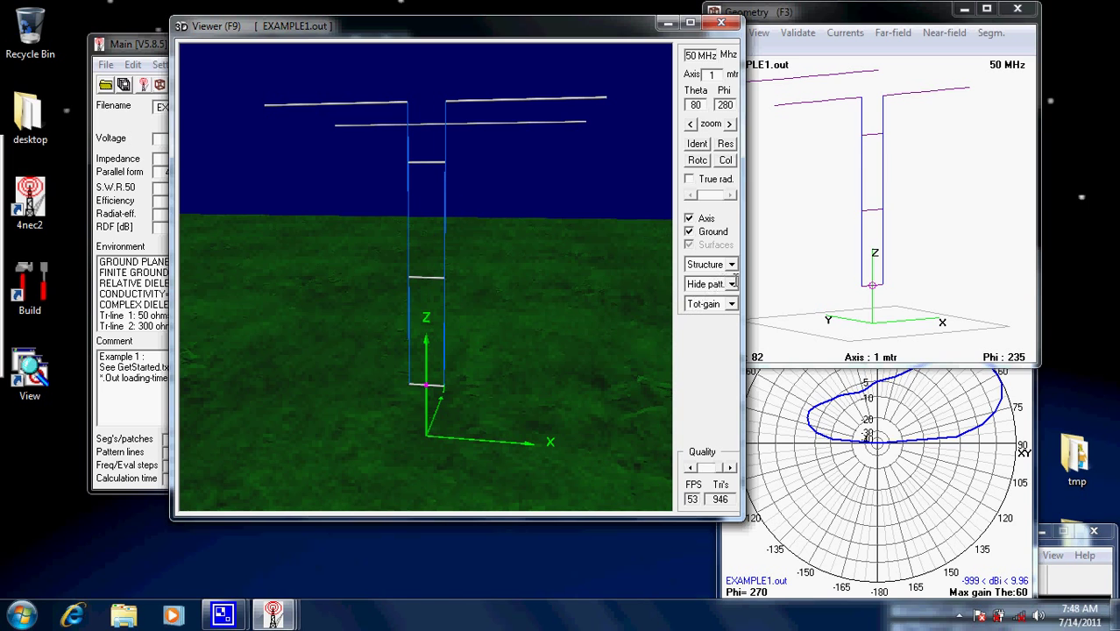
pyautogui.moveTo(578, 248); pyautogui.dragTo(533, 293)
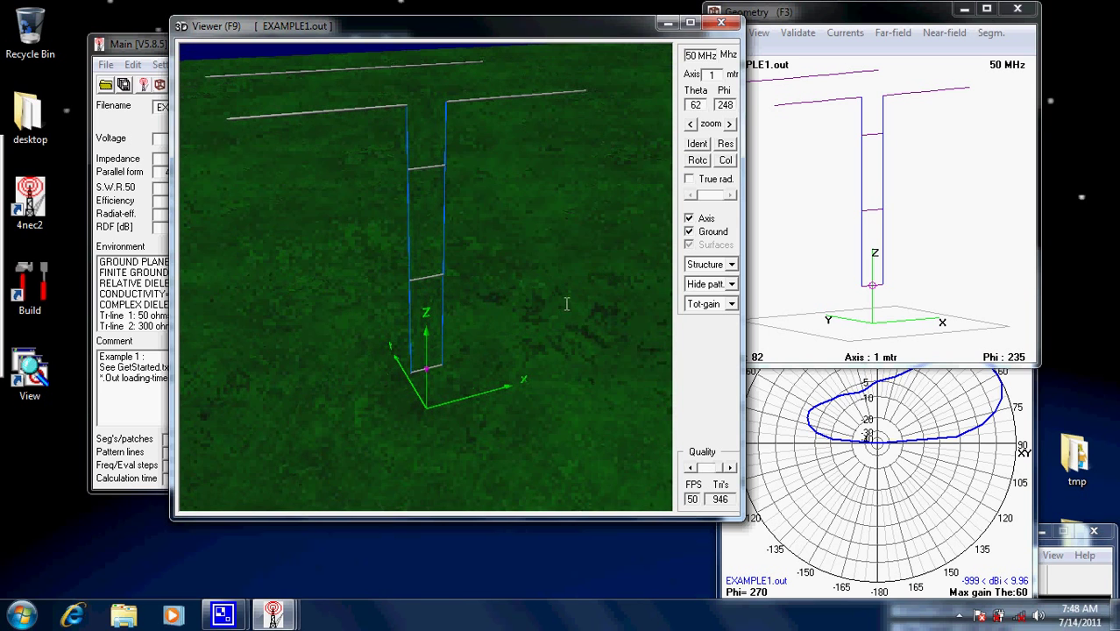
# Step: Show the far-field pattern as Multi-color in the 3D viewer, enlarge it slightly and examine it from several angles
pyautogui.click(730, 284)
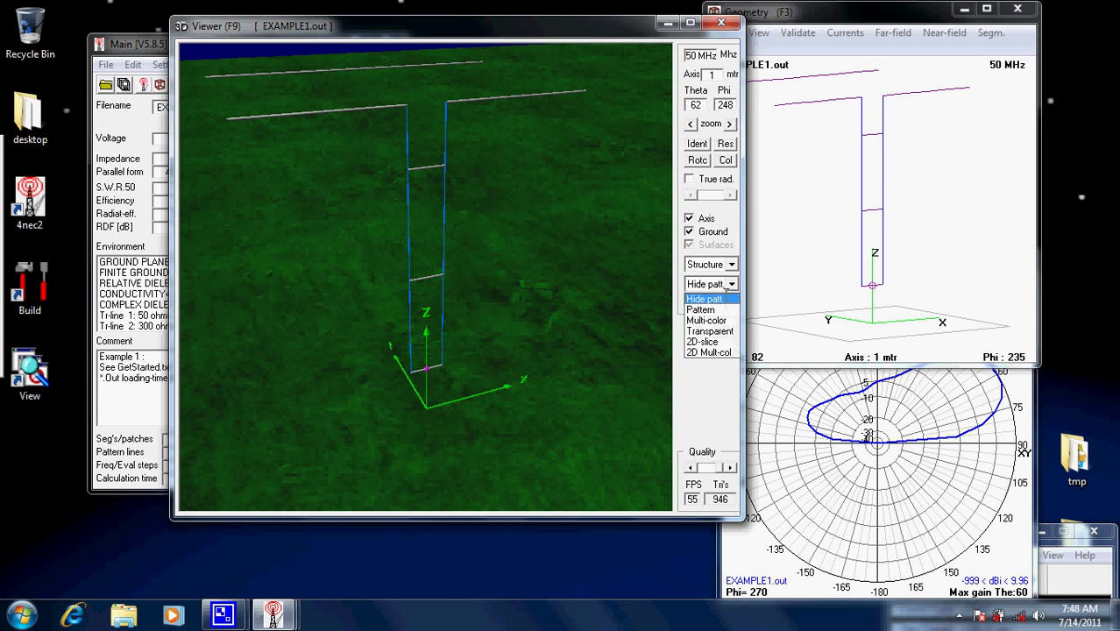
pyautogui.click(727, 284)
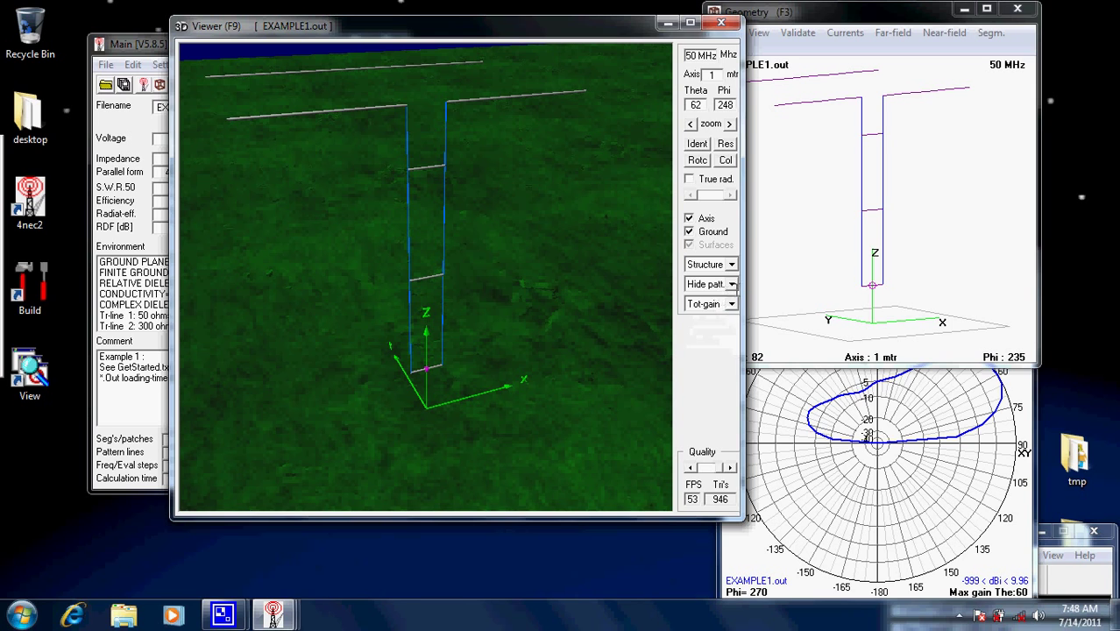
pyautogui.click(726, 286)
pyautogui.click(717, 318)
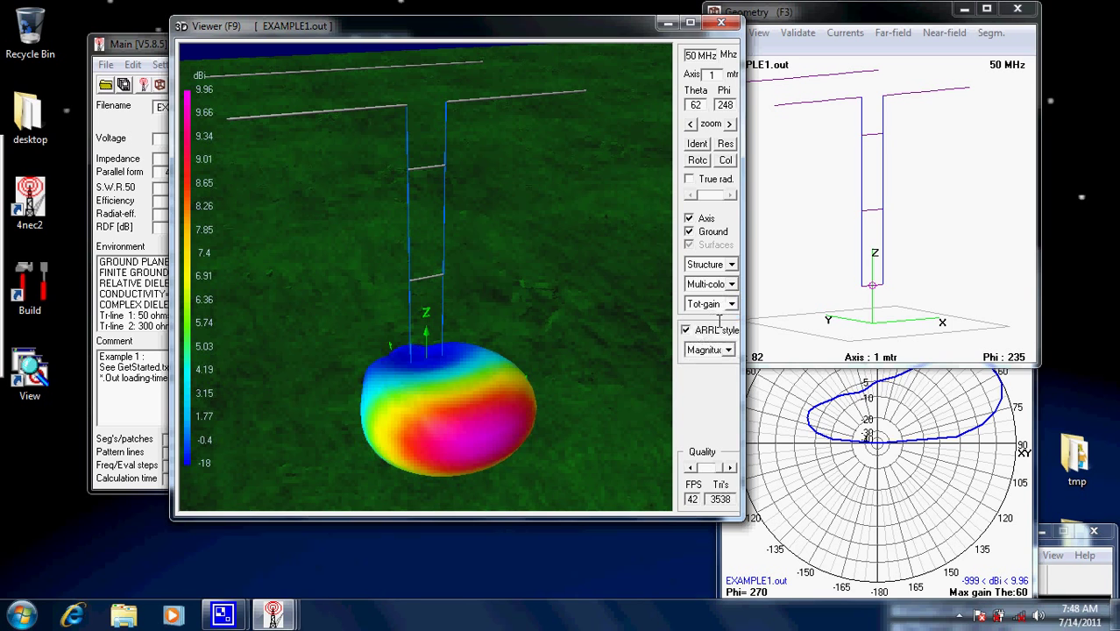
pyautogui.click(729, 123)
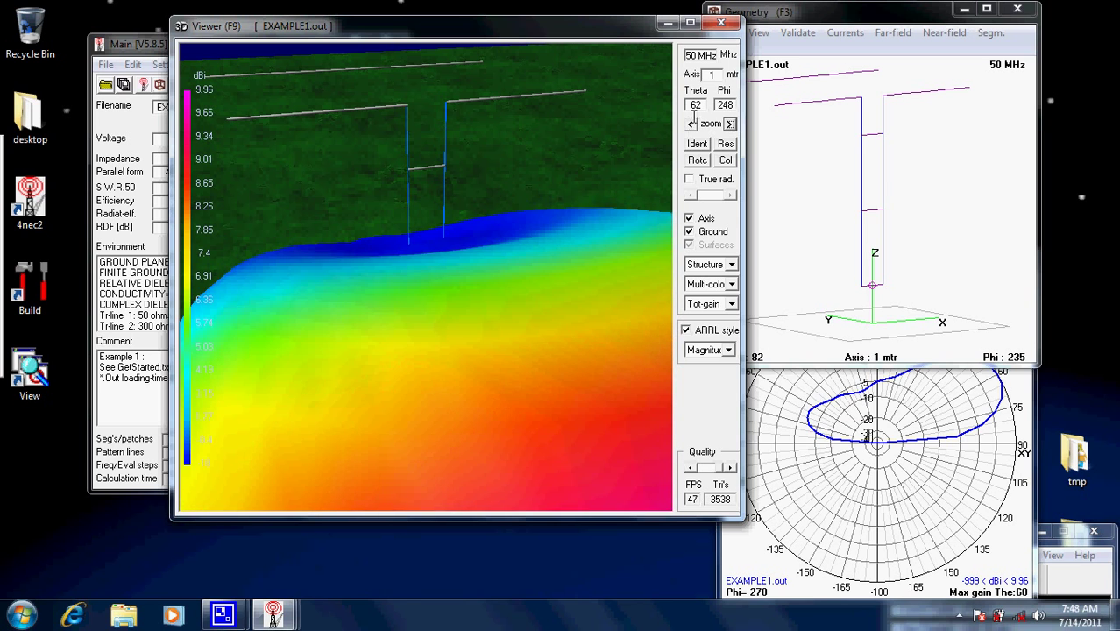
pyautogui.click(690, 123)
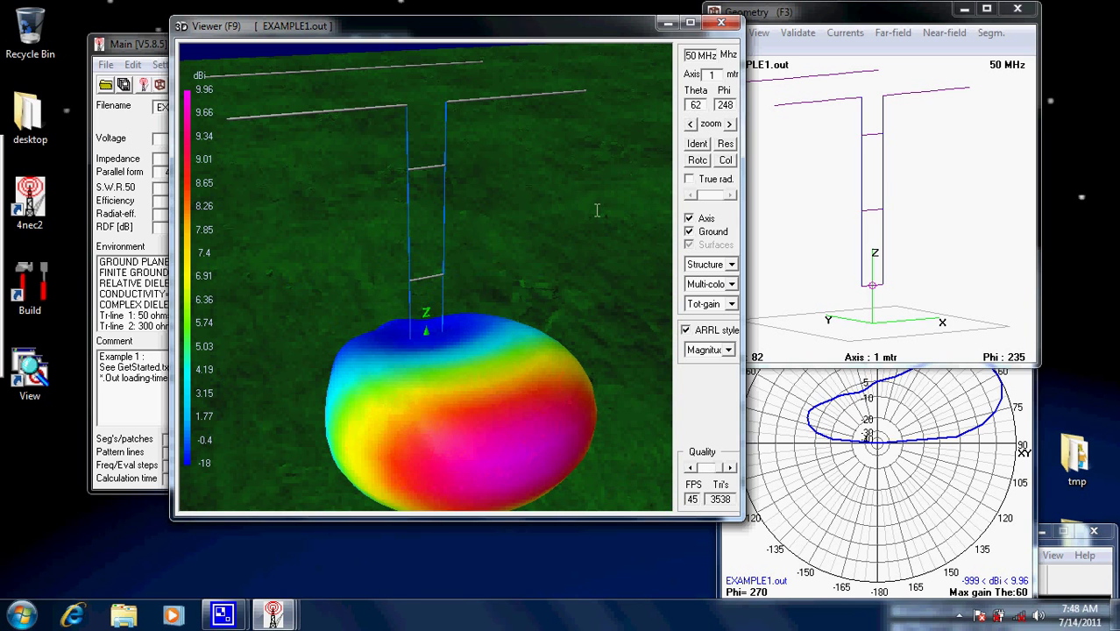
pyautogui.moveTo(627, 168); pyautogui.dragTo(537, 187)
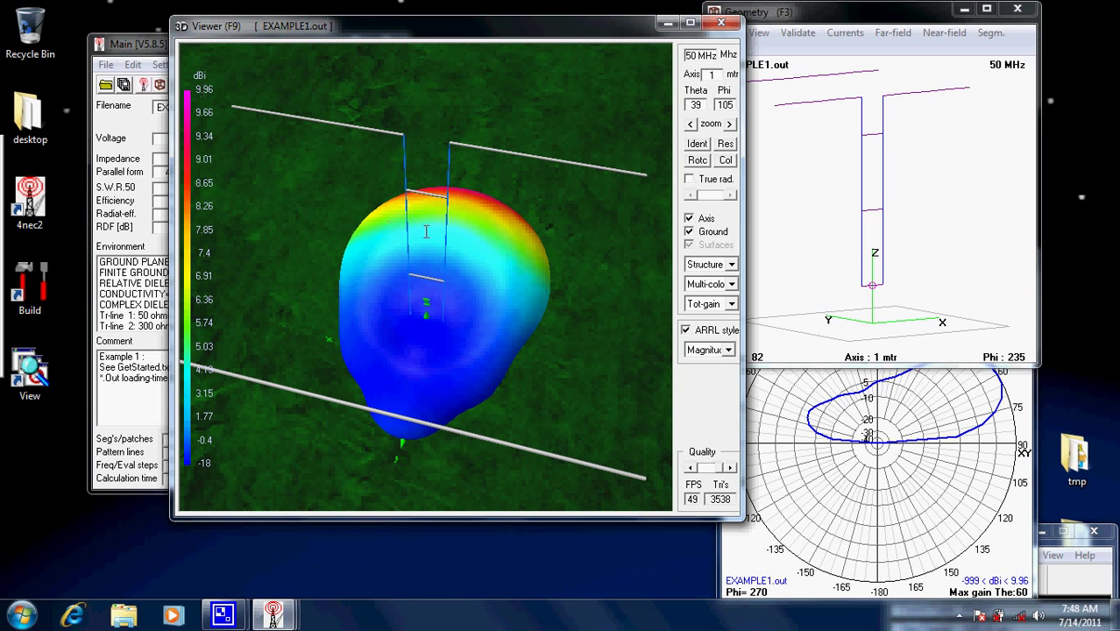
pyautogui.moveTo(591, 251); pyautogui.dragTo(342, 256)
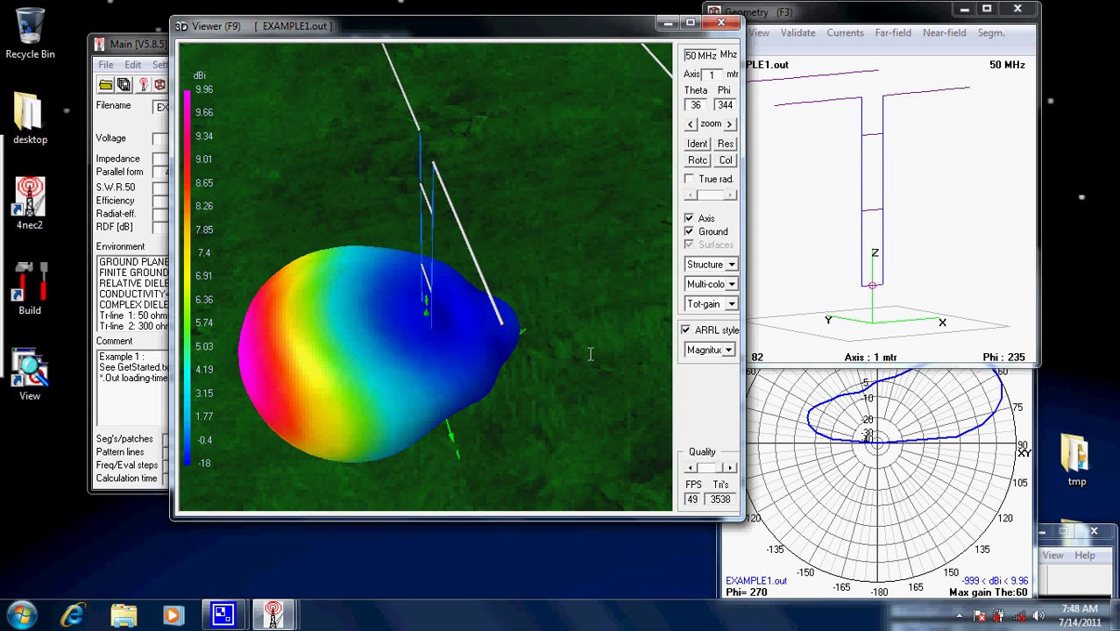
# Step: Display the far-field pattern as Transparent and view it together with the antenna from a lower angle
pyautogui.click(735, 284)
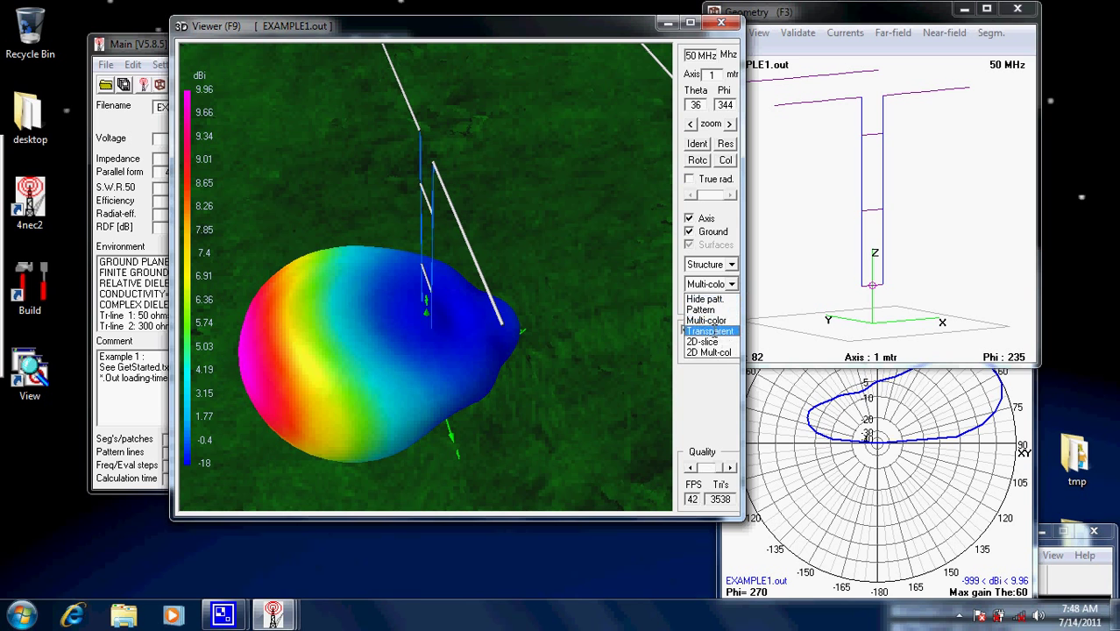
pyautogui.click(715, 331)
pyautogui.moveTo(554, 352); pyautogui.dragTo(533, 287)
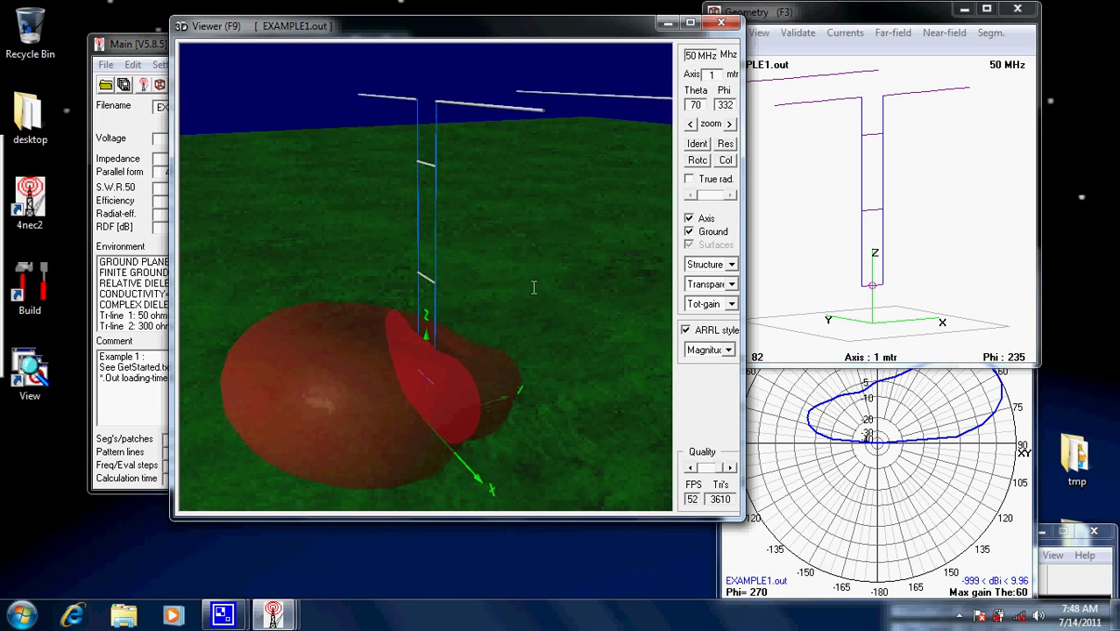
pyautogui.click(731, 283)
pyautogui.click(706, 320)
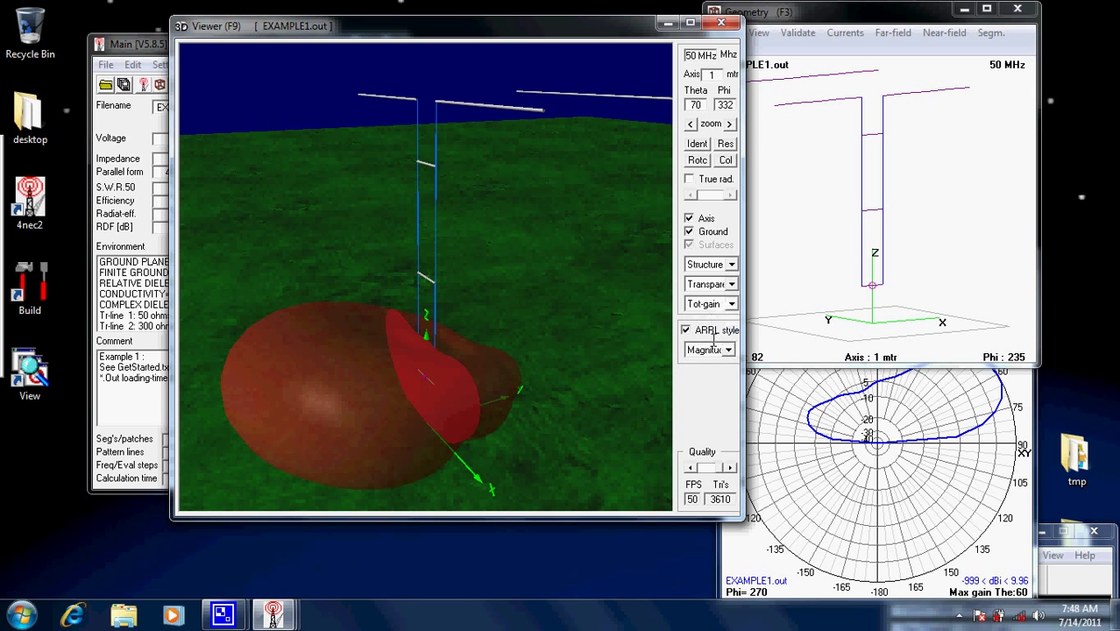
# Step: View the far-field pattern as a 2D-slice and as 2D Mult-col, turning the model toward the slice's edge
pyautogui.click(731, 284)
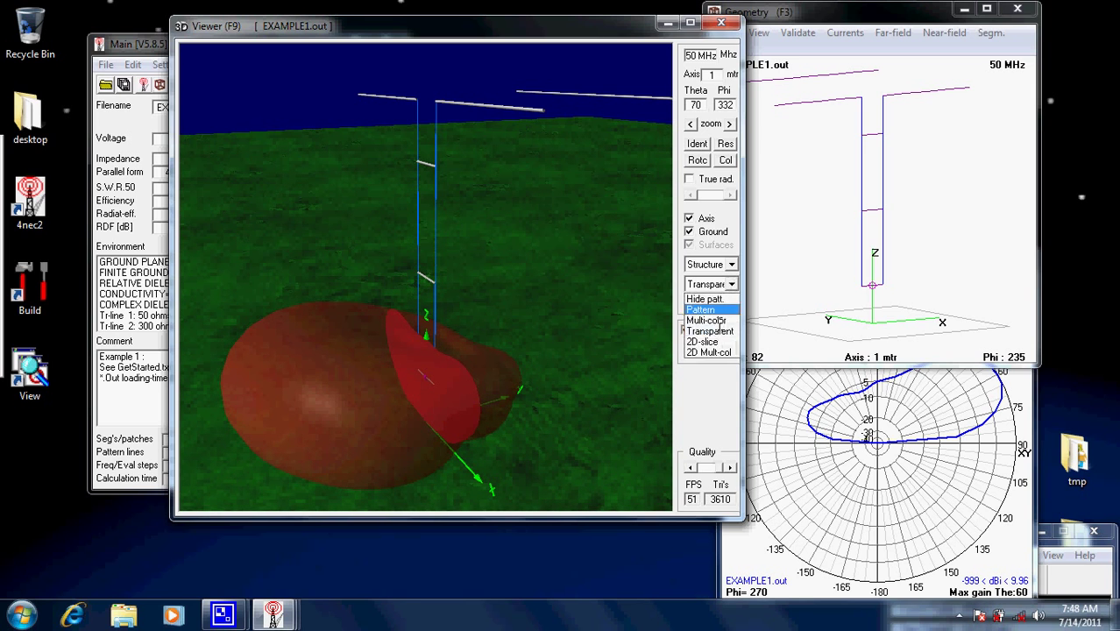
pyautogui.click(706, 341)
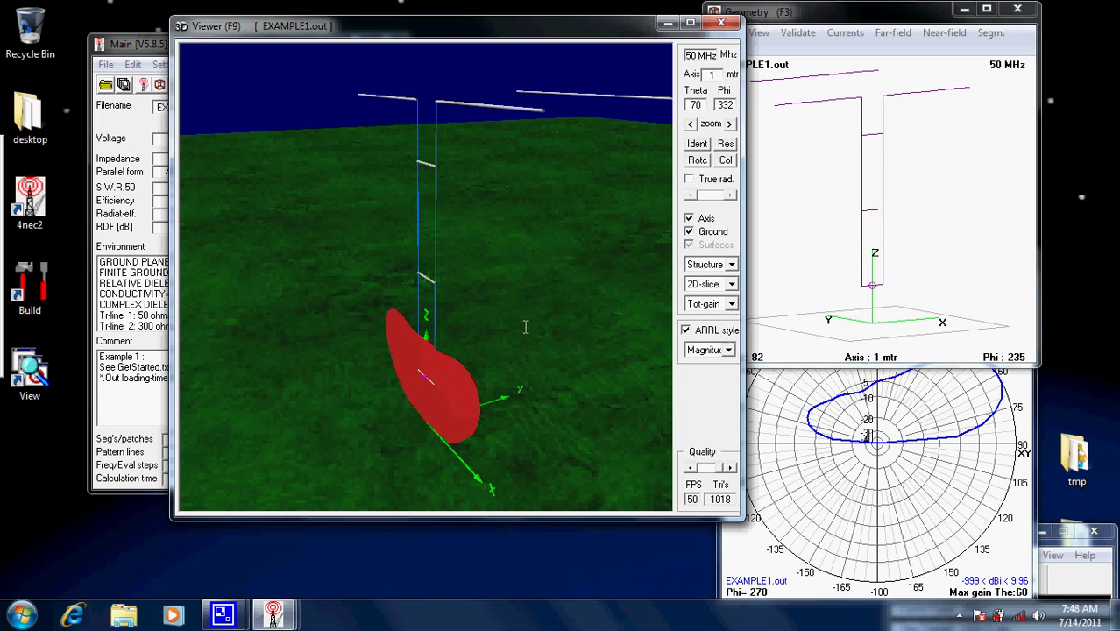
pyautogui.click(728, 284)
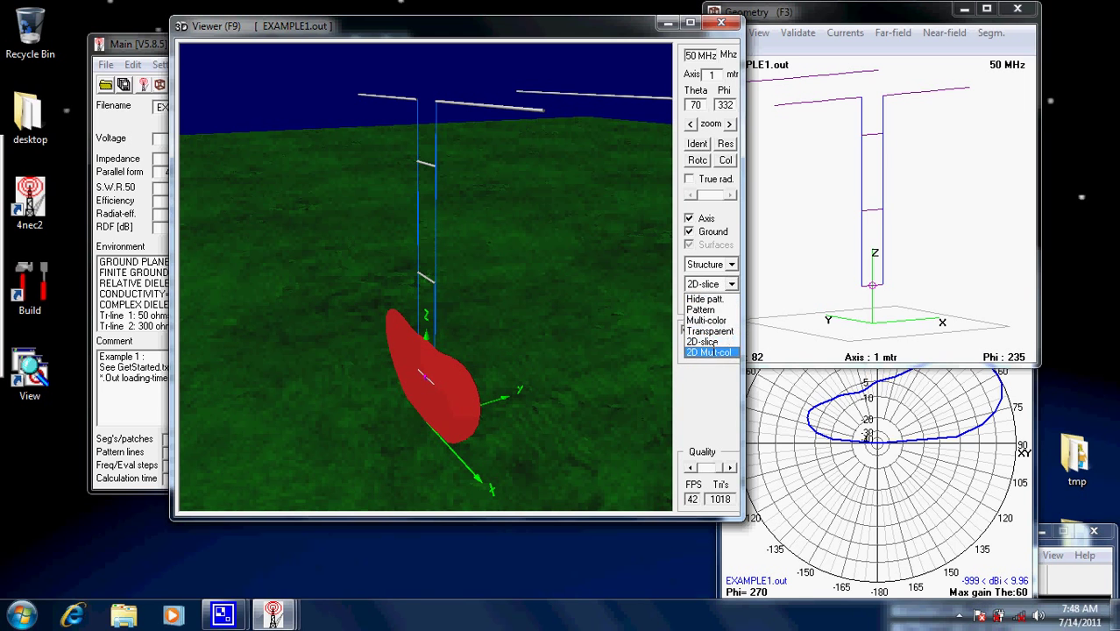
pyautogui.click(723, 351)
pyautogui.moveTo(514, 335); pyautogui.dragTo(552, 287)
# Step: Return the pattern to Multi-color, examine it in the maximized 3D viewer and close the viewer
pyautogui.click(709, 284)
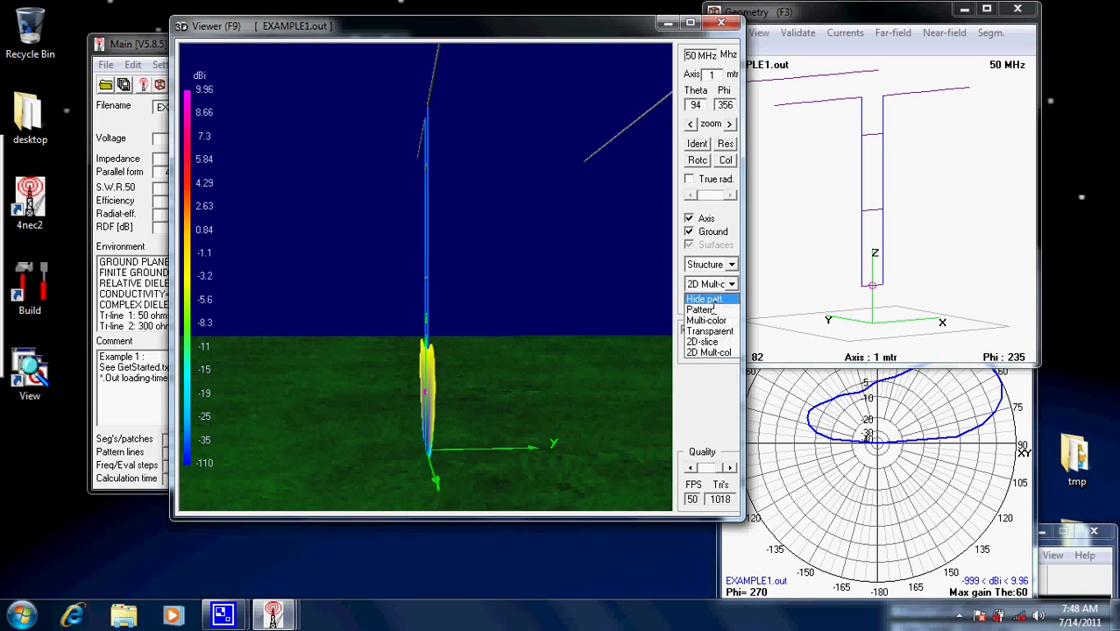
pyautogui.click(717, 319)
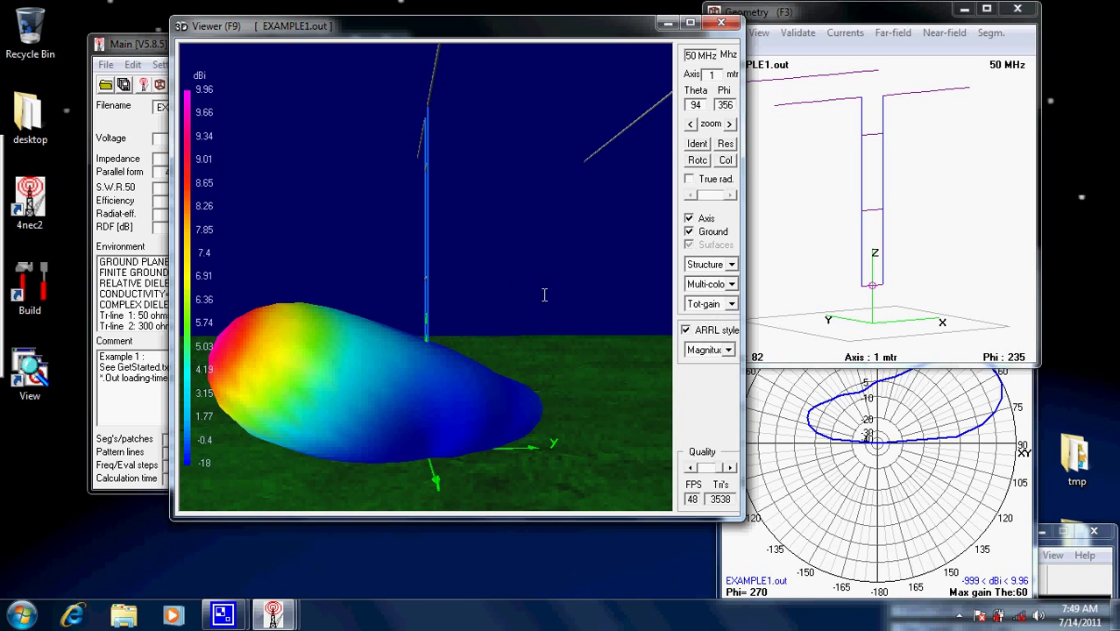
pyautogui.moveTo(548, 306); pyautogui.dragTo(517, 359)
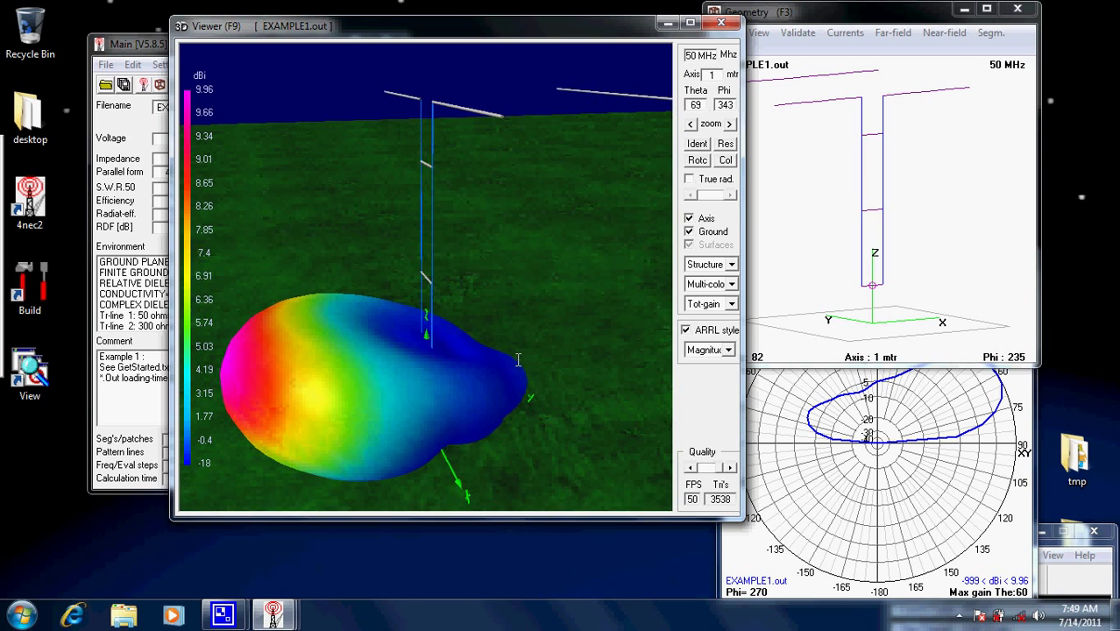
pyautogui.click(689, 22)
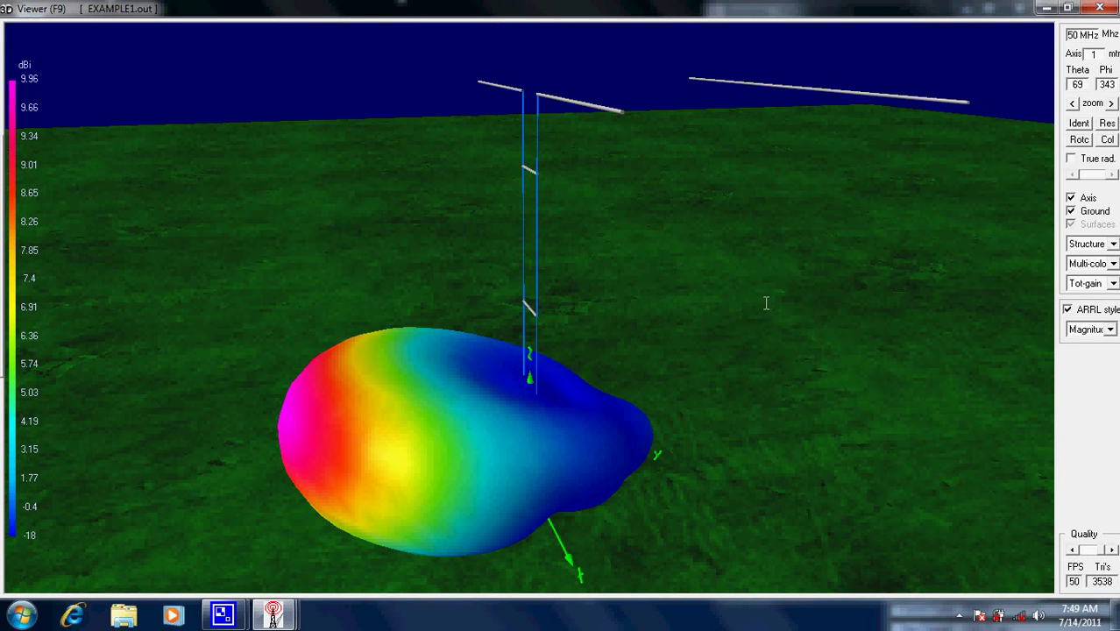
pyautogui.moveTo(763, 305); pyautogui.dragTo(753, 334)
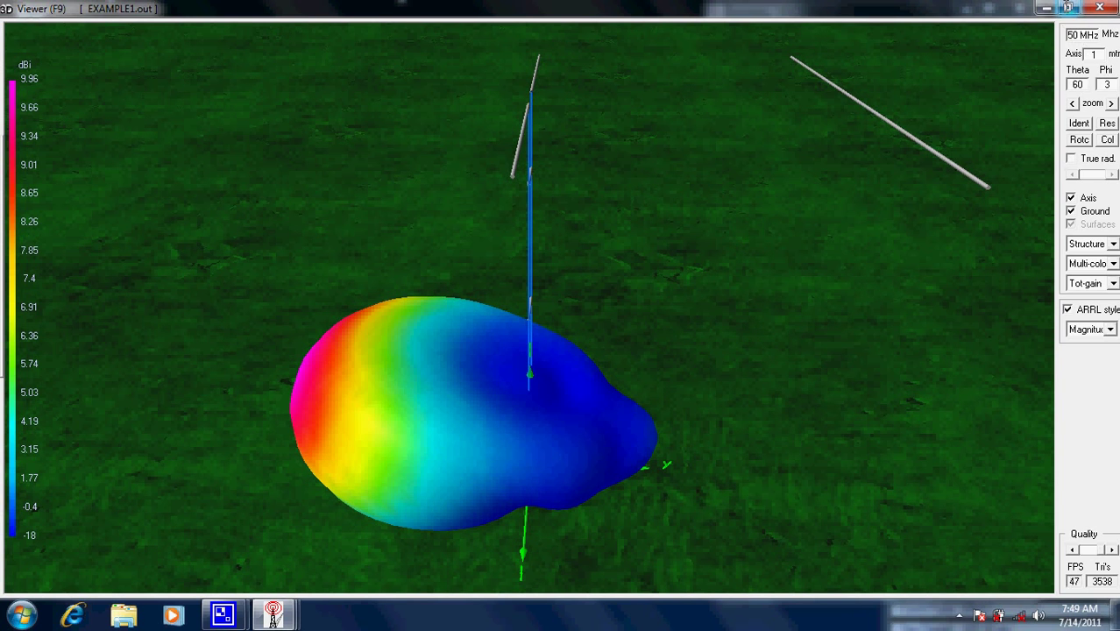
pyautogui.click(1067, 8)
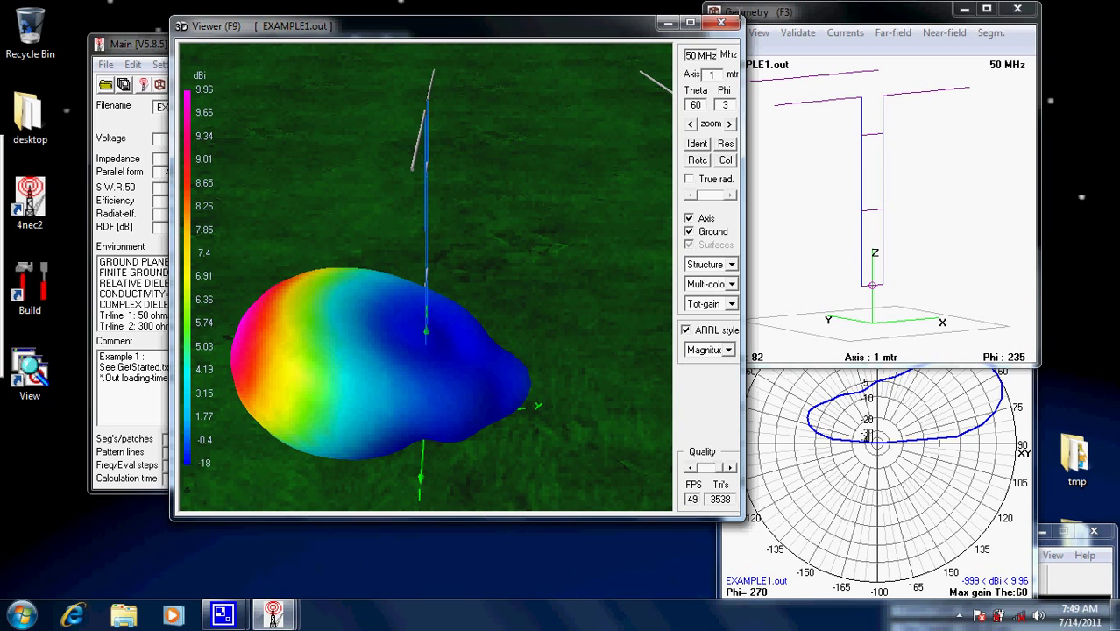
pyautogui.click(721, 22)
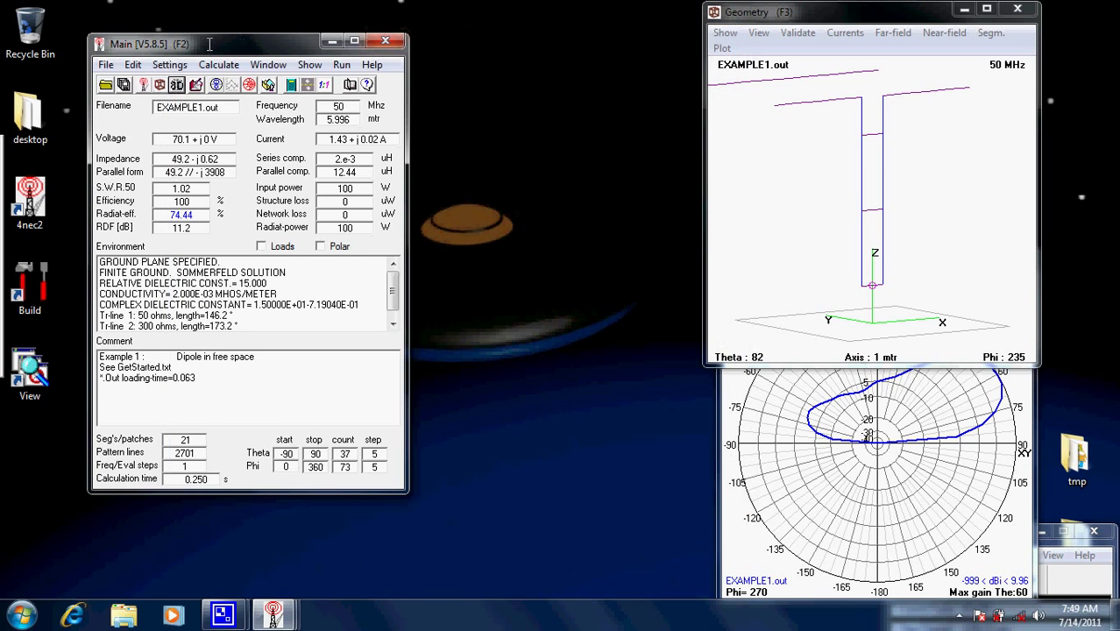